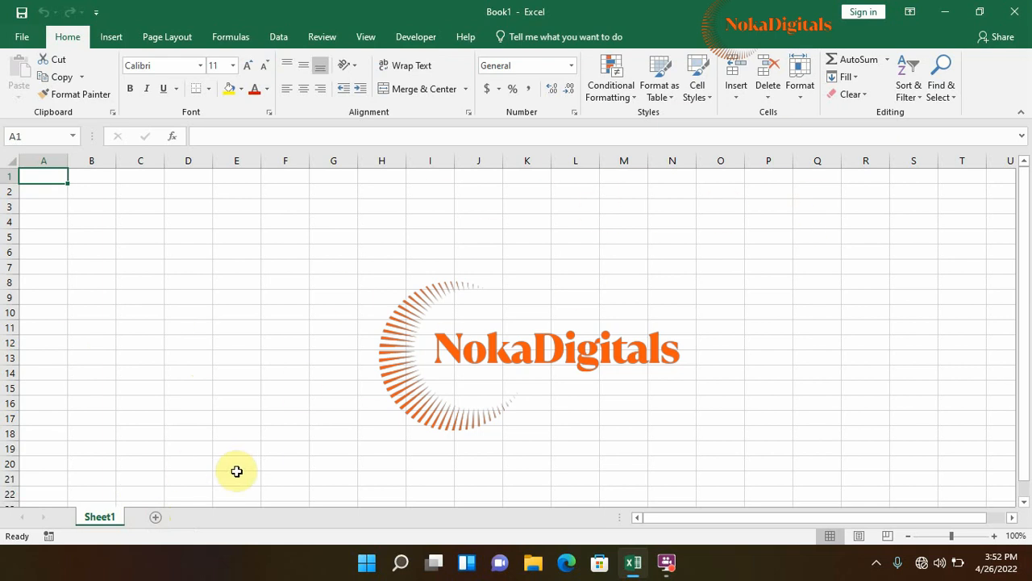
Add about a dozen new blank worksheets to the workbook after Sheet1
click(155, 519)
click(204, 519)
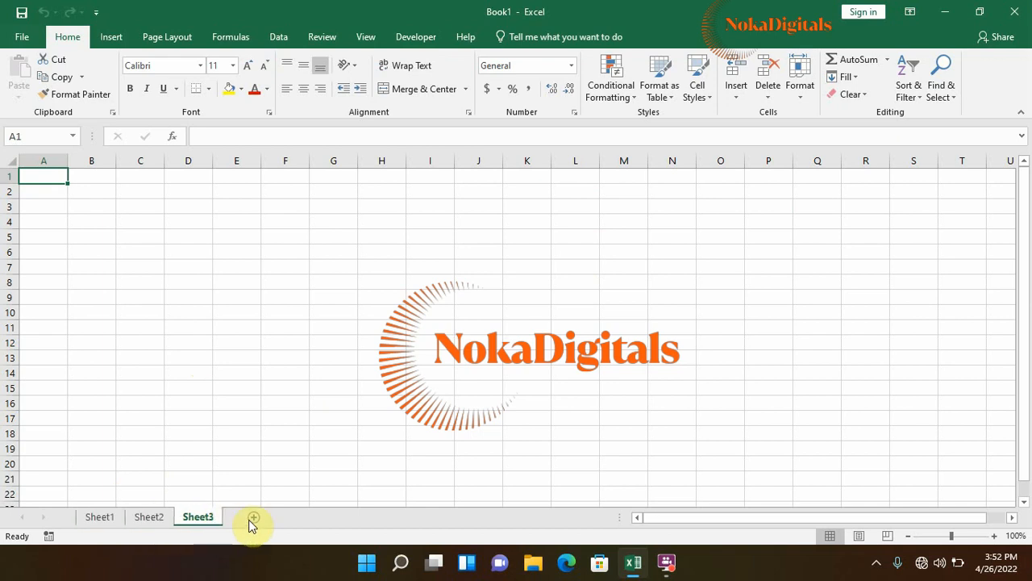
click(252, 518)
click(302, 520)
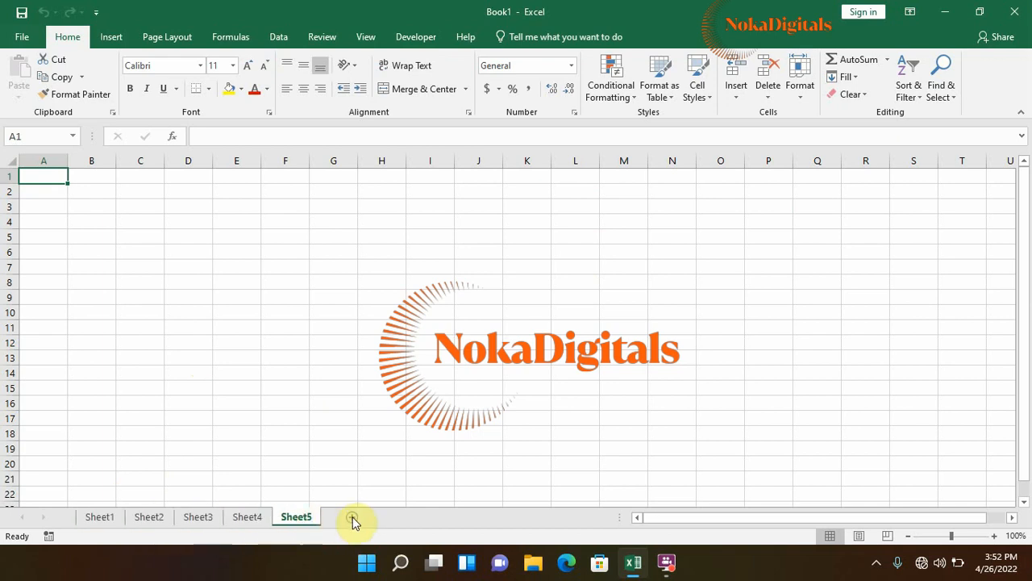
click(351, 518)
click(404, 518)
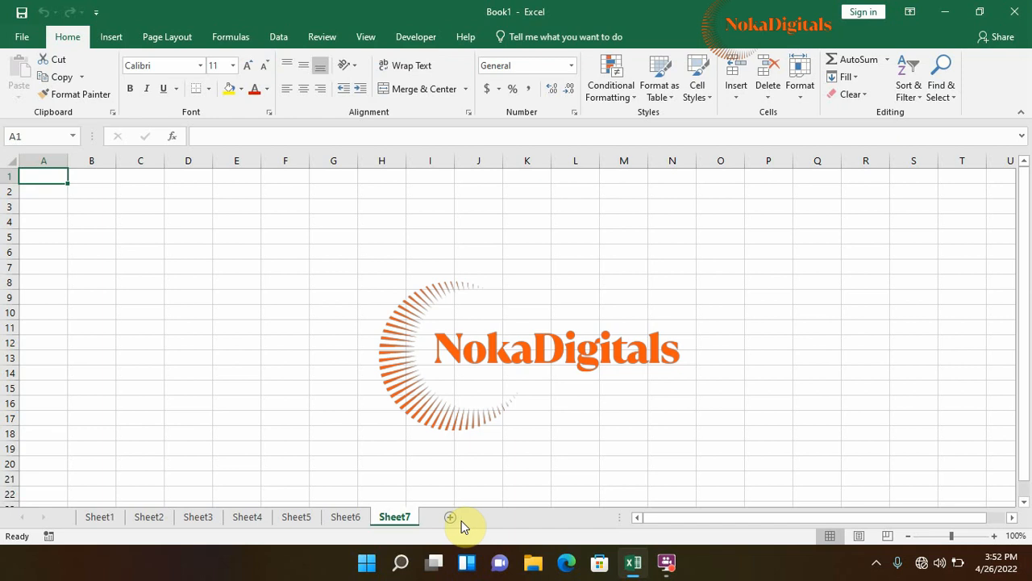
click(452, 518)
click(498, 520)
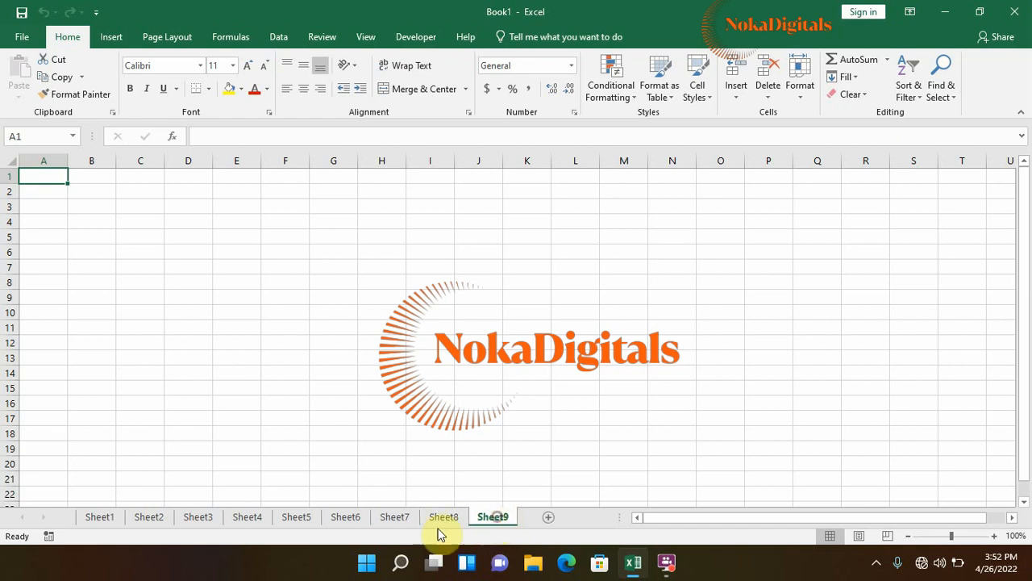
click(550, 519)
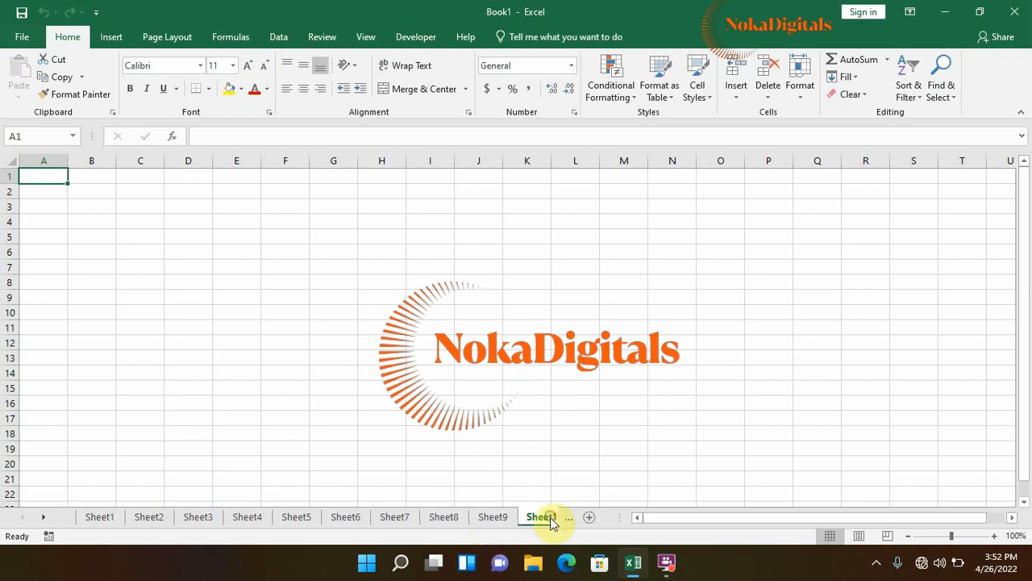
click(596, 518)
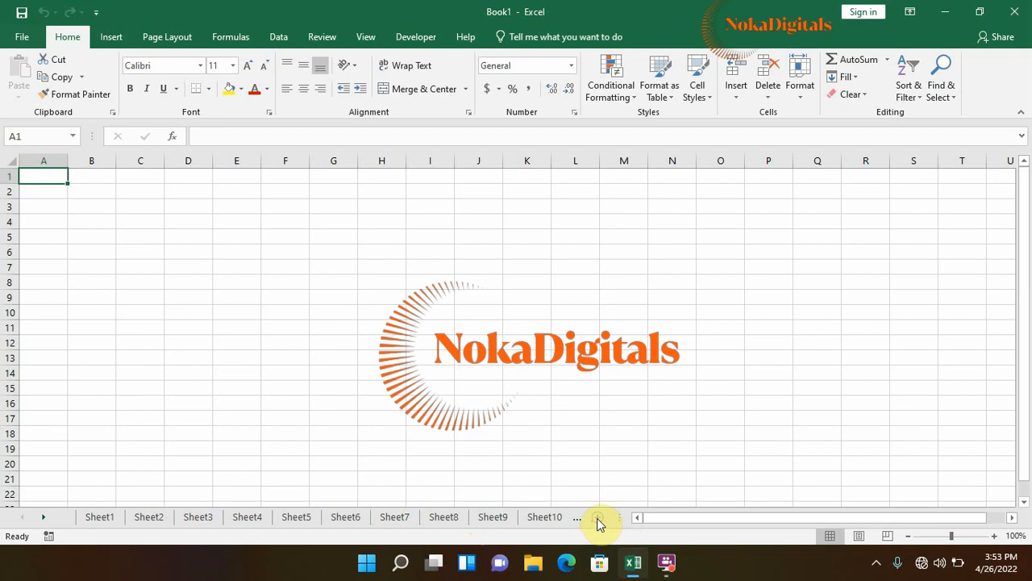
click(597, 518)
click(597, 518)
Rename the Sheet1 worksheet as DASHBOARD
click(165, 517)
click(99, 519)
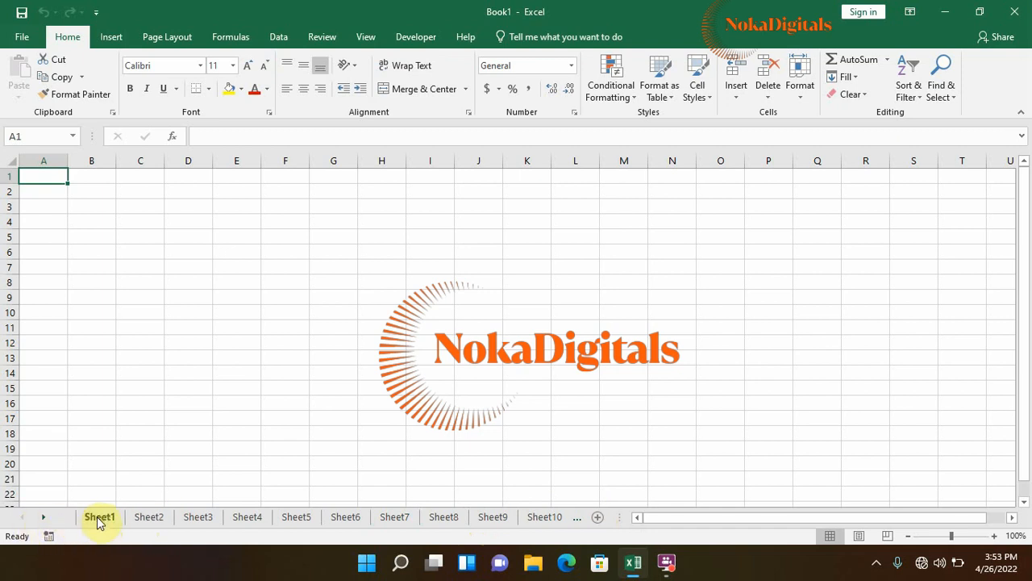
right_click(97, 520)
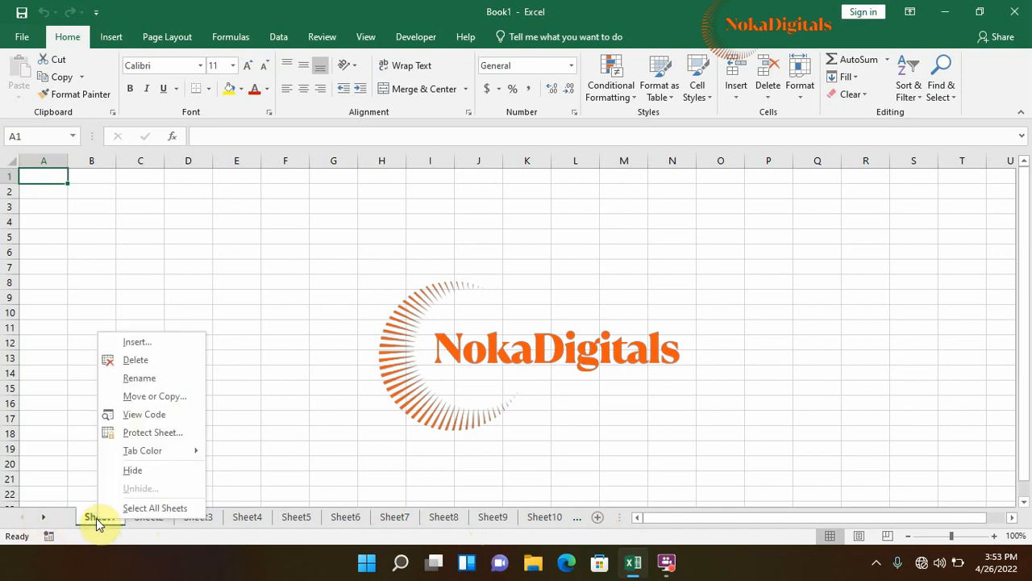
click(136, 379)
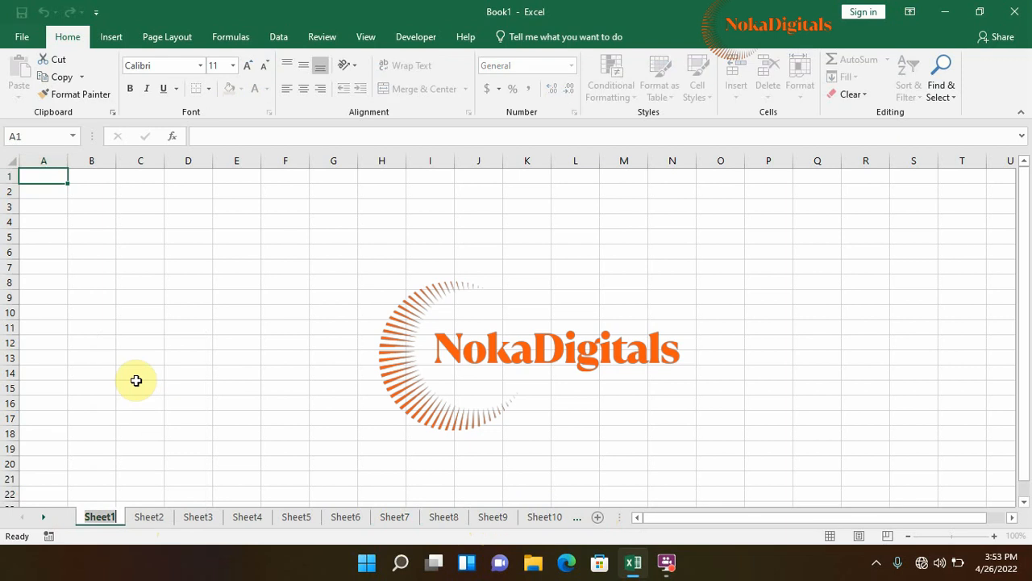
text(DASHBOAR)
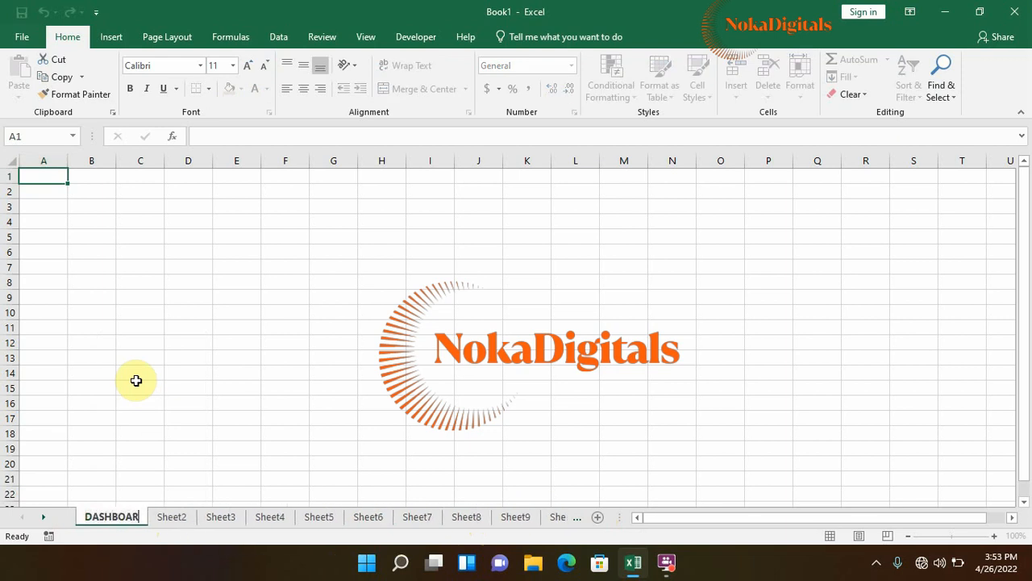
text(D)
key(Return)
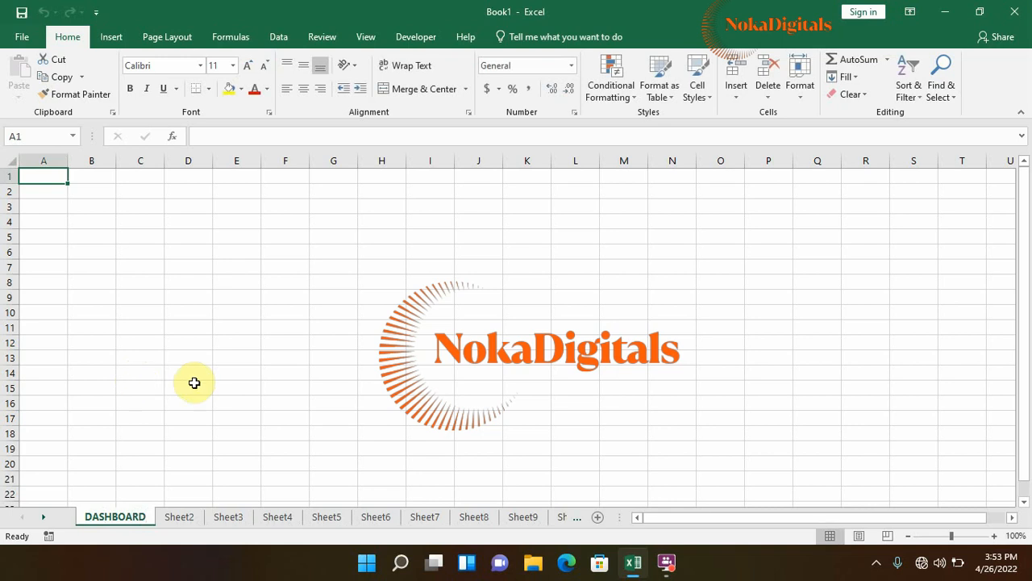
Rename the Sheet2 worksheet as GENERAL ADMISSION
click(174, 518)
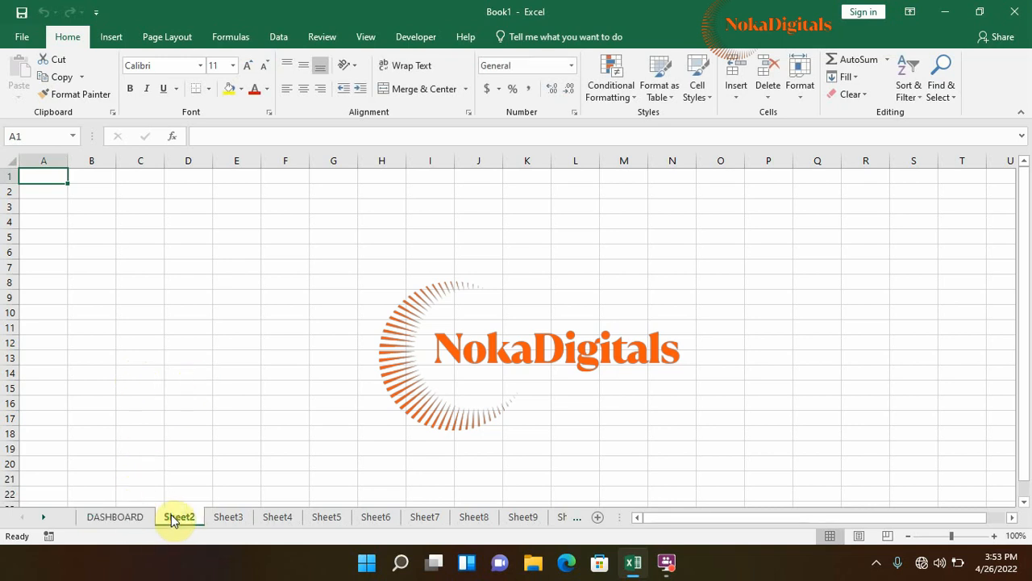
right_click(175, 519)
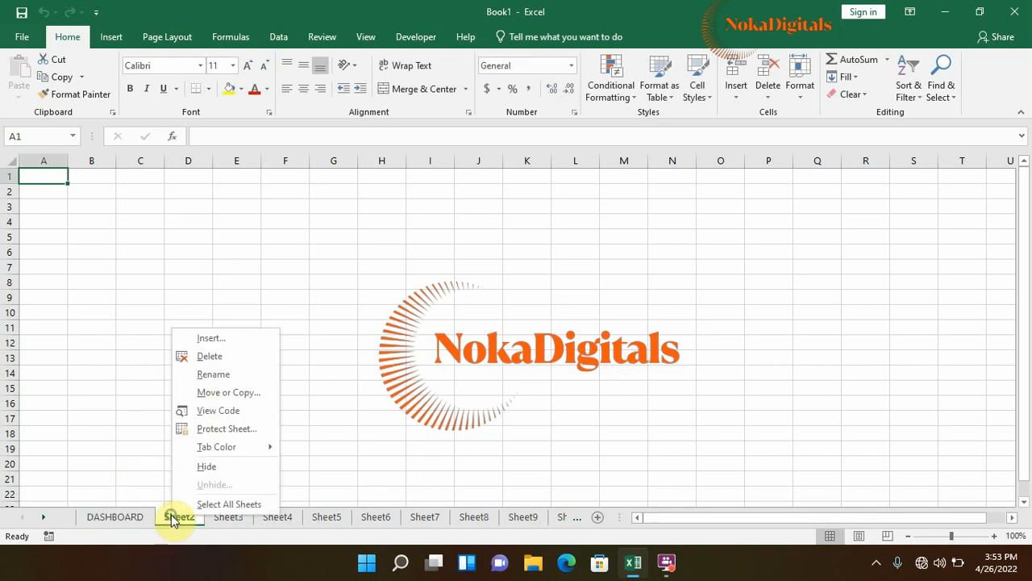
click(197, 374)
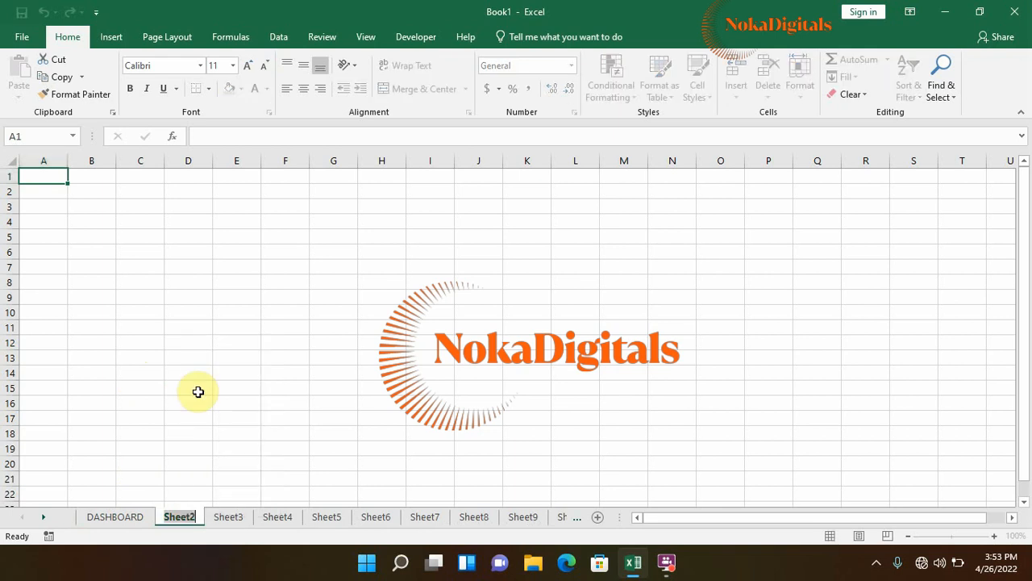
text(GENERAL)
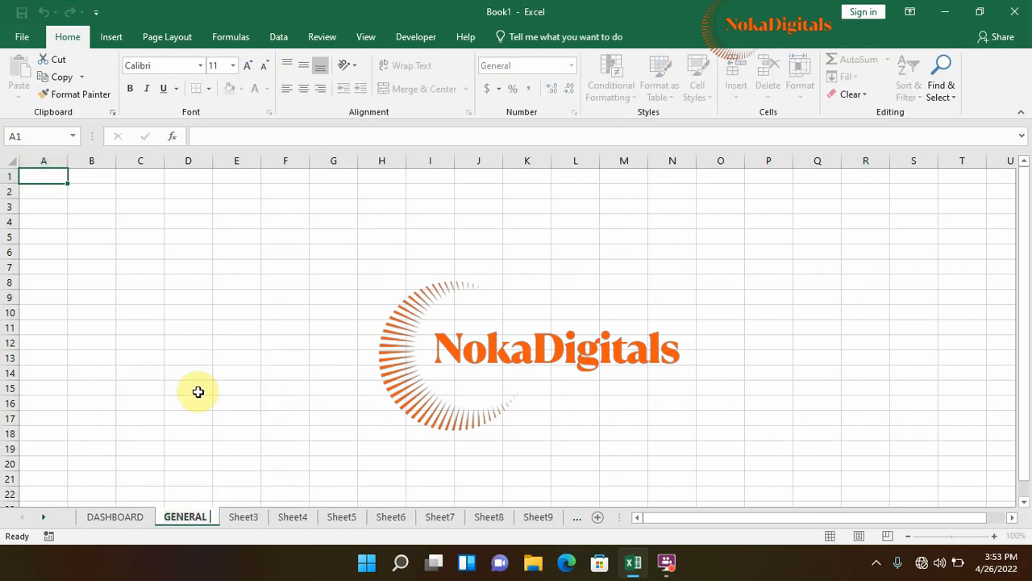
text( ADMIS)
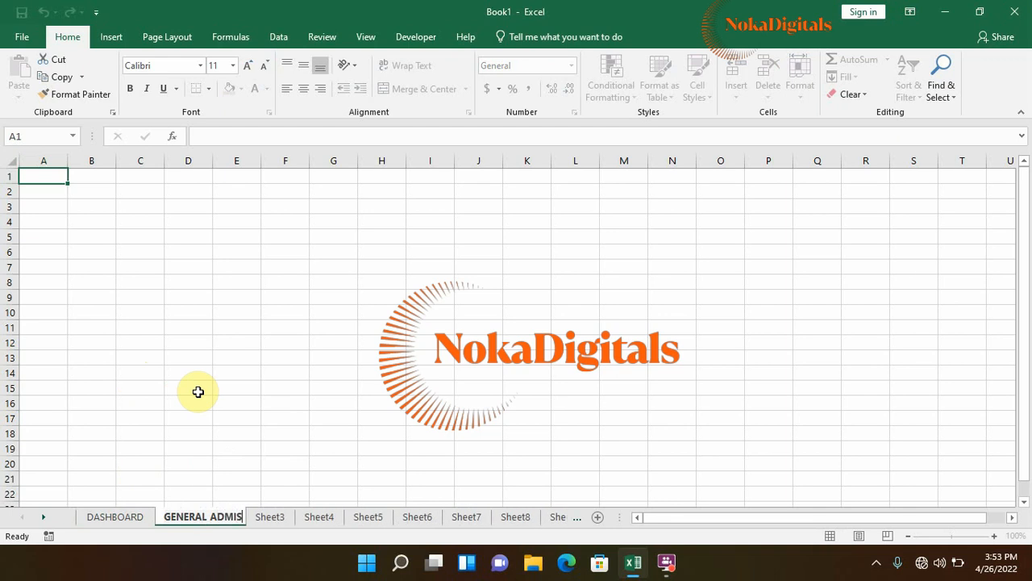
text(SION)
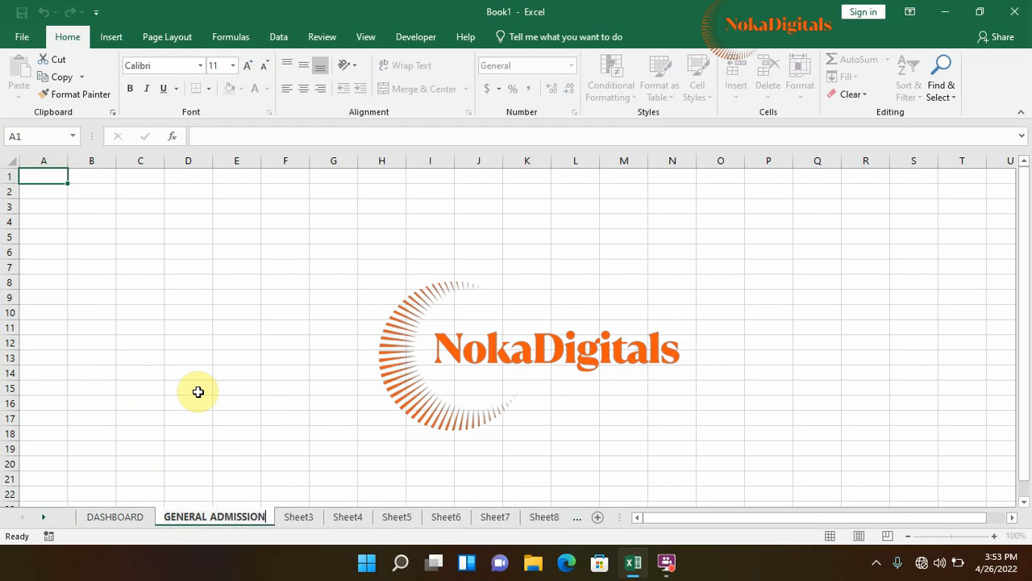
Rename the Sheet3 worksheet as STUDENTS EMIS DATA
click(290, 517)
right_click(297, 520)
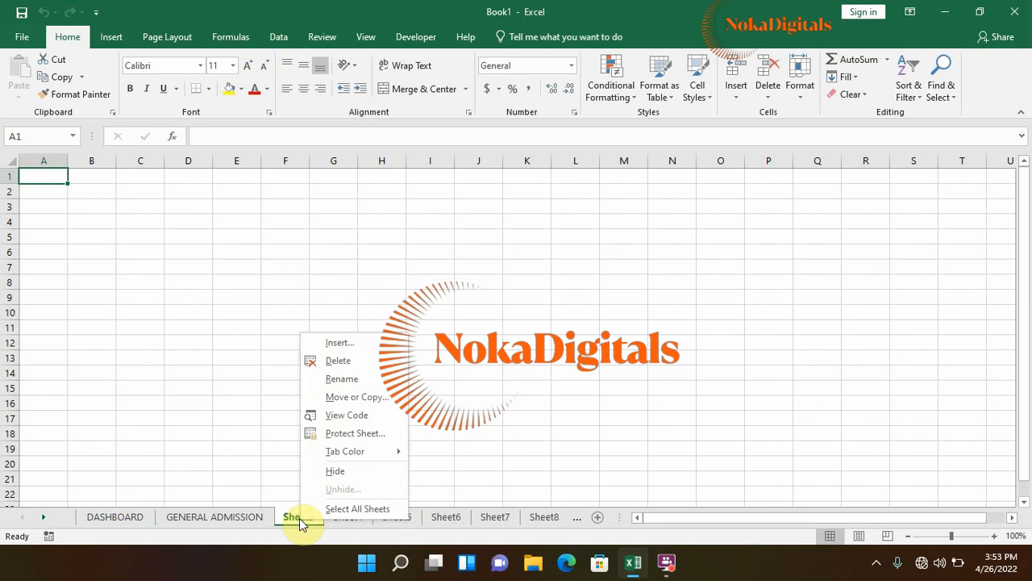
click(338, 379)
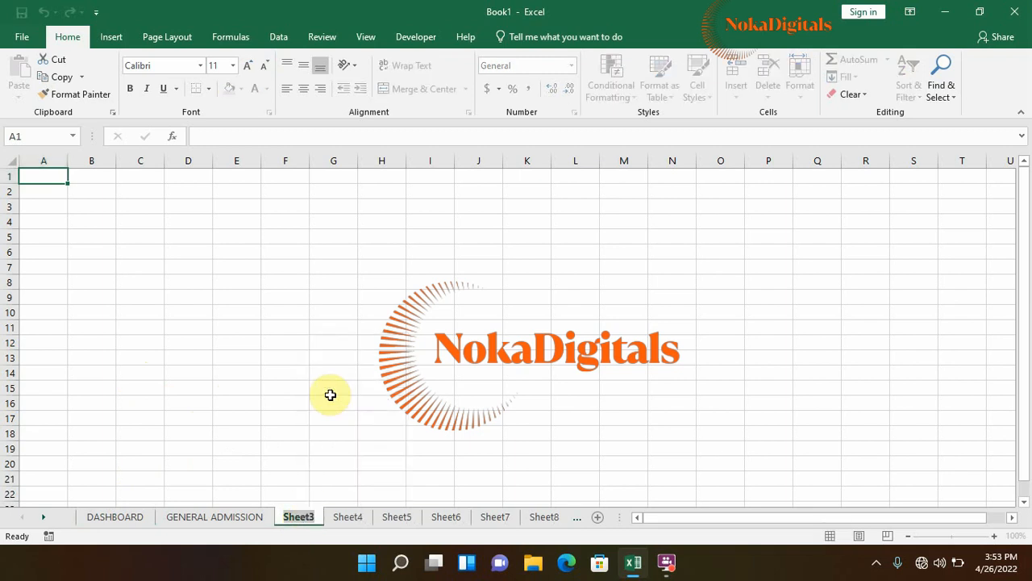
text(STUDENT)
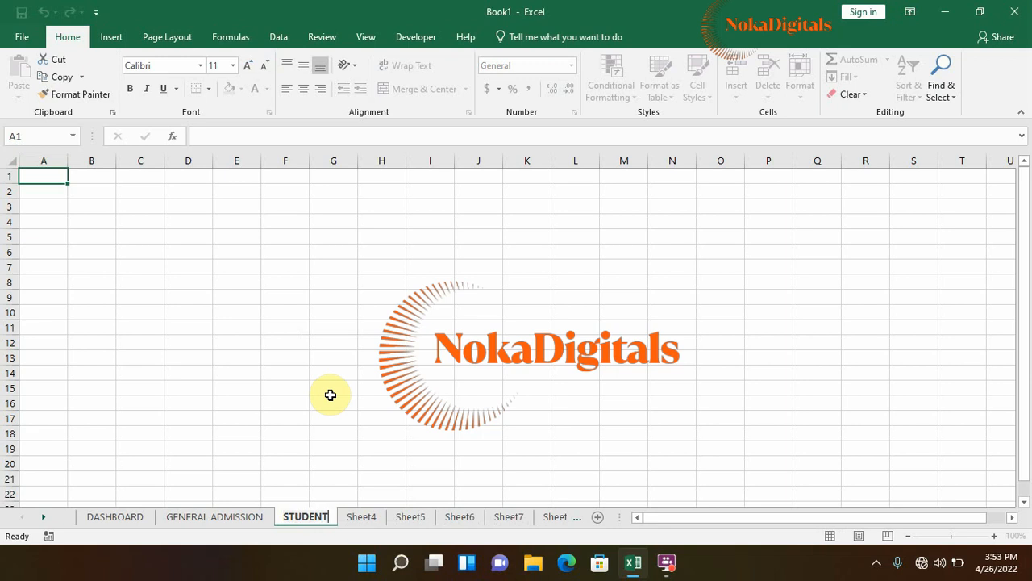
text(S EMIS D)
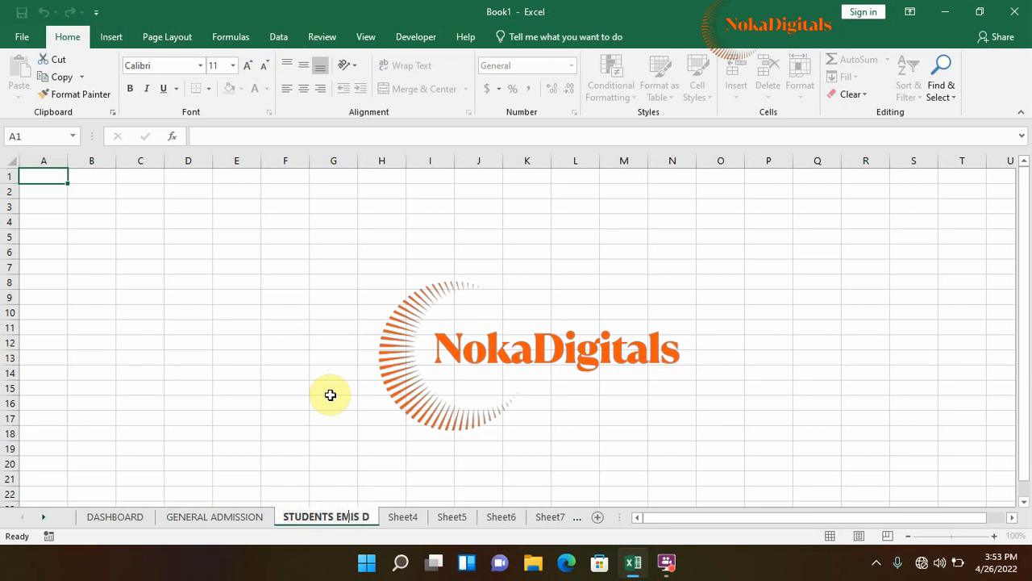
text(ATA)
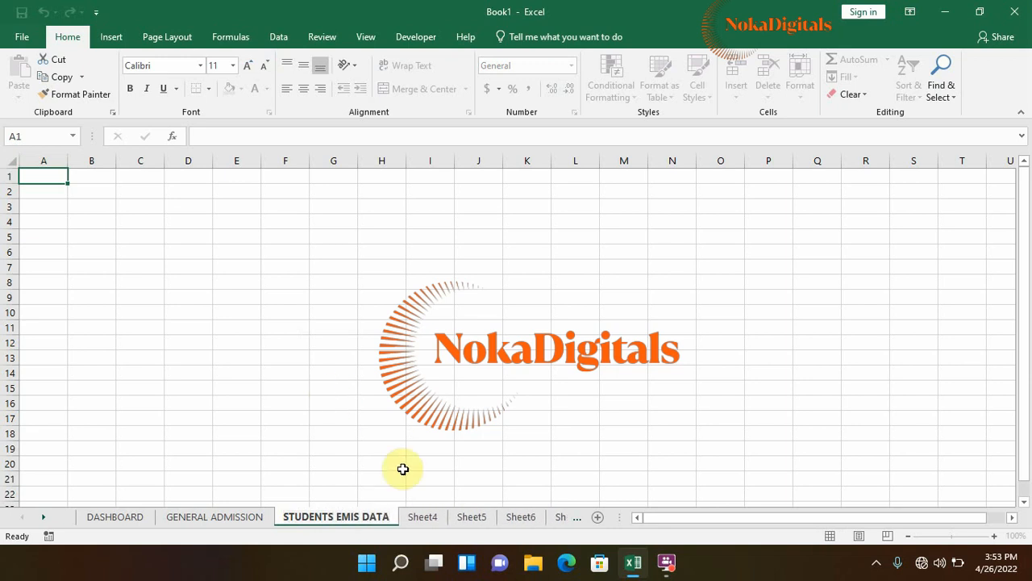
click(420, 518)
right_click(419, 518)
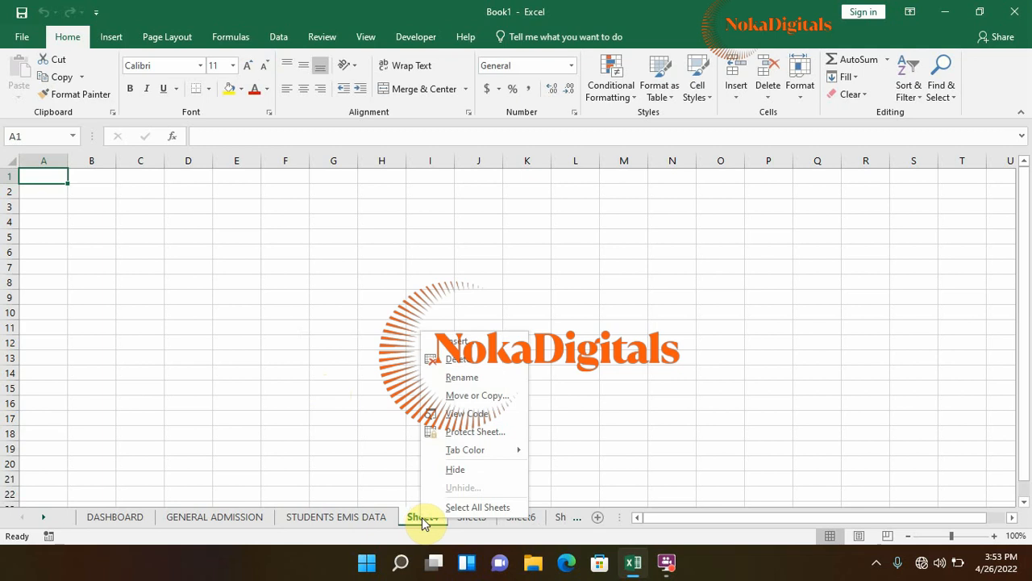
click(452, 378)
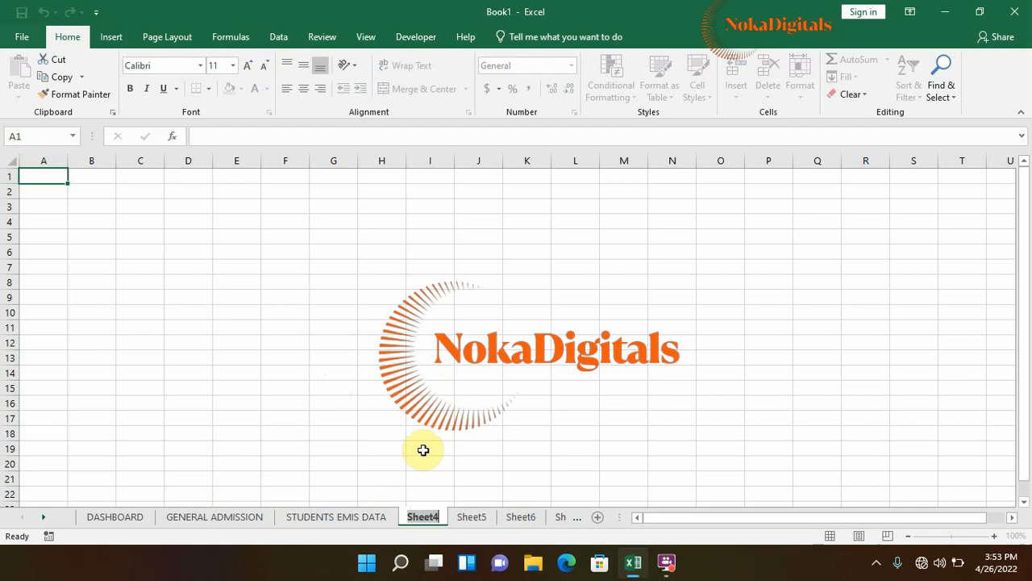
click(665, 563)
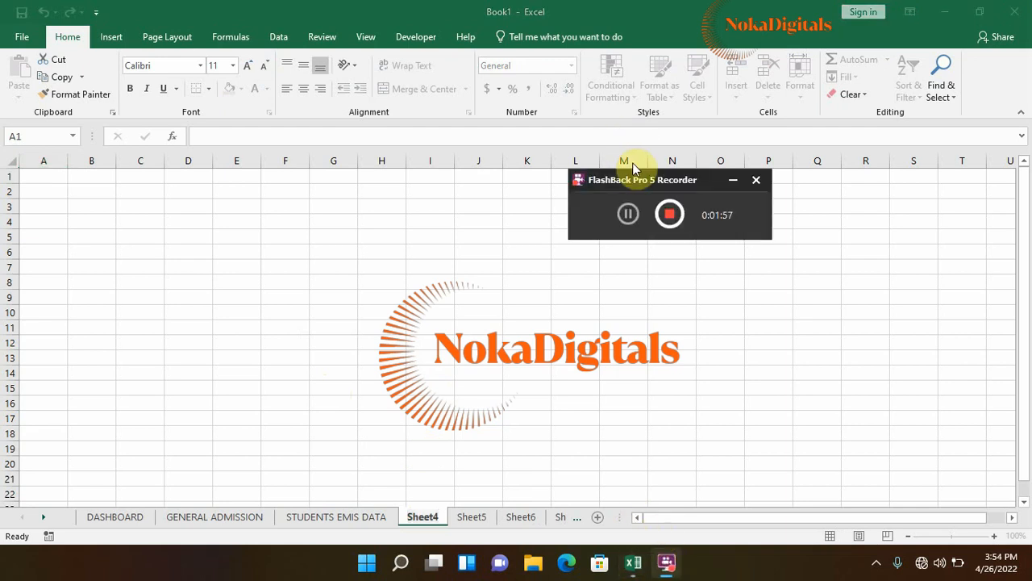
drag(634, 180, 850, 464)
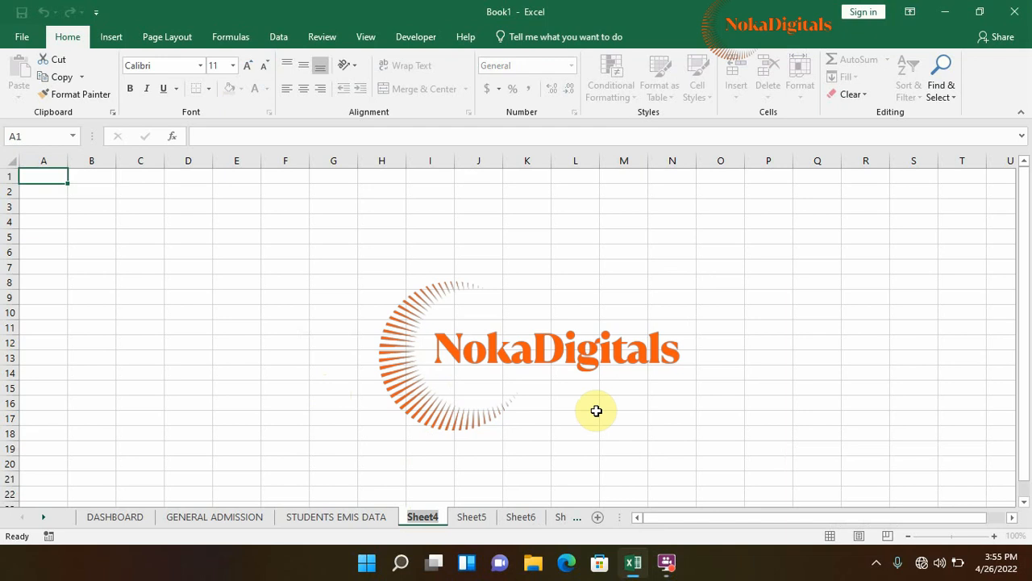
double_click(434, 518)
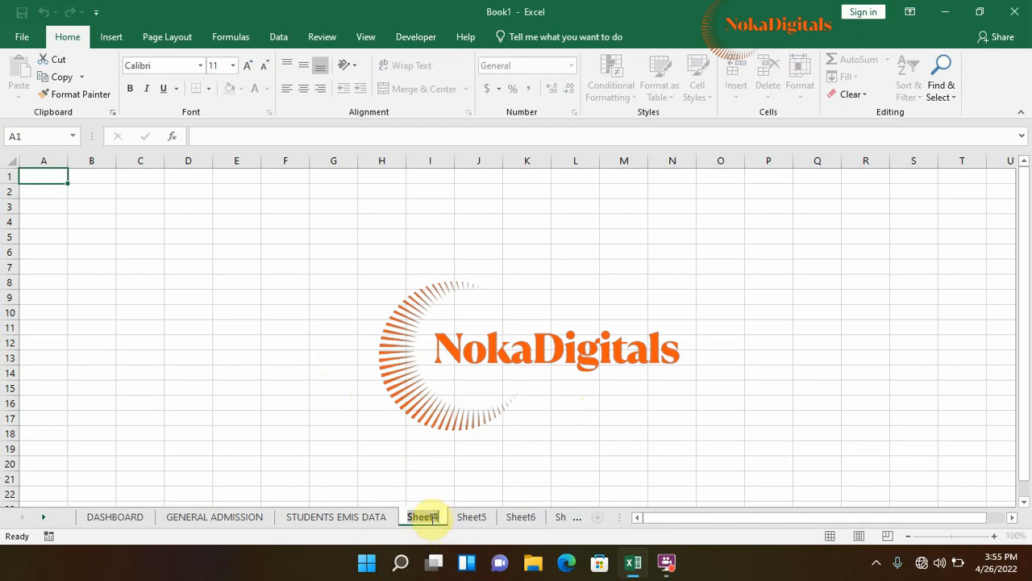
click(411, 475)
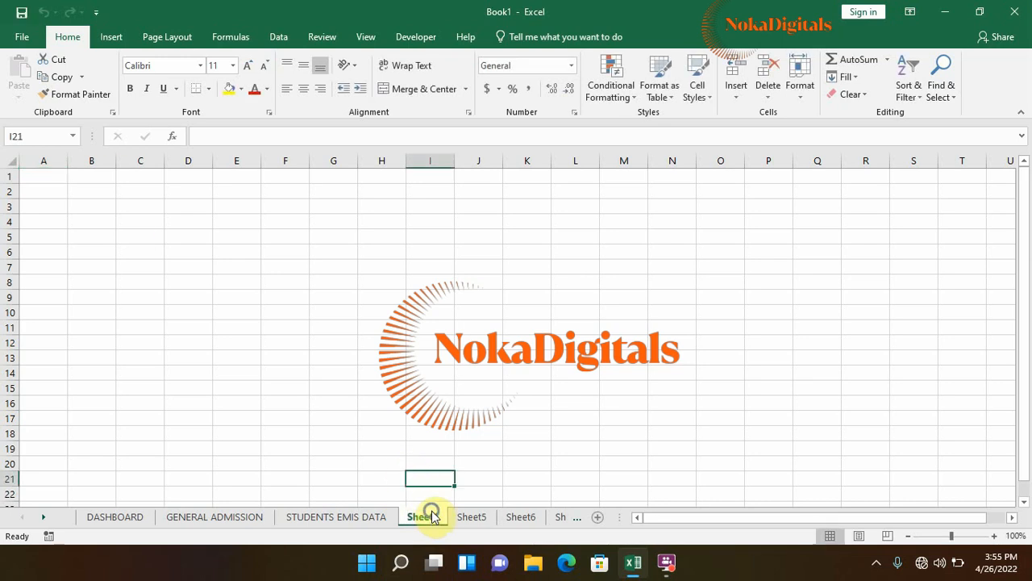
Rename the Sheet4 worksheet as TEACHERS DETAILS
right_click(432, 516)
click(473, 370)
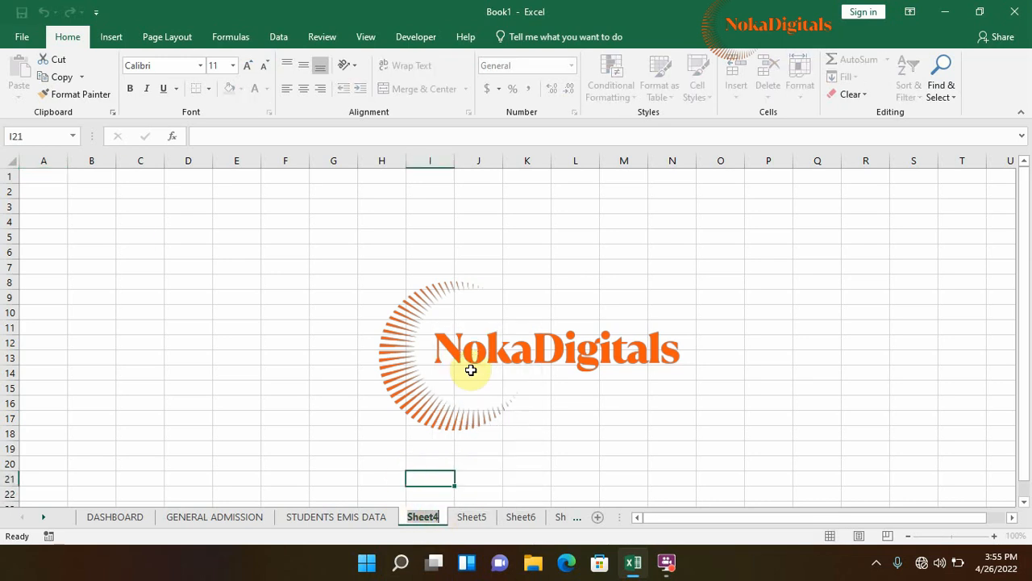
text(TEAC)
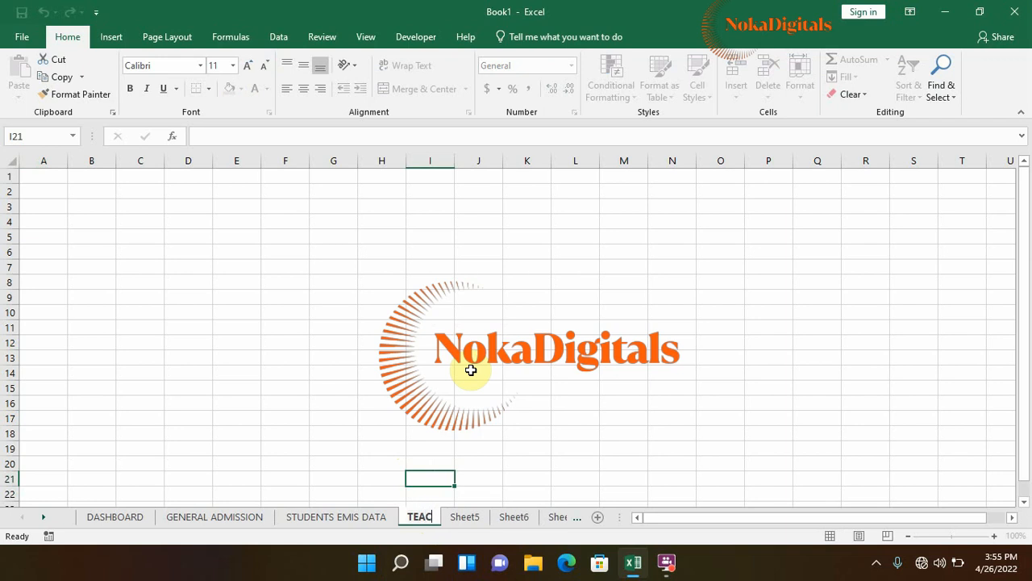
text(HERS)
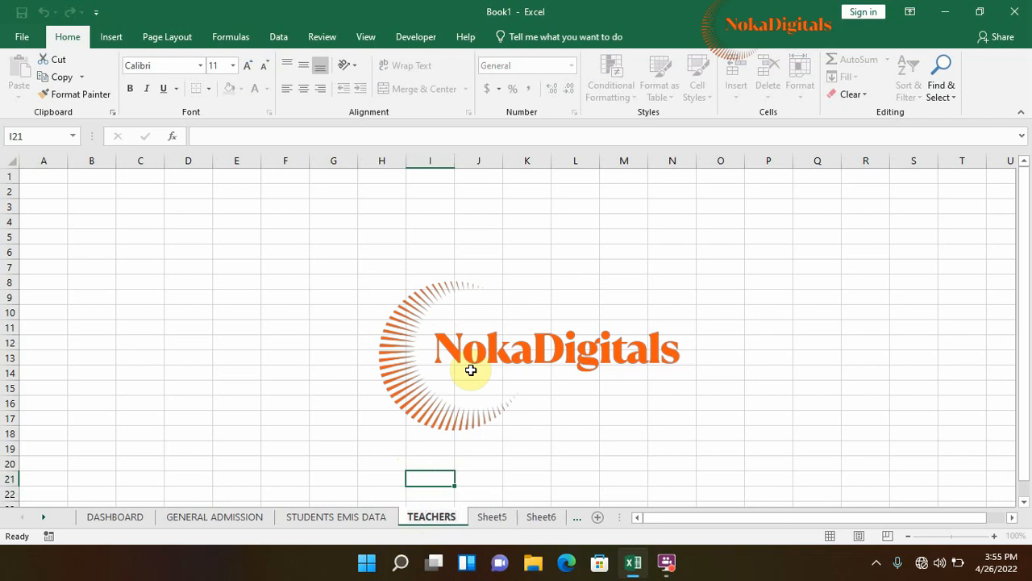
text( DETAILS)
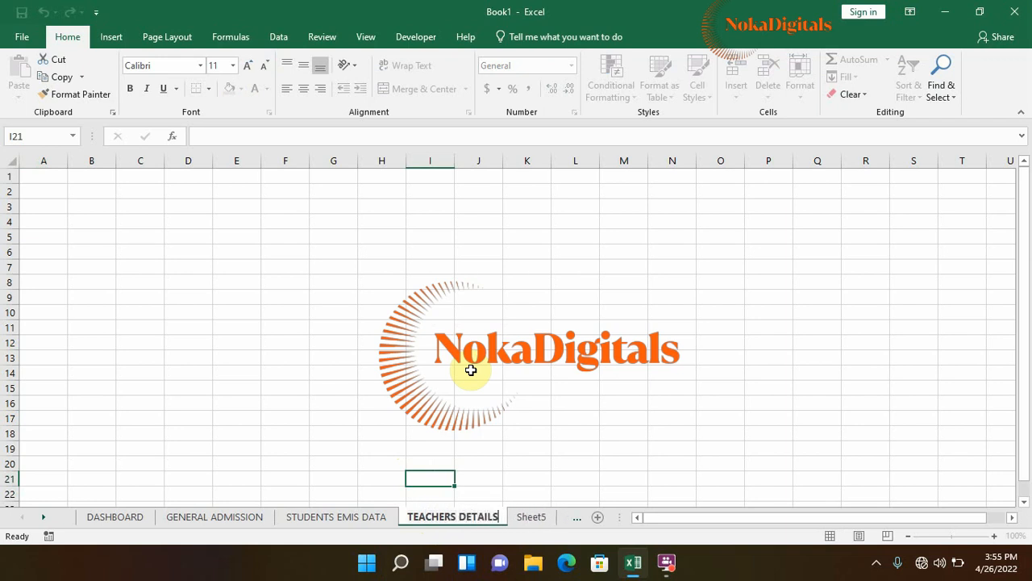
Rename the Sheet5 worksheet as CLASS LIST
click(529, 516)
right_click(529, 516)
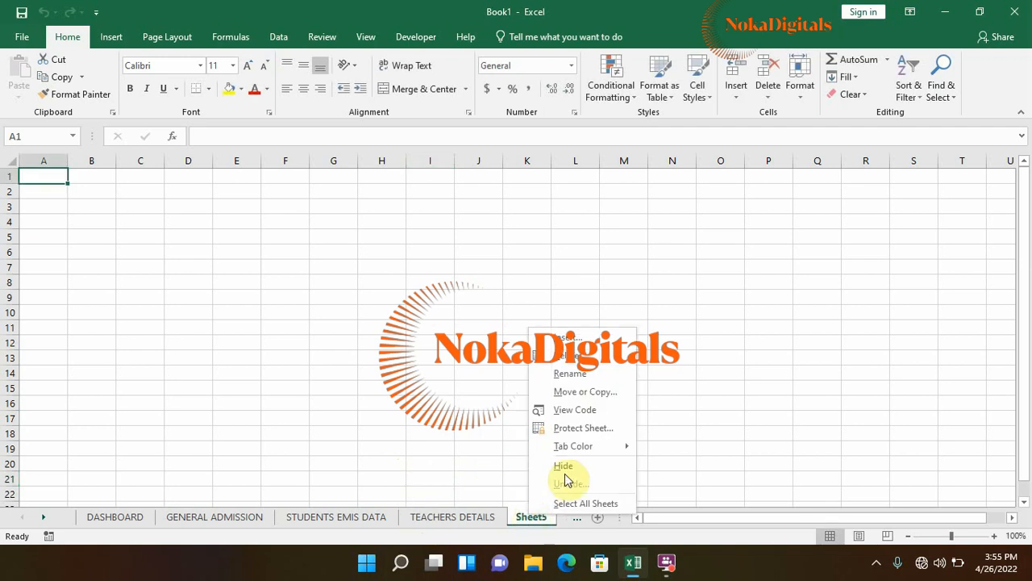
click(566, 378)
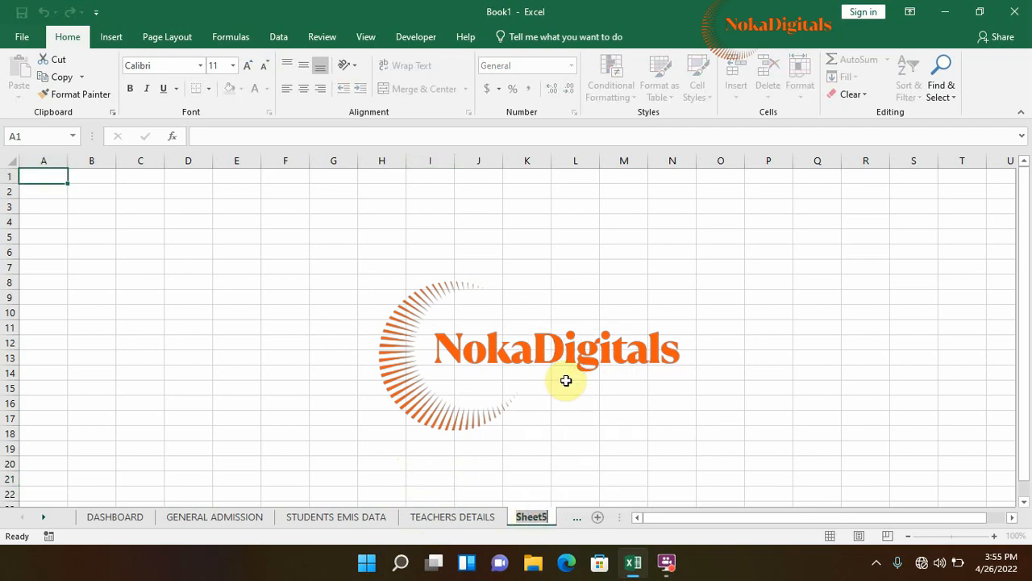
text(CLA)
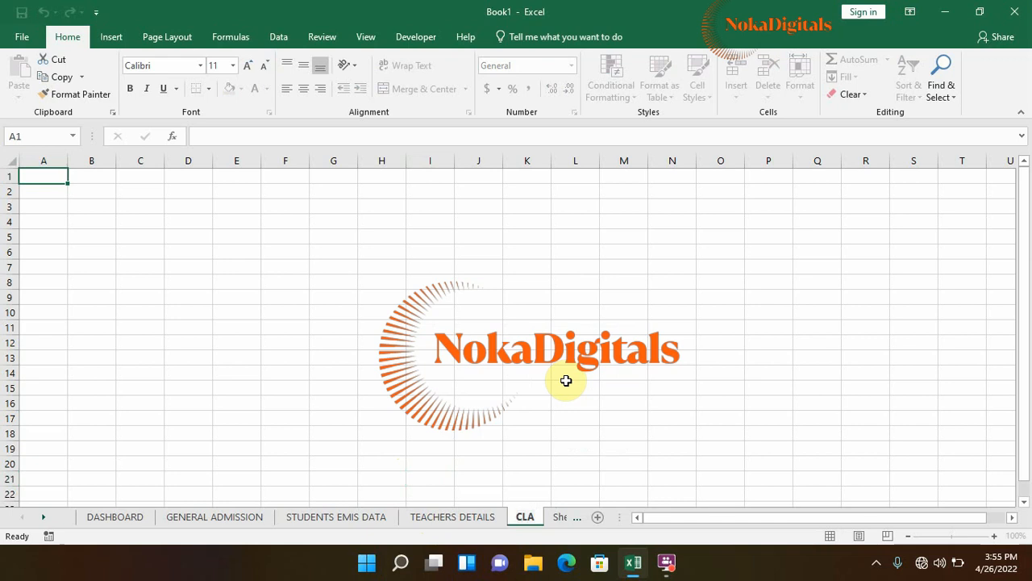
text(SS LIST)
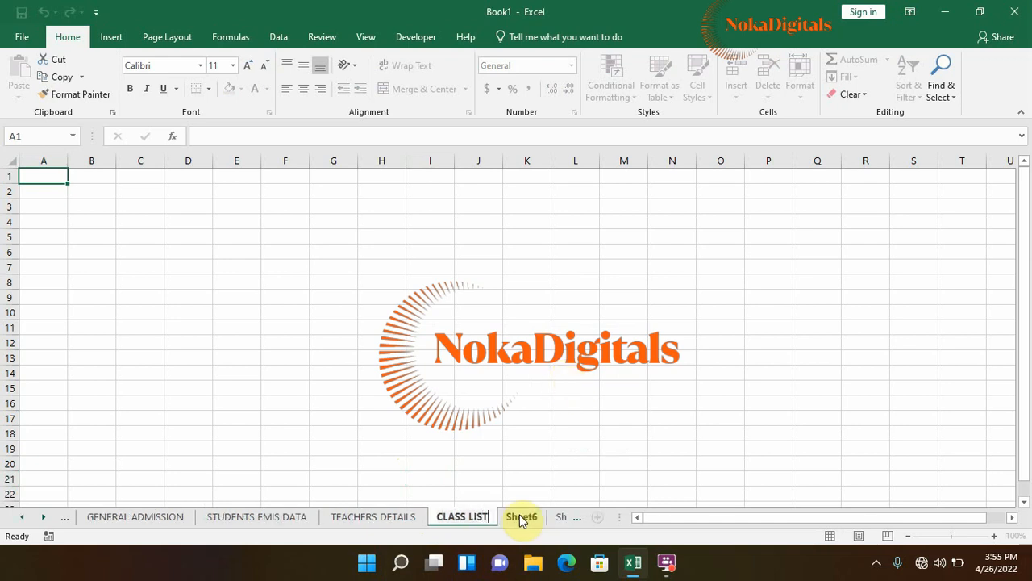
Rename the Sheet6 worksheet as ATTENDENCE REGISTER
right_click(519, 516)
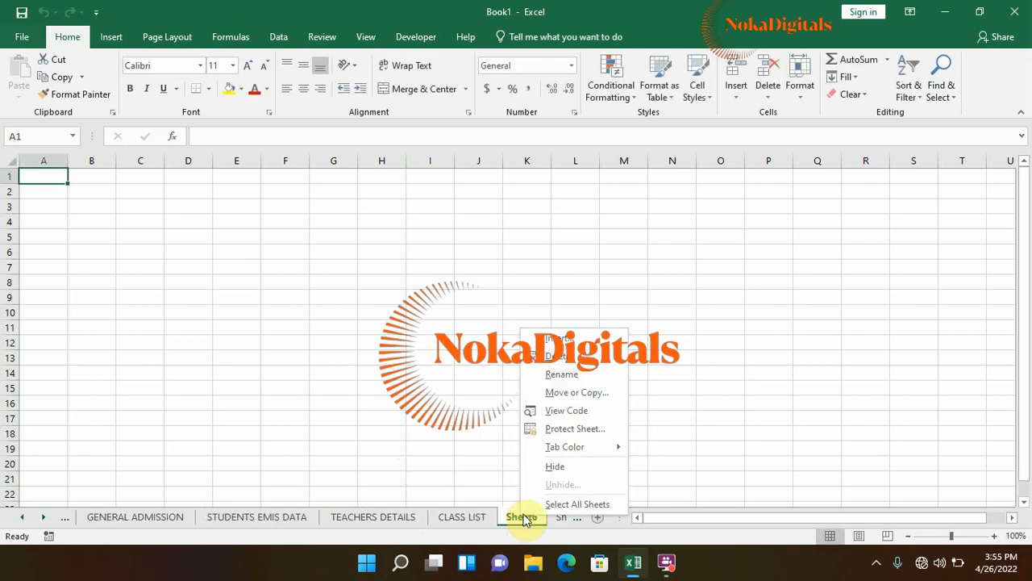
click(552, 378)
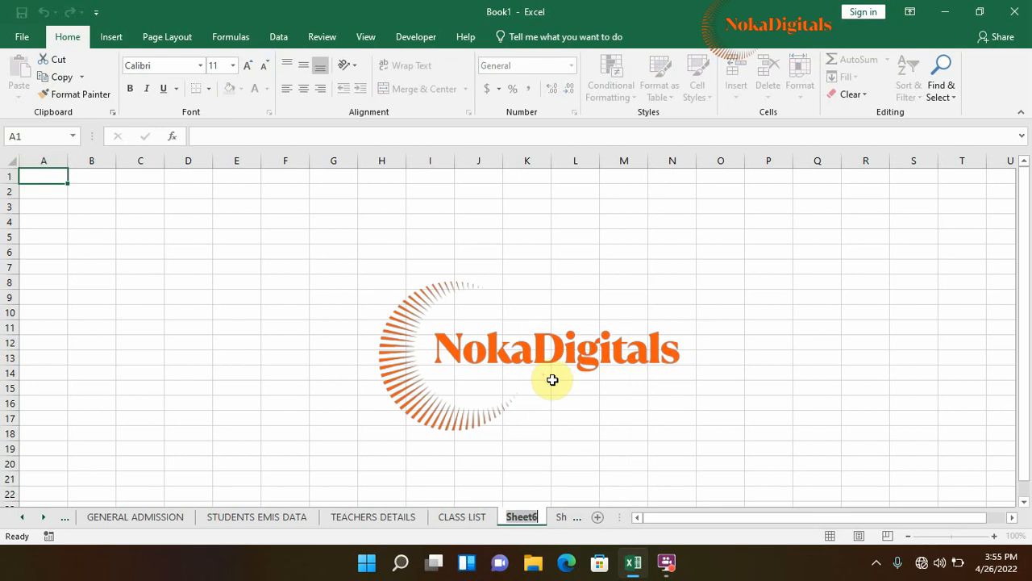
text(ATTENDE)
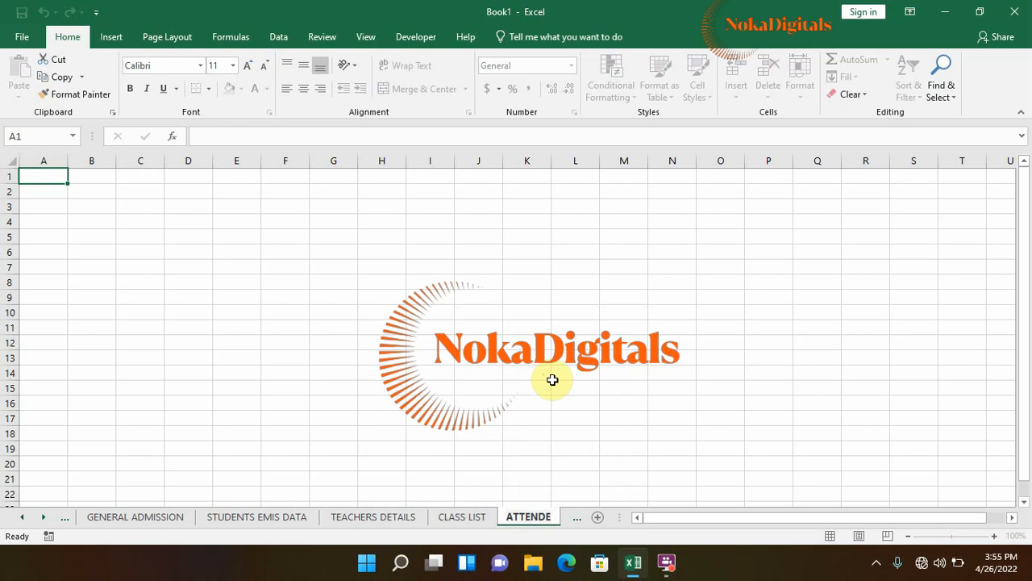
text(NCE REG)
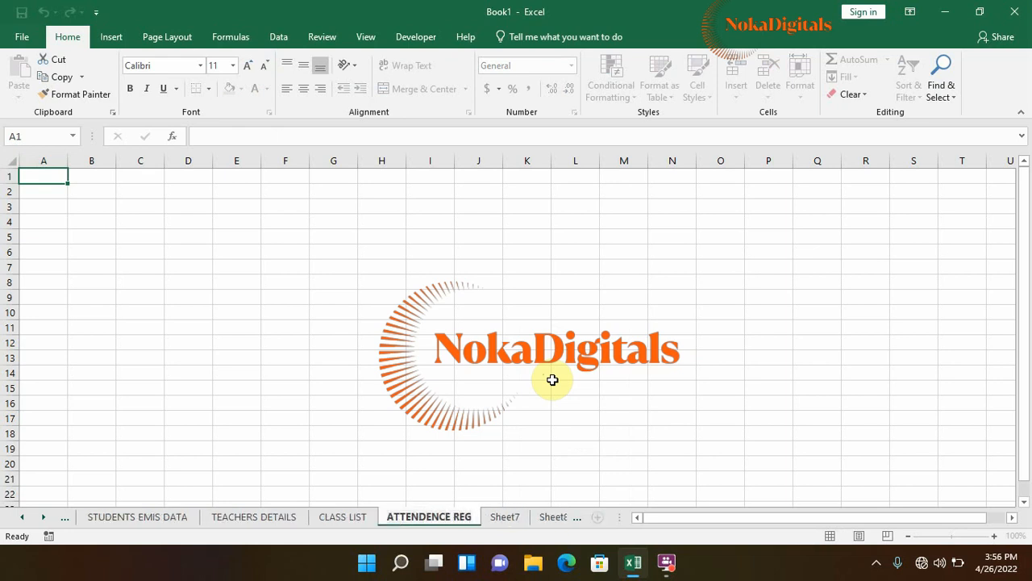
text(ISTER)
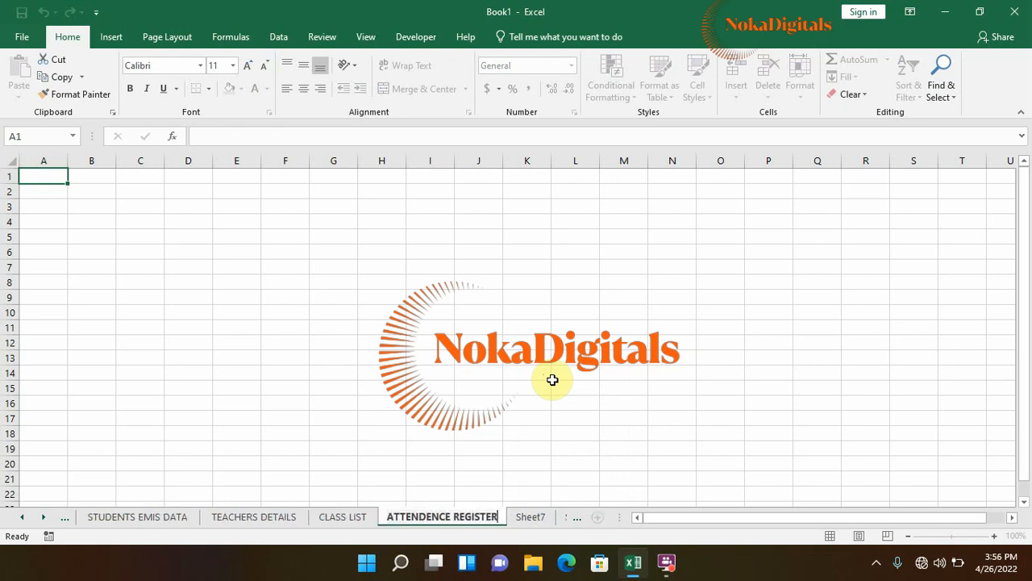
Rename the Sheet7 worksheet as ENGLISH
click(530, 517)
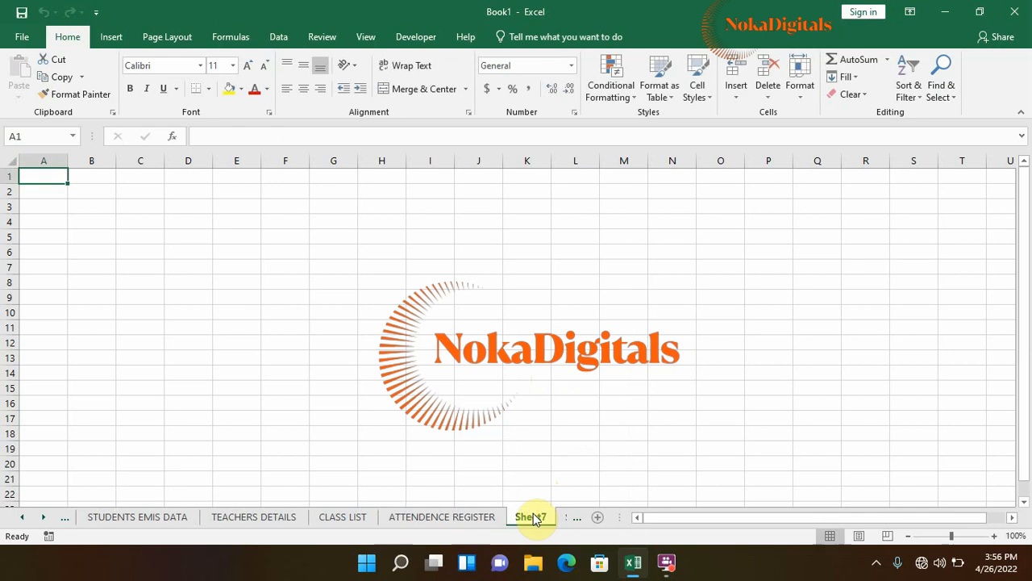
right_click(532, 518)
click(569, 376)
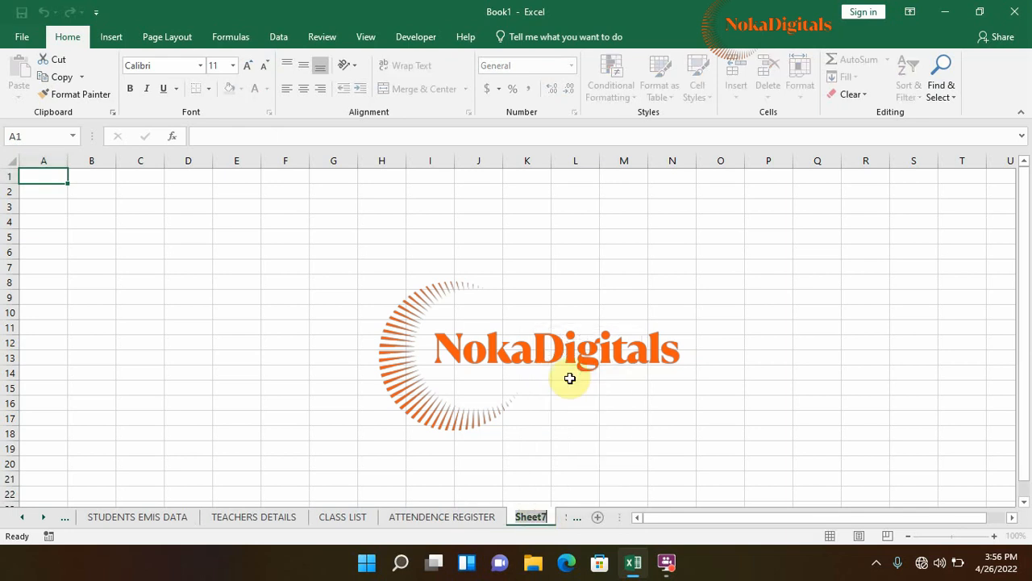
text(E)
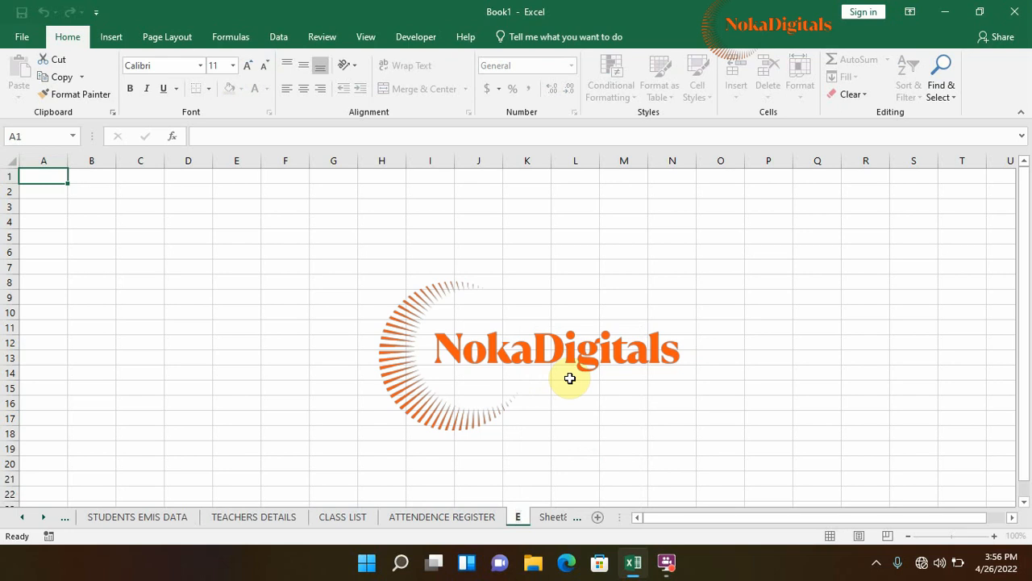
text(NGLISH)
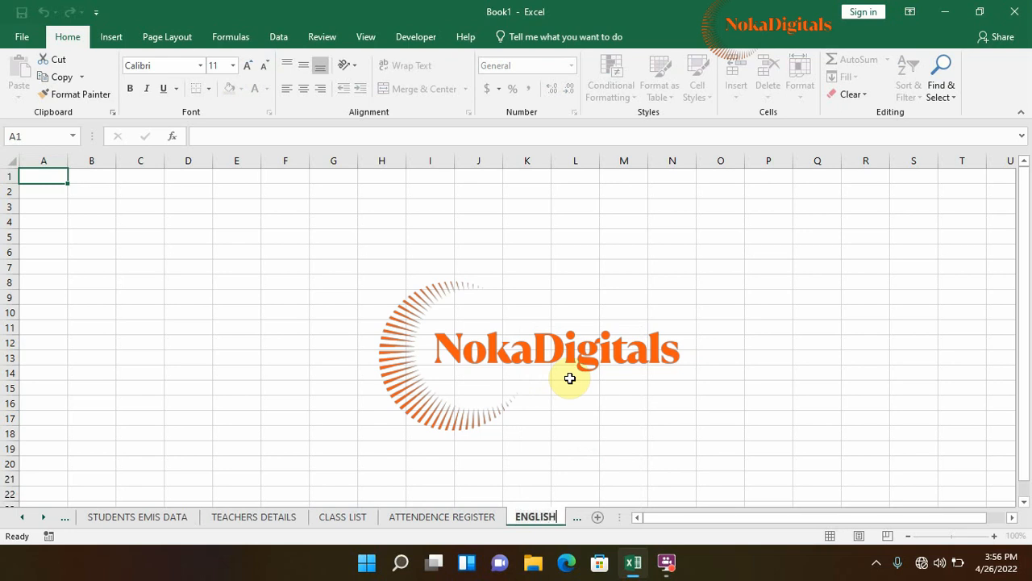
Rename the Sheet8 worksheet as MATHS
click(575, 518)
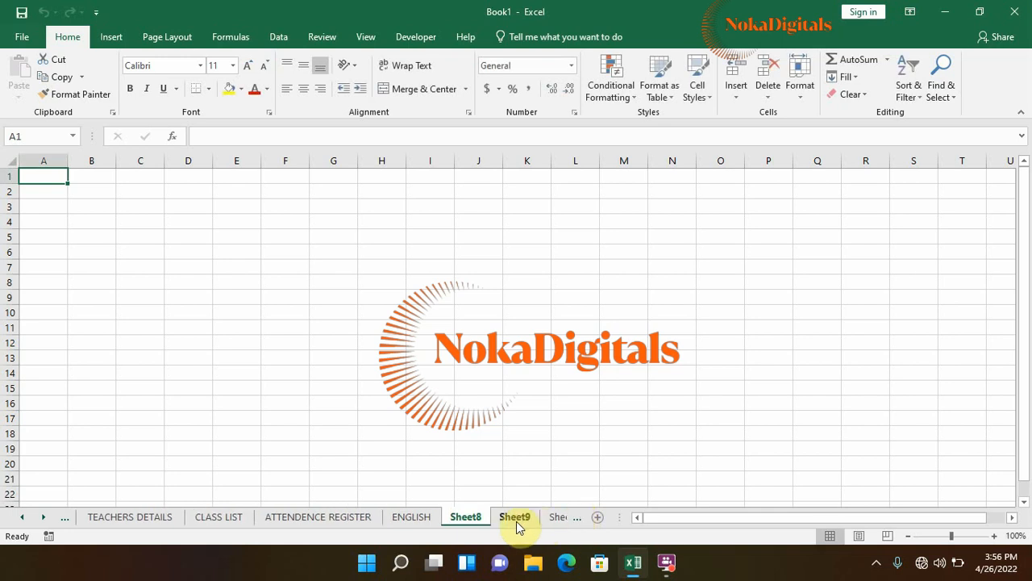
right_click(473, 521)
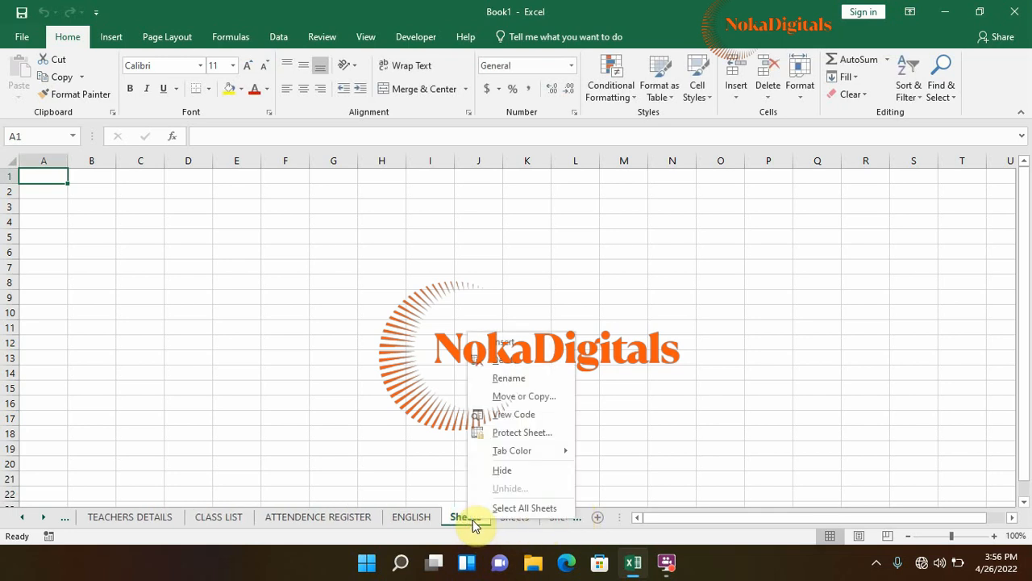
click(497, 379)
text(MATHS)
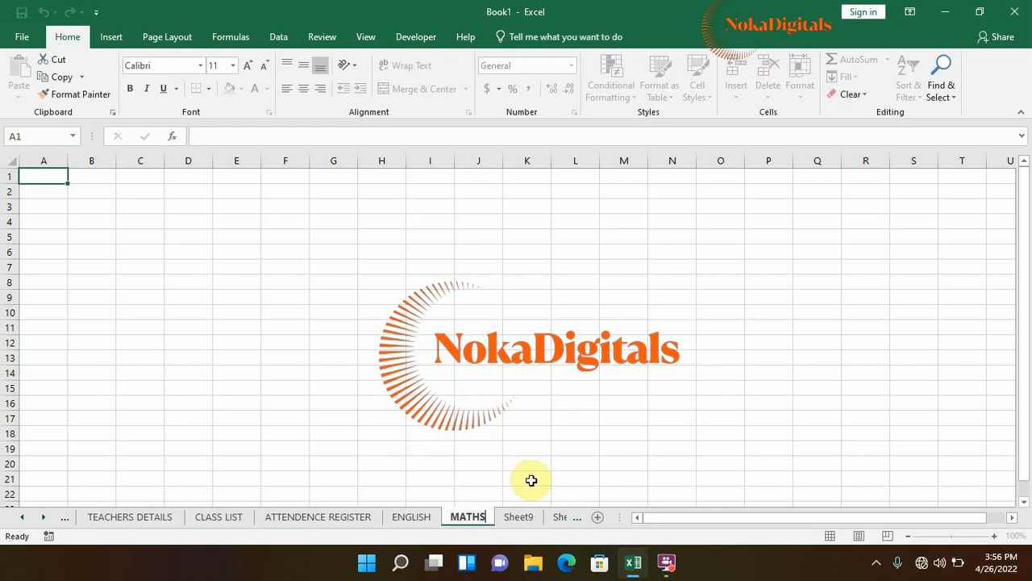
Rename the Sheet9 worksheet as SCIENCE
click(521, 514)
right_click(520, 515)
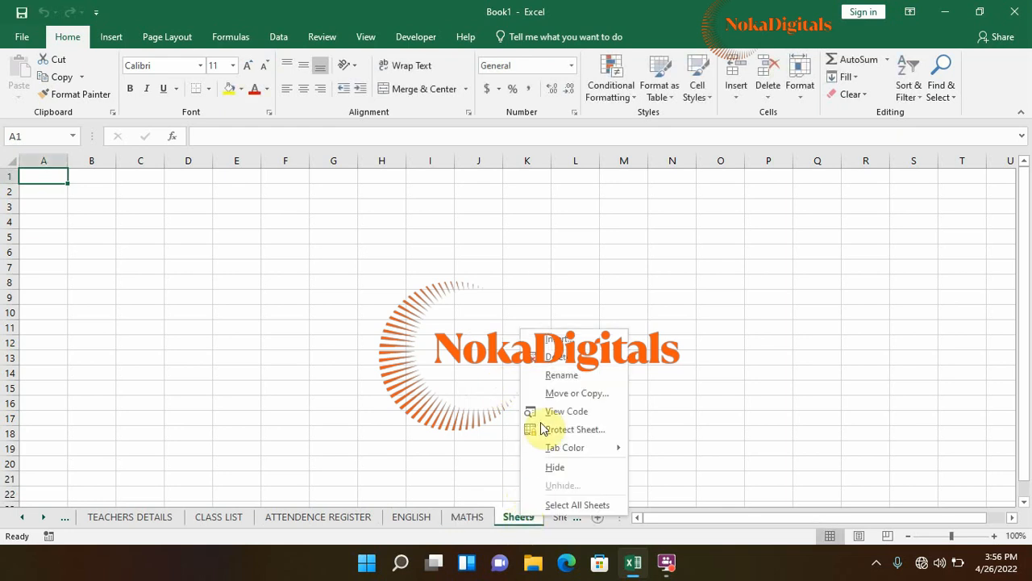
click(550, 377)
text(DCVI)
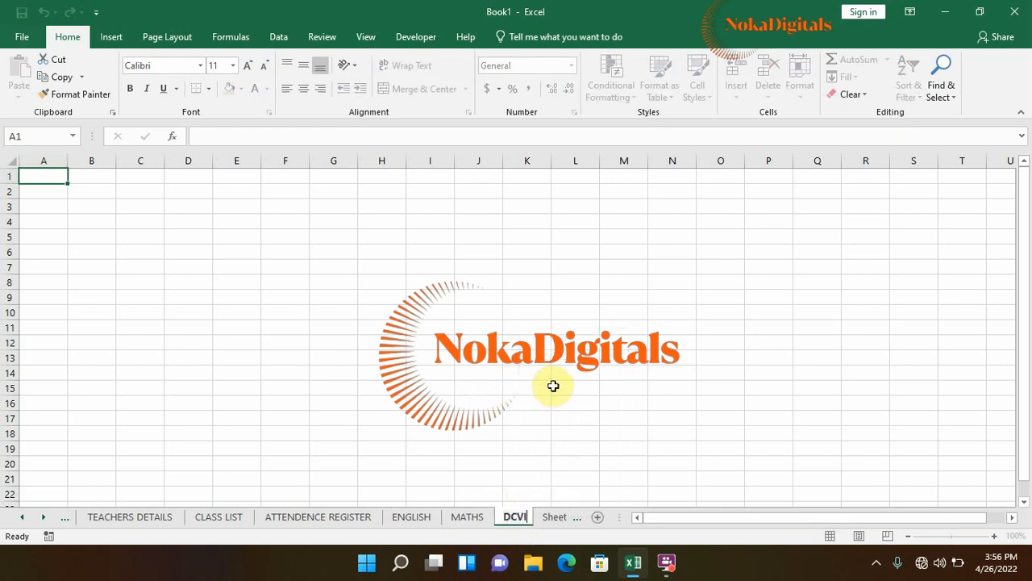
key(BackSpace)
key(BackSpace)
key(BackSpace)
key(BackSpace)
text(SCIENCE)
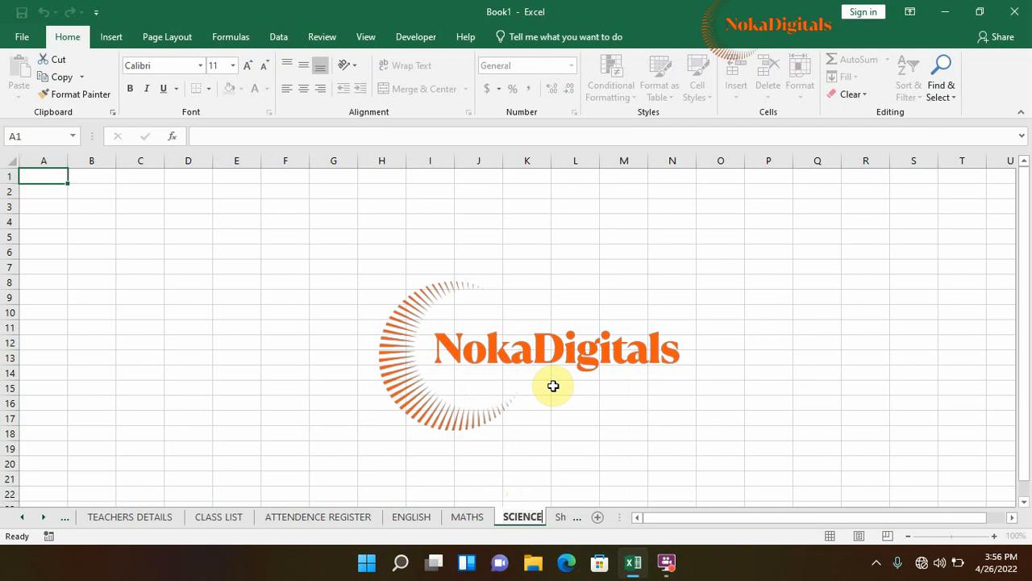
key(Return)
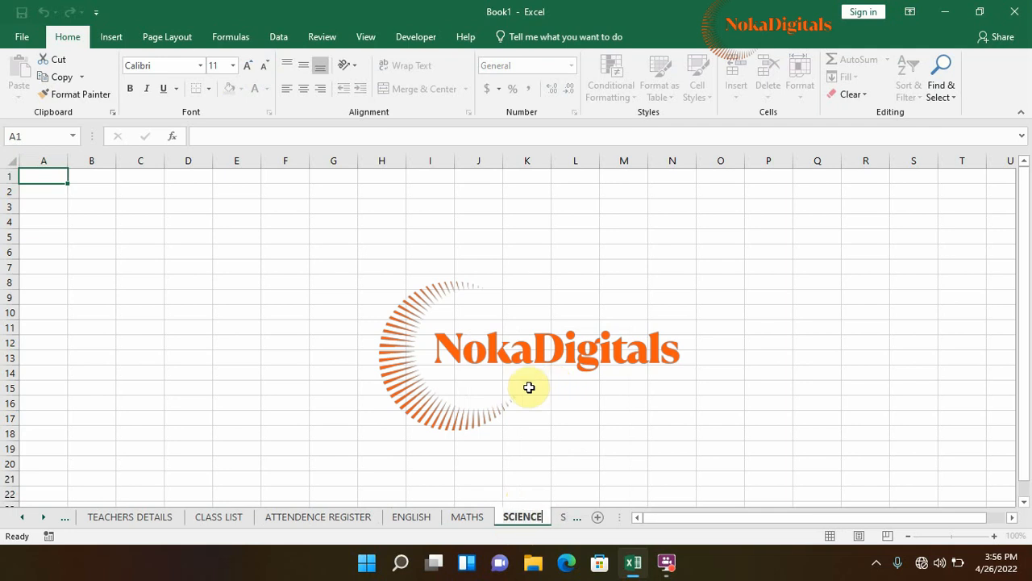
Widen the area for worksheet names so more sheets fit, and rename the Sheet10 worksheet as SOCIAL
click(559, 517)
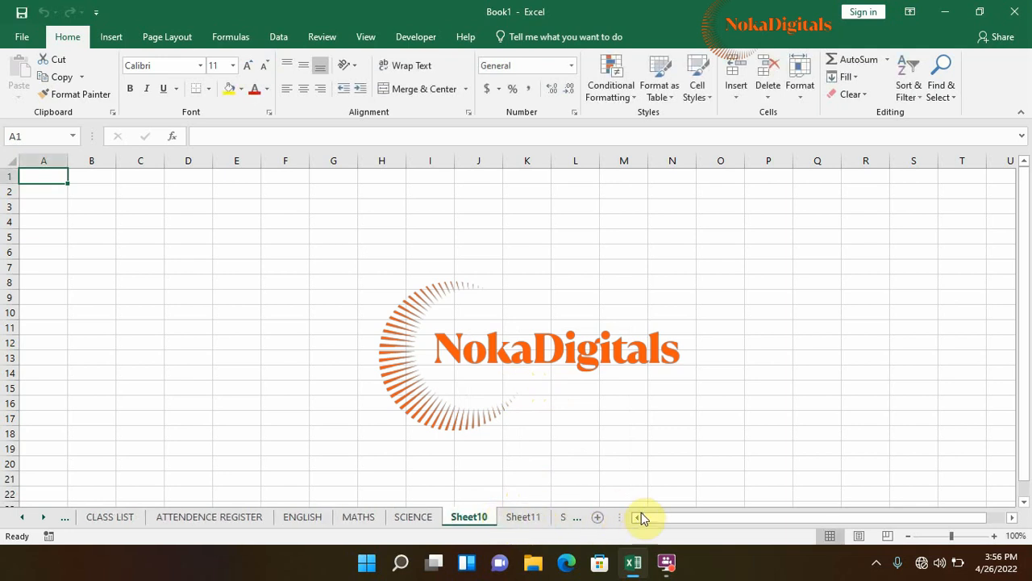
drag(620, 516, 822, 515)
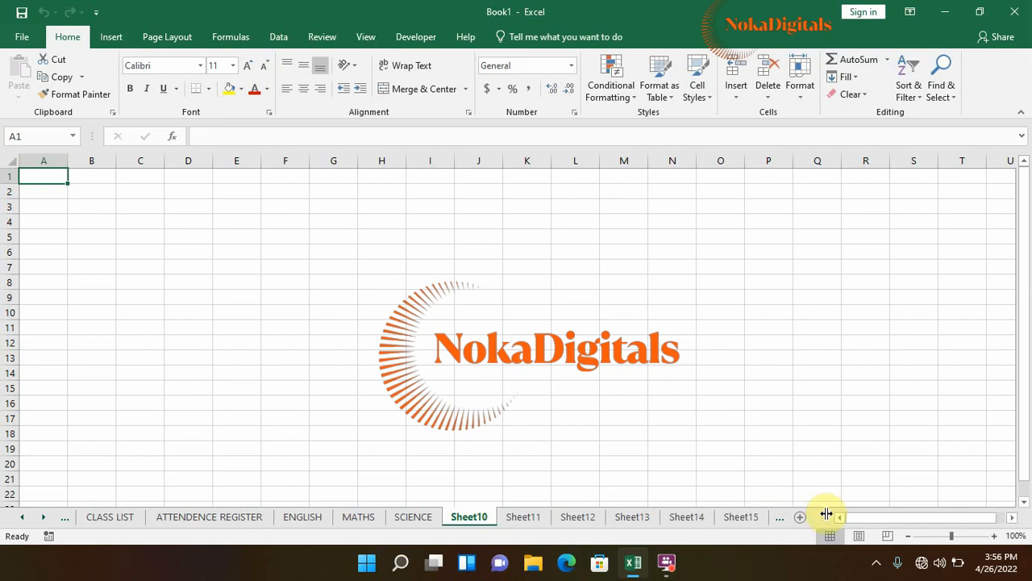
click(461, 516)
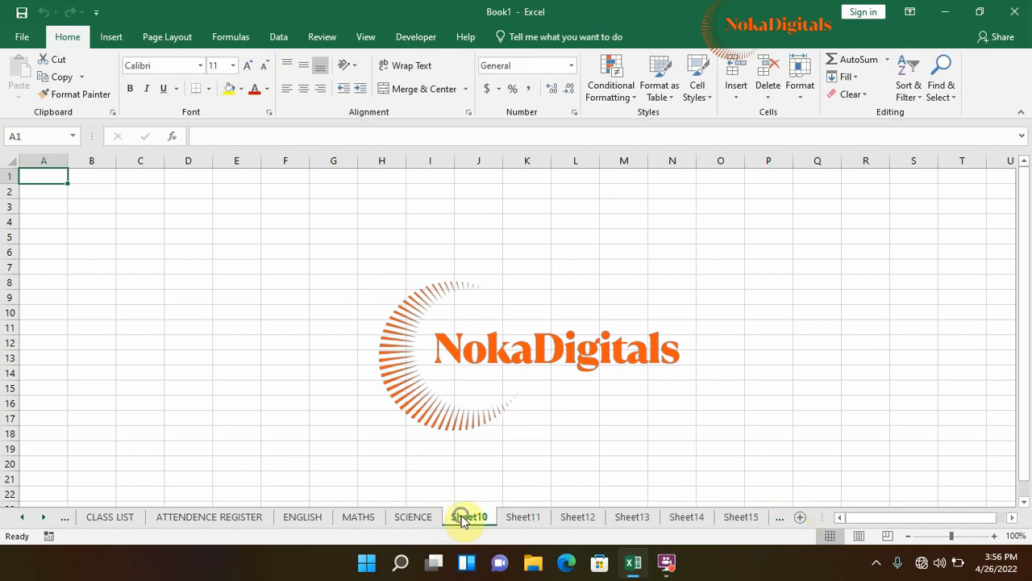
right_click(461, 518)
click(495, 379)
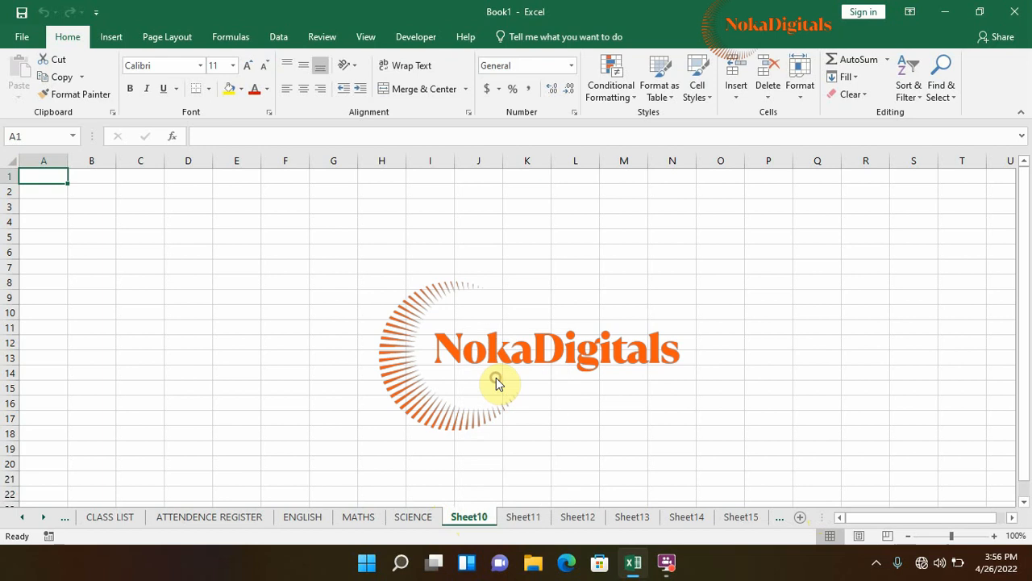
text(SOCIAL)
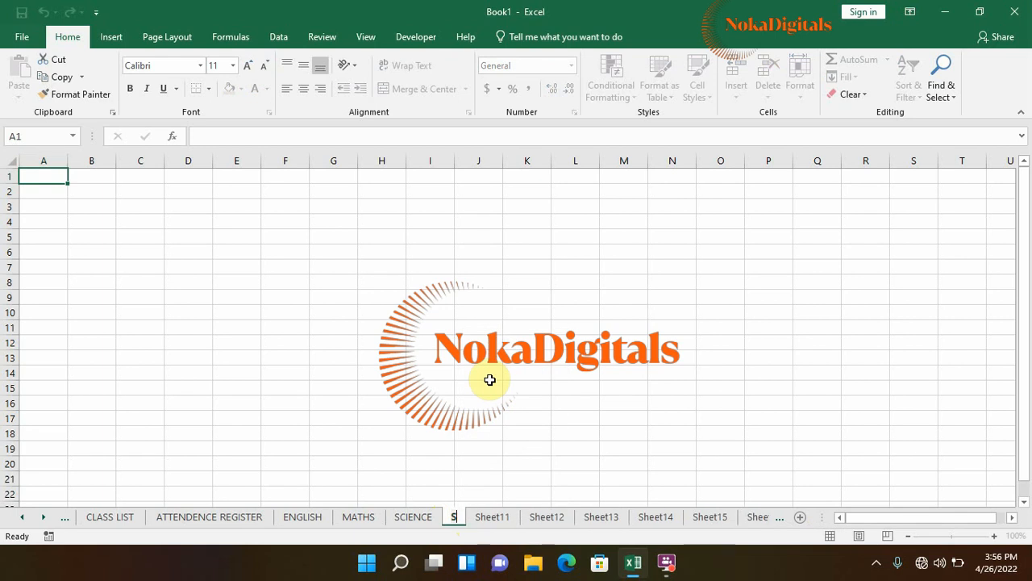
key(Return)
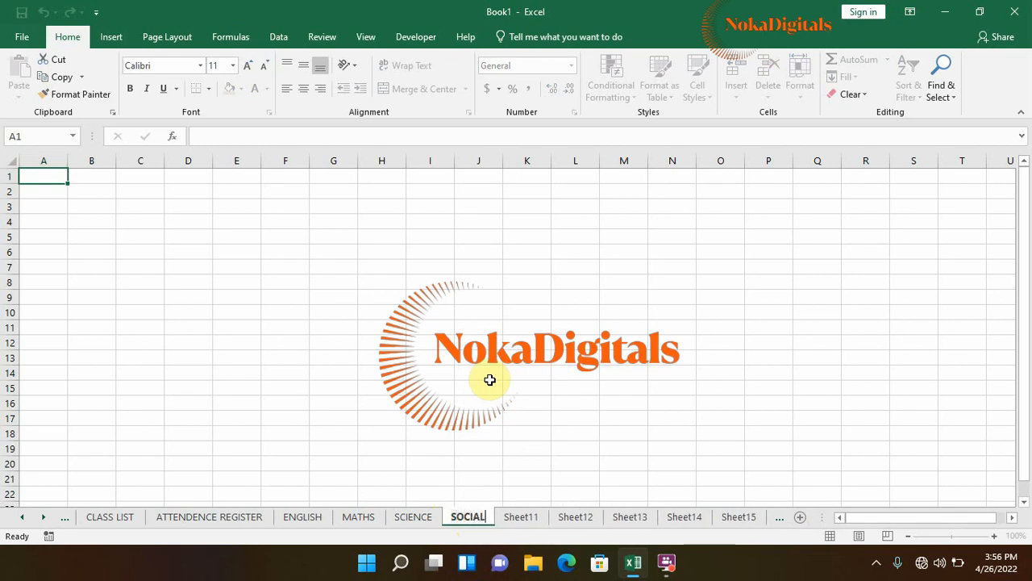
Rename the Sheet11 worksheet as RME
right_click(516, 512)
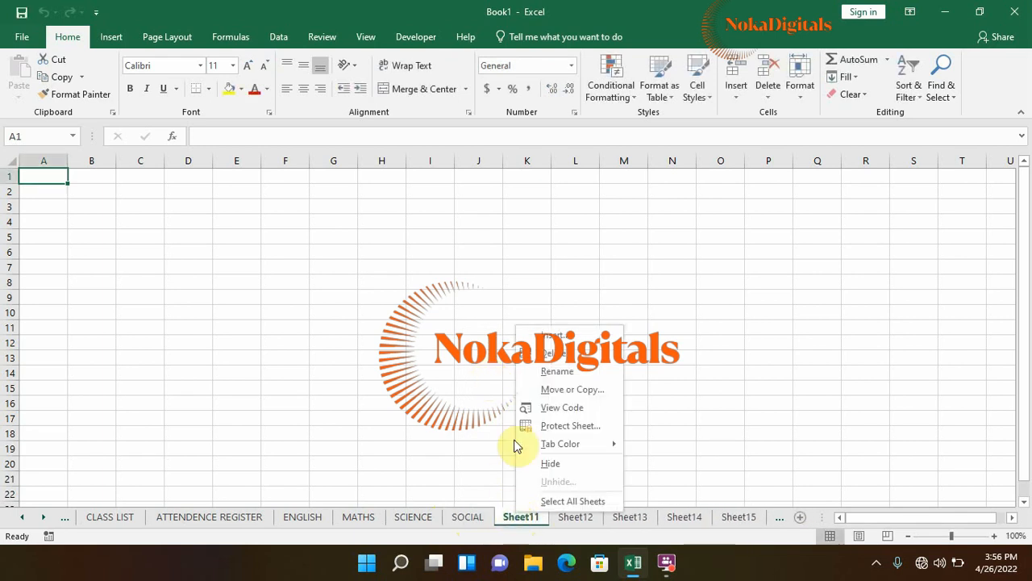
click(557, 371)
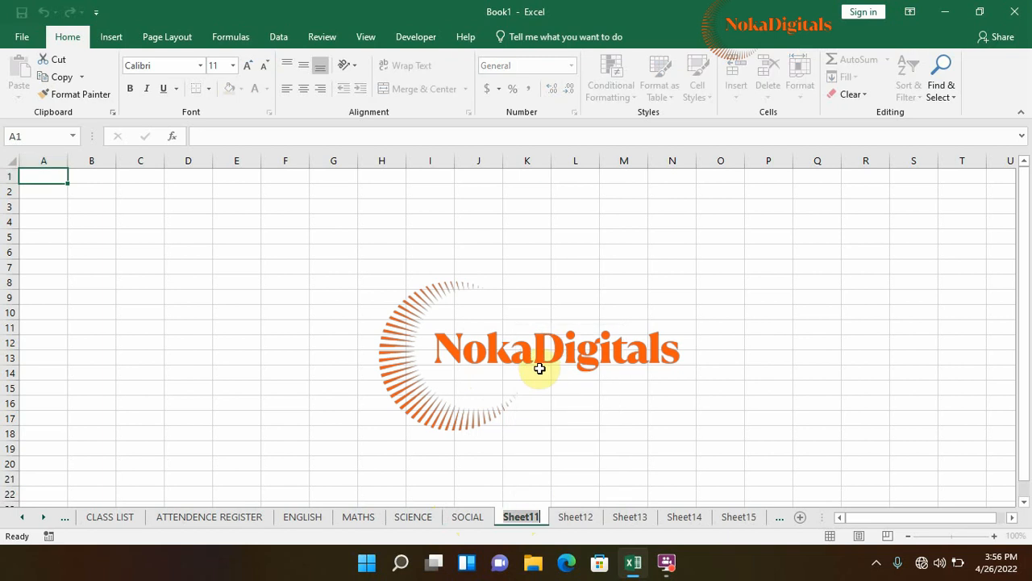
text(RME)
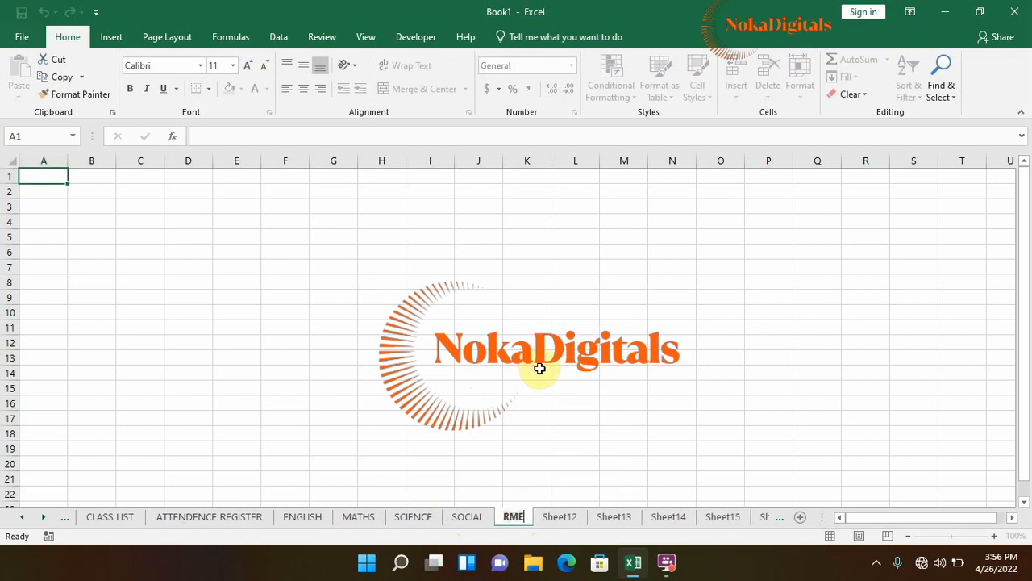
Rename the Sheet12 worksheet as GH. LANG
right_click(557, 516)
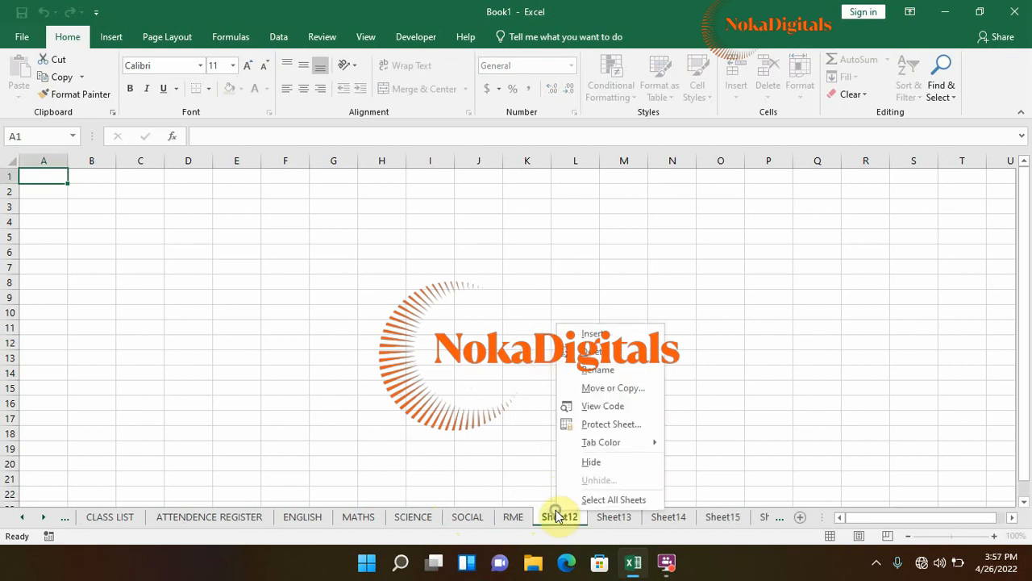
click(587, 369)
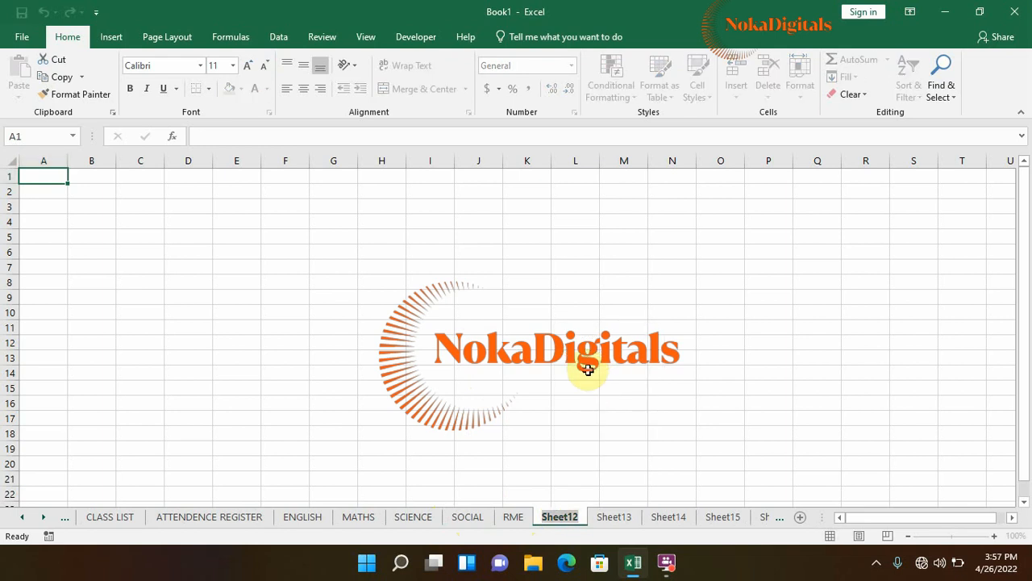
text(GH)
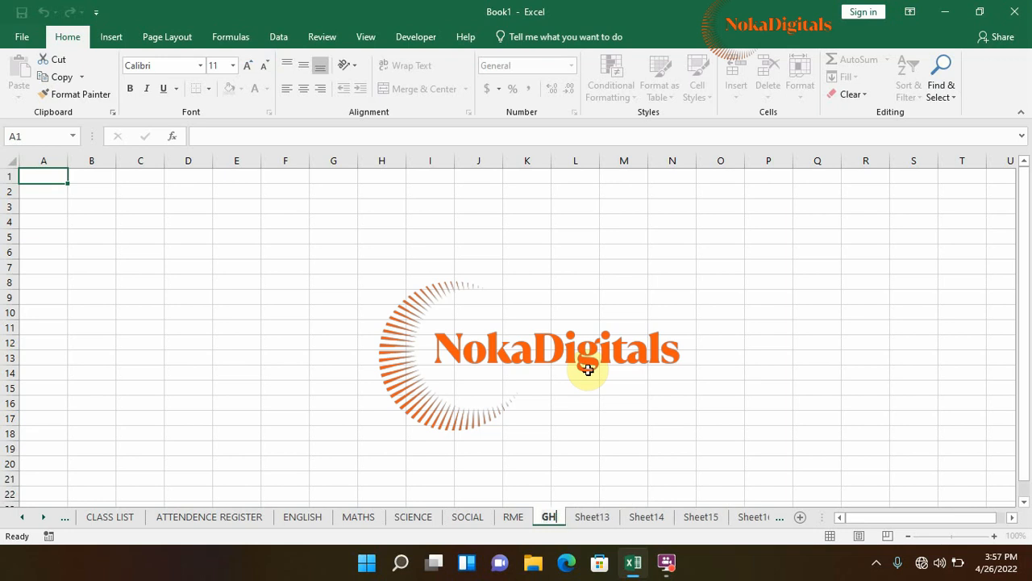
text(. )
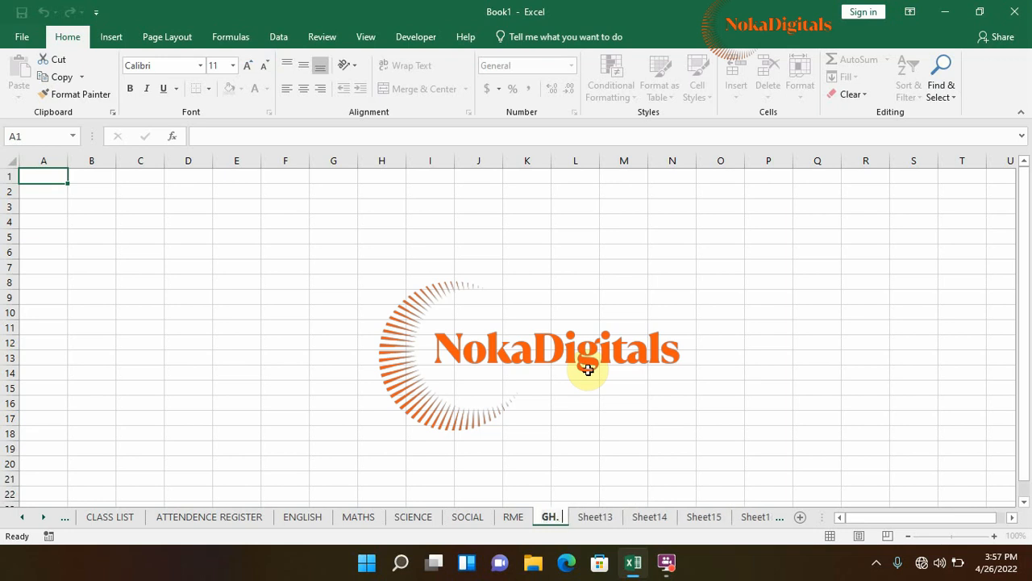
text(LANG)
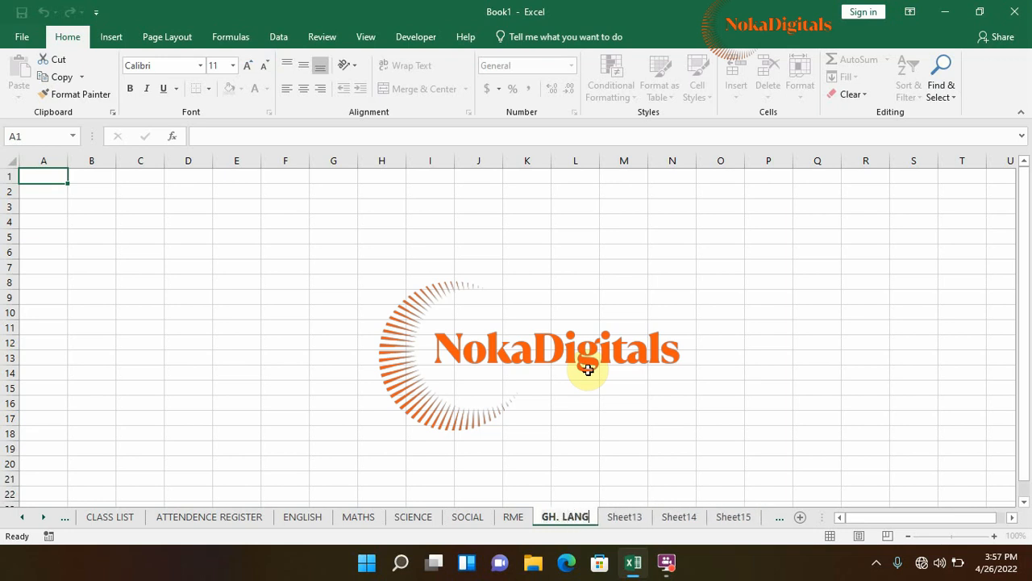
text(.)
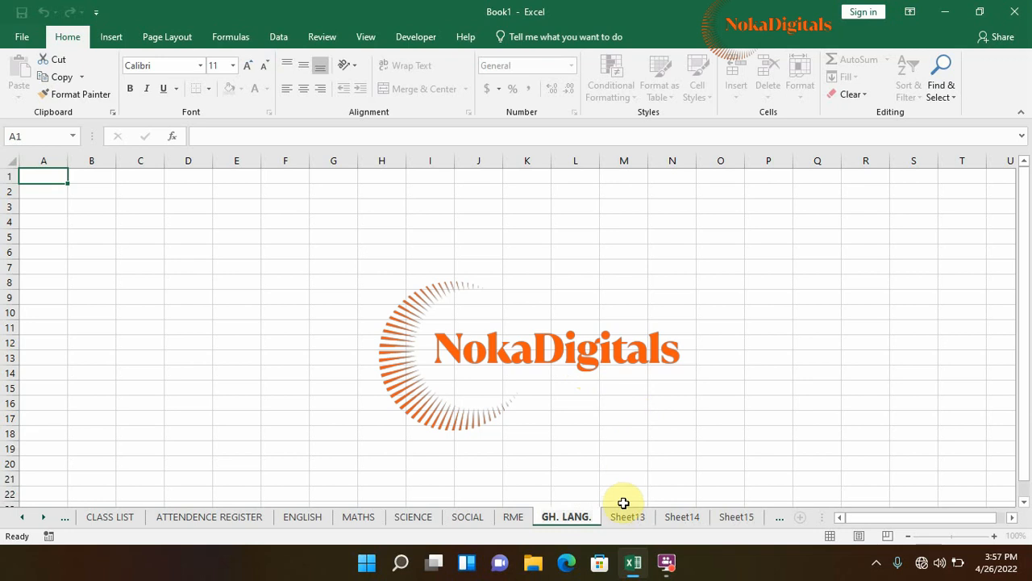
Rename the Sheet13 worksheet as FRENCH
click(627, 517)
right_click(626, 517)
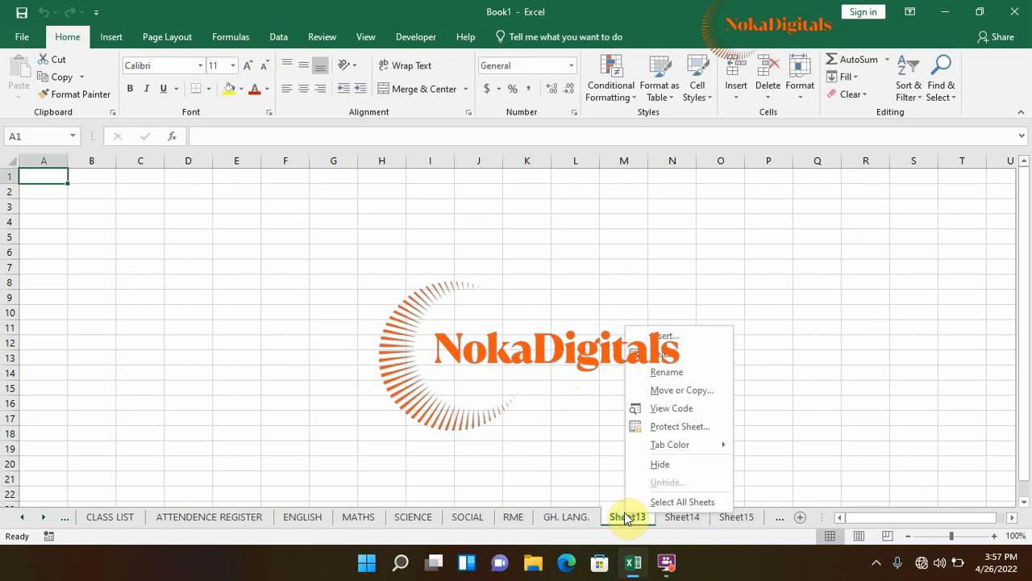
click(653, 371)
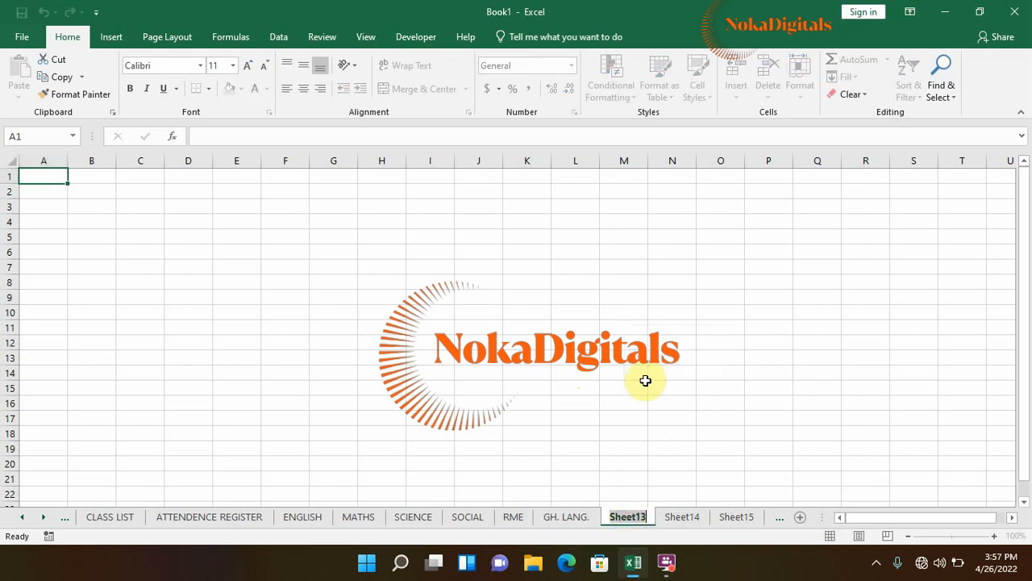
text(FRE)
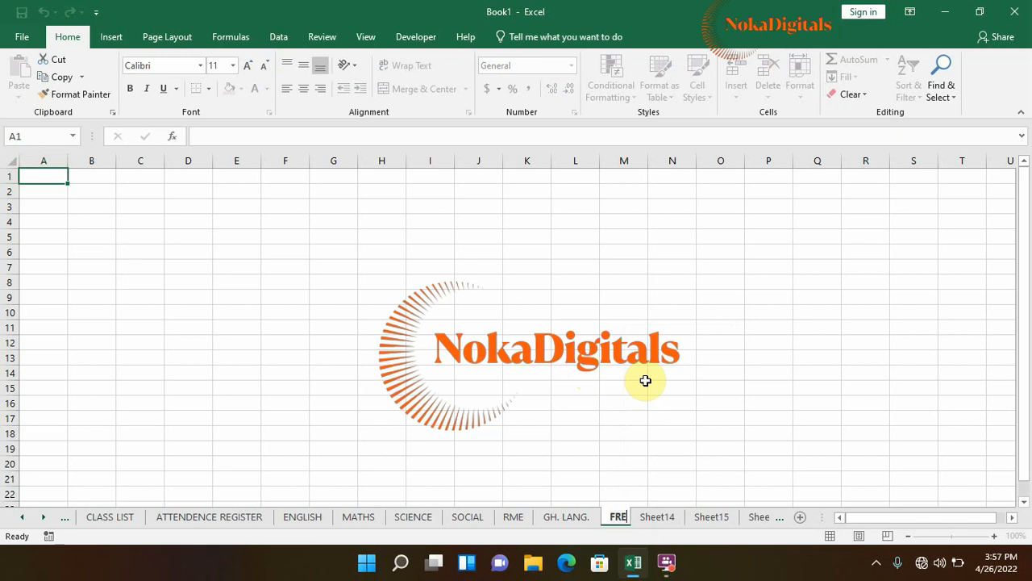
text(NCH)
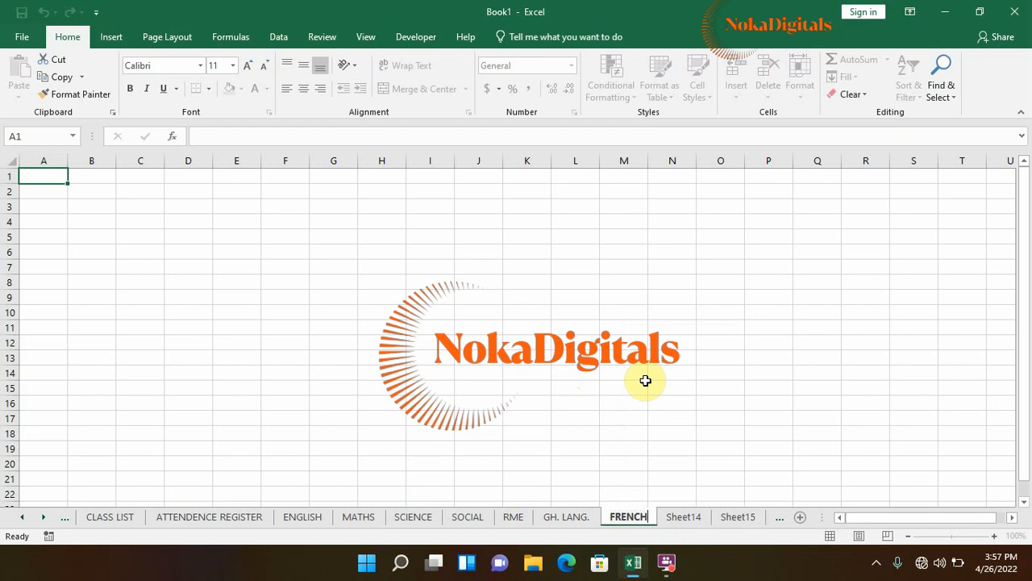
key(Return)
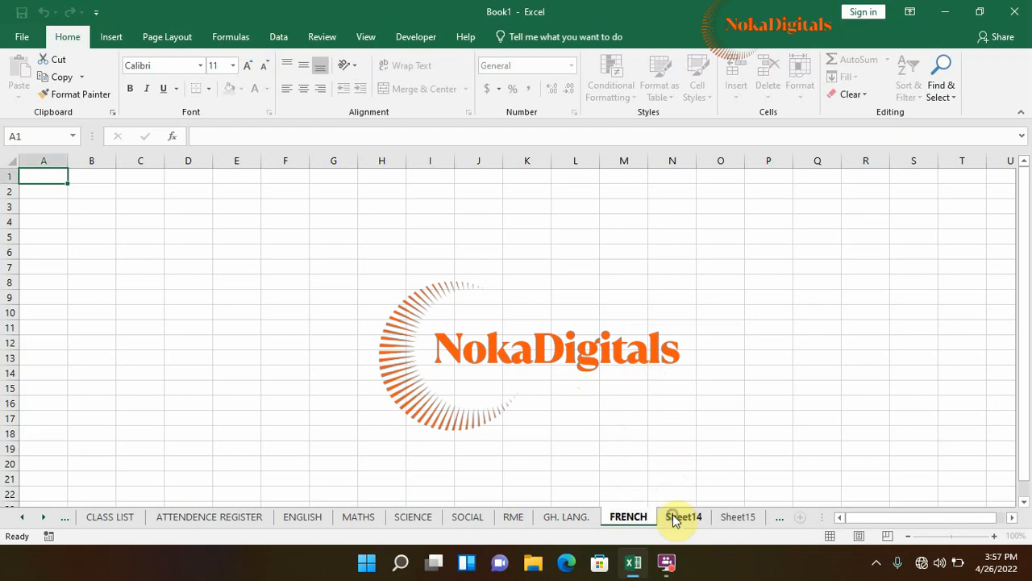
Rename the Sheet14 worksheet as CAREER TECHNOLOGY
right_click(675, 520)
click(700, 372)
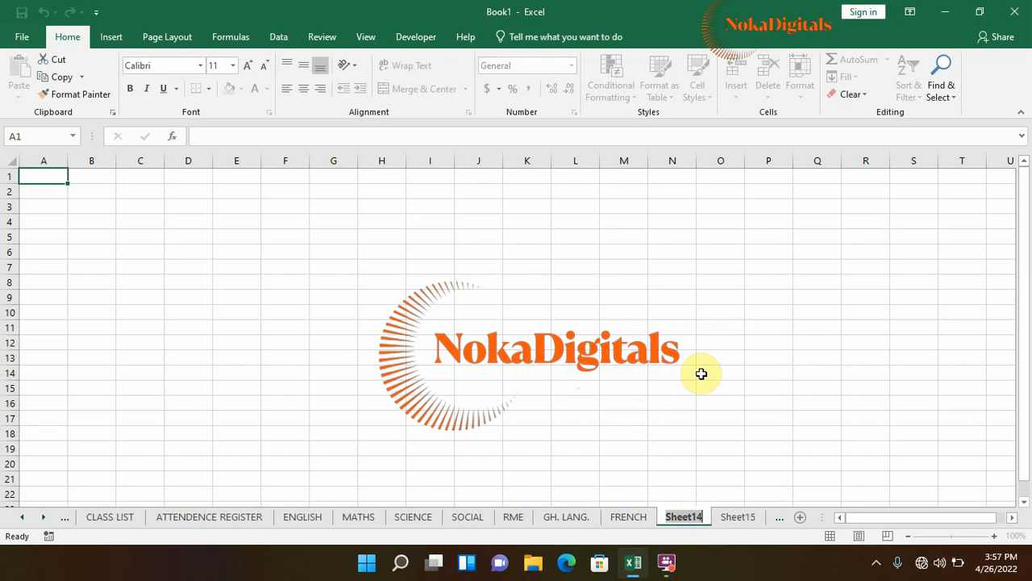
text(CAR)
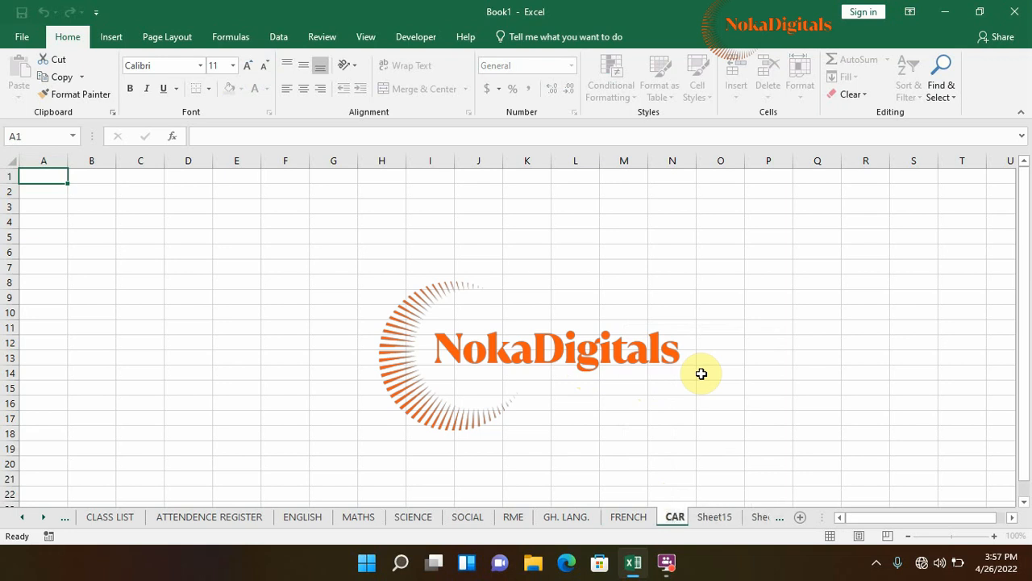
text(EER T)
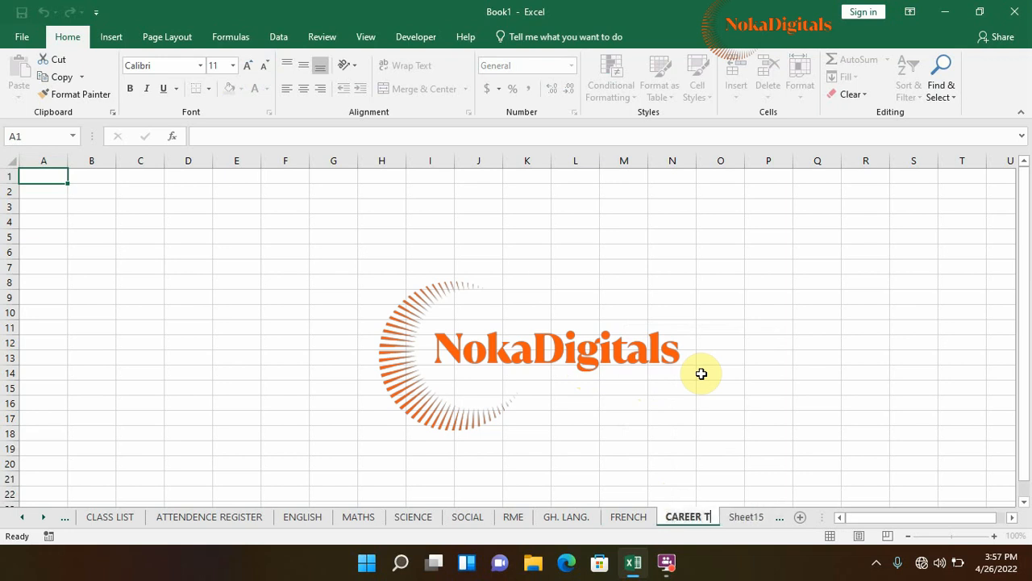
text(ECHNOLOGY)
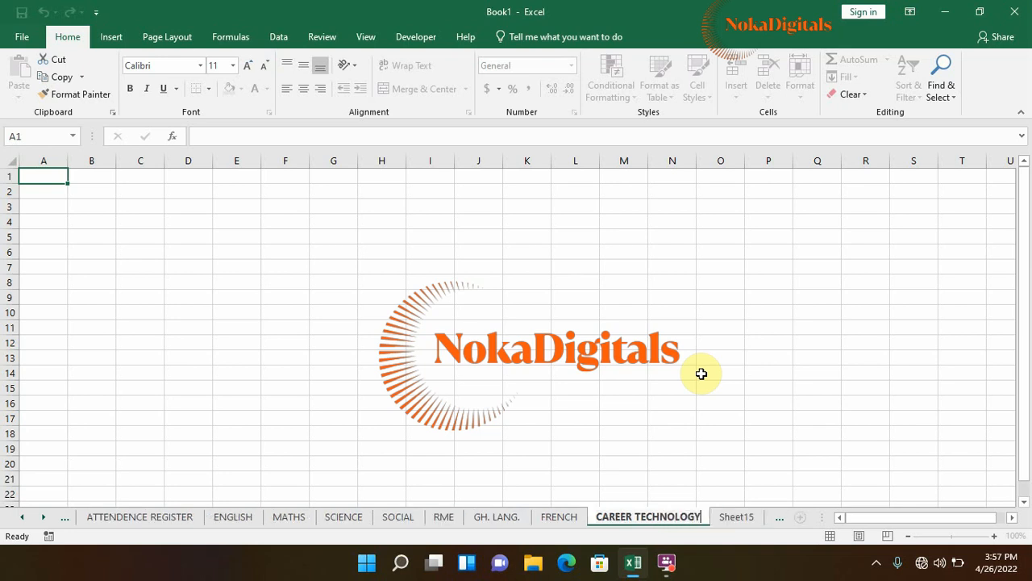
Rename the Sheet15 worksheet as CREATIVE ART & DESIGN
click(723, 517)
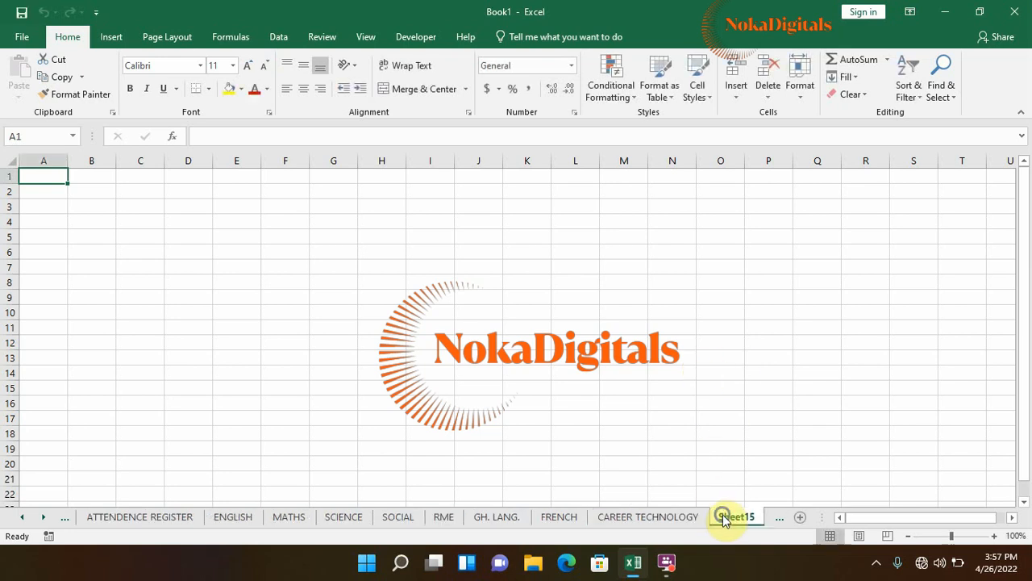
right_click(722, 517)
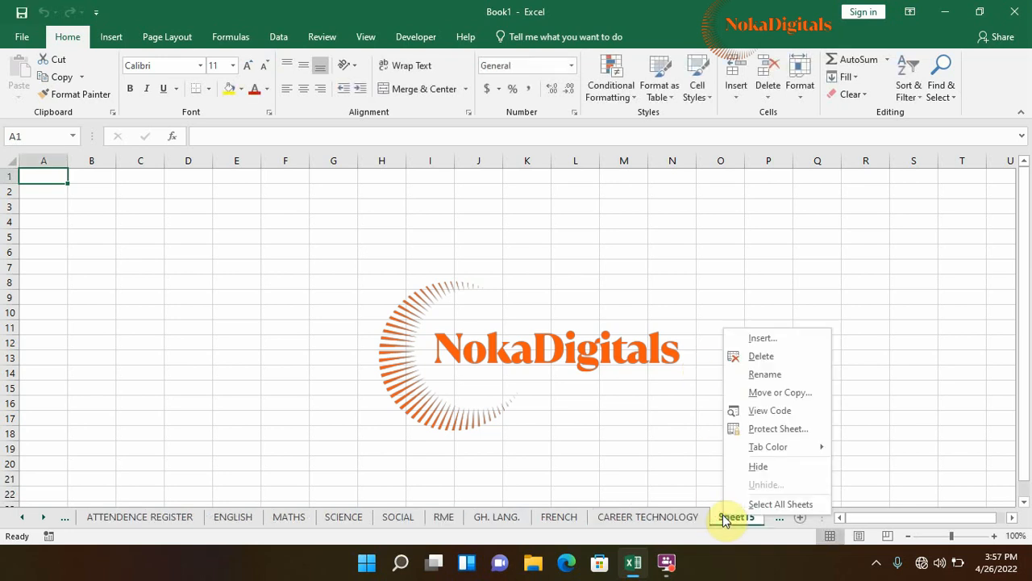
click(764, 375)
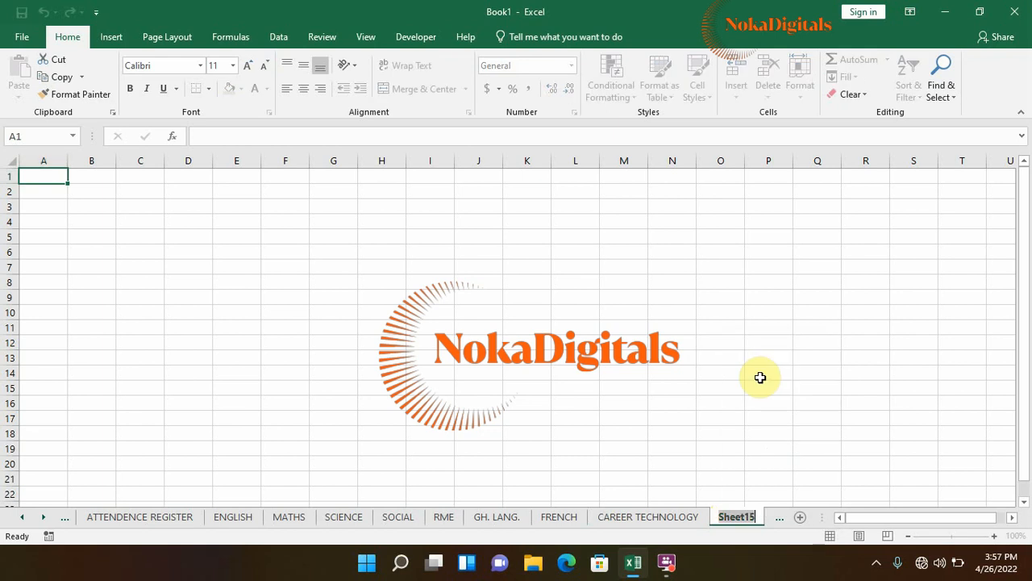
key(Return)
text(CRE)
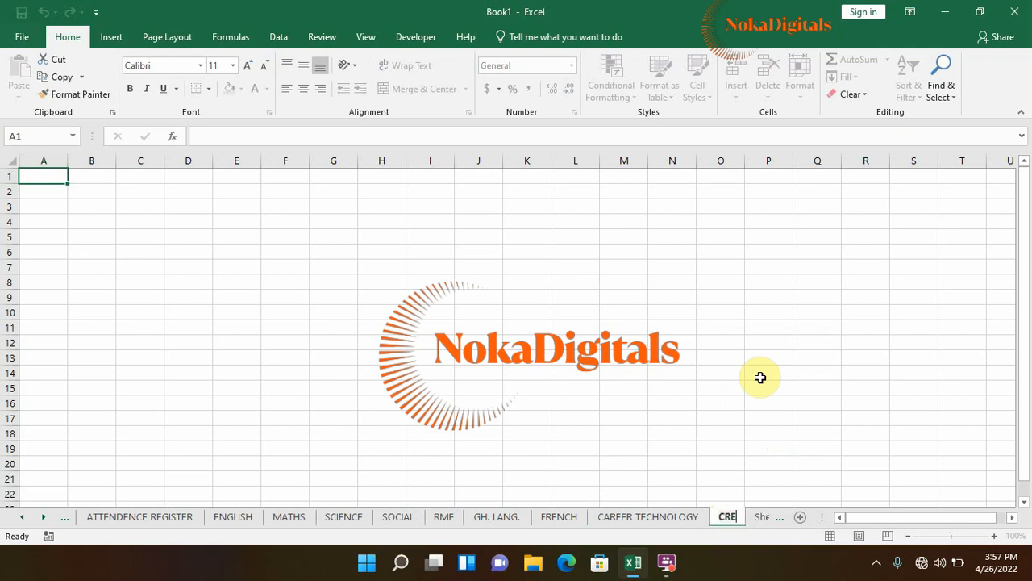
text(ATIVE ART &)
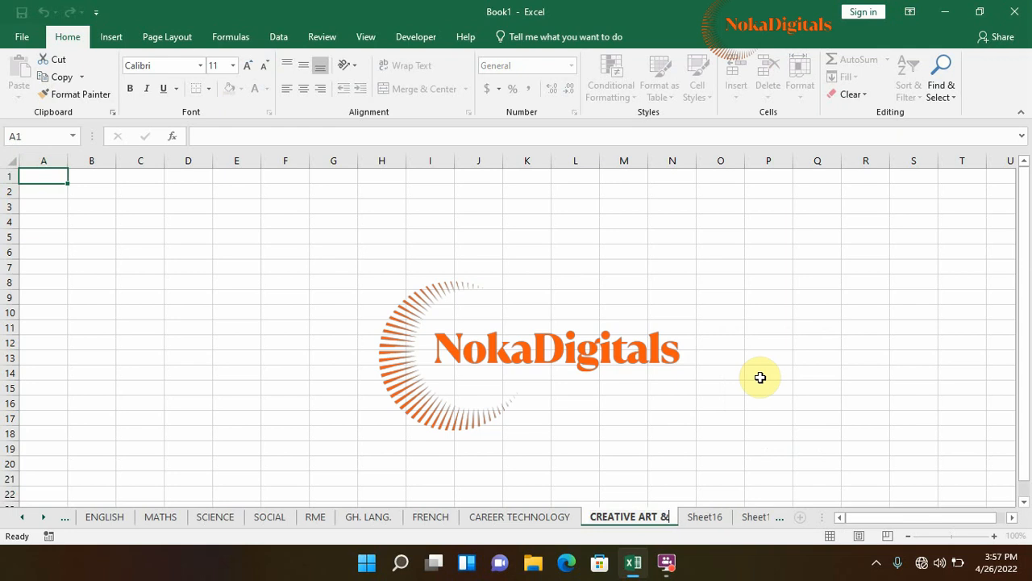
text( DESIGN)
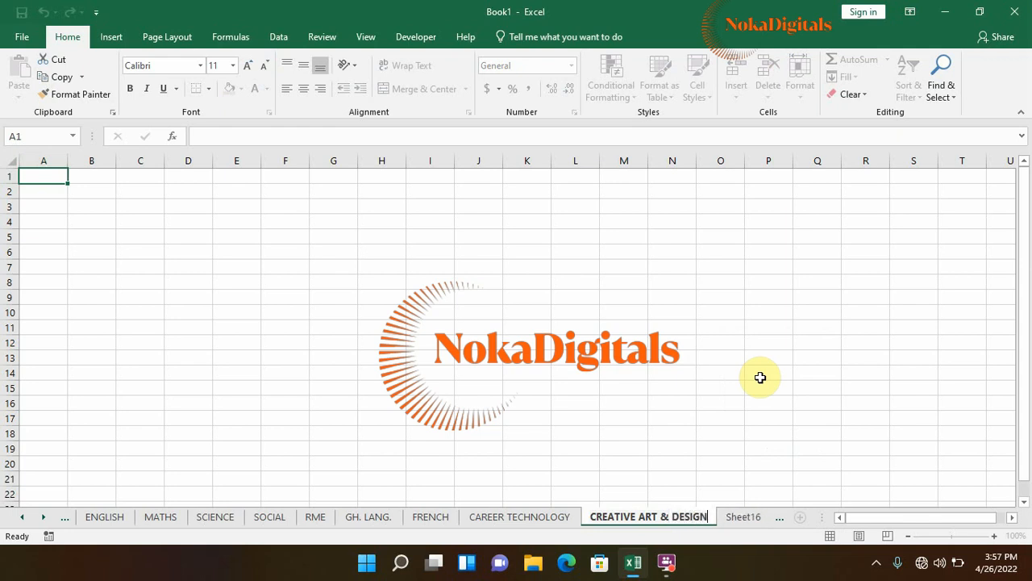
Rename the Sheet16 worksheet as ARABIC
click(727, 516)
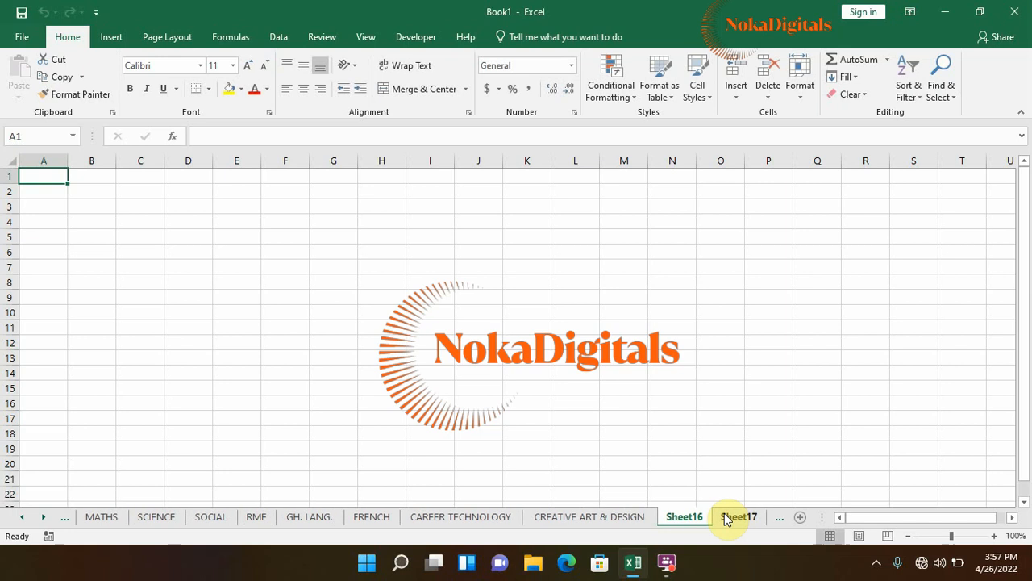
right_click(680, 517)
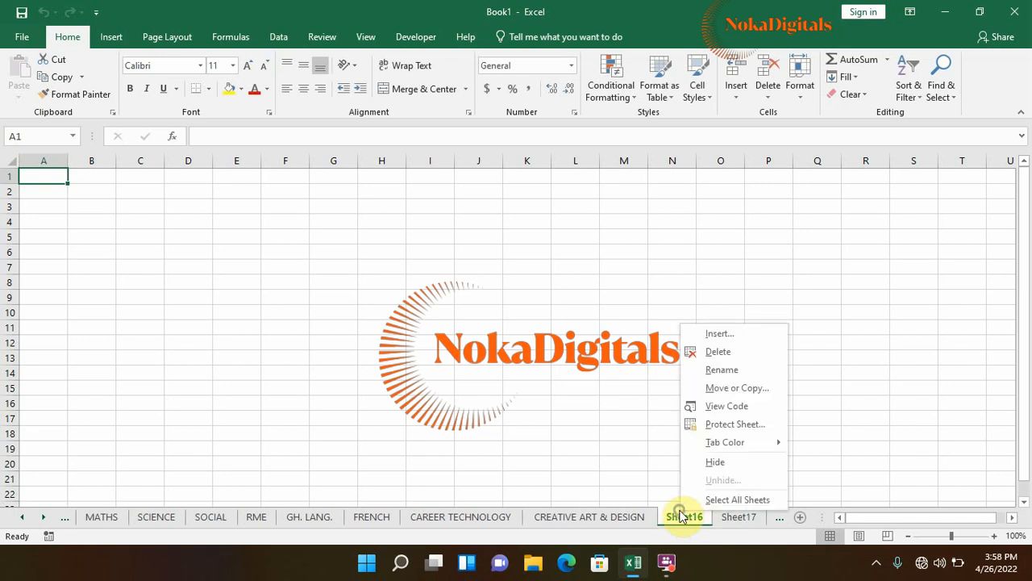
click(715, 371)
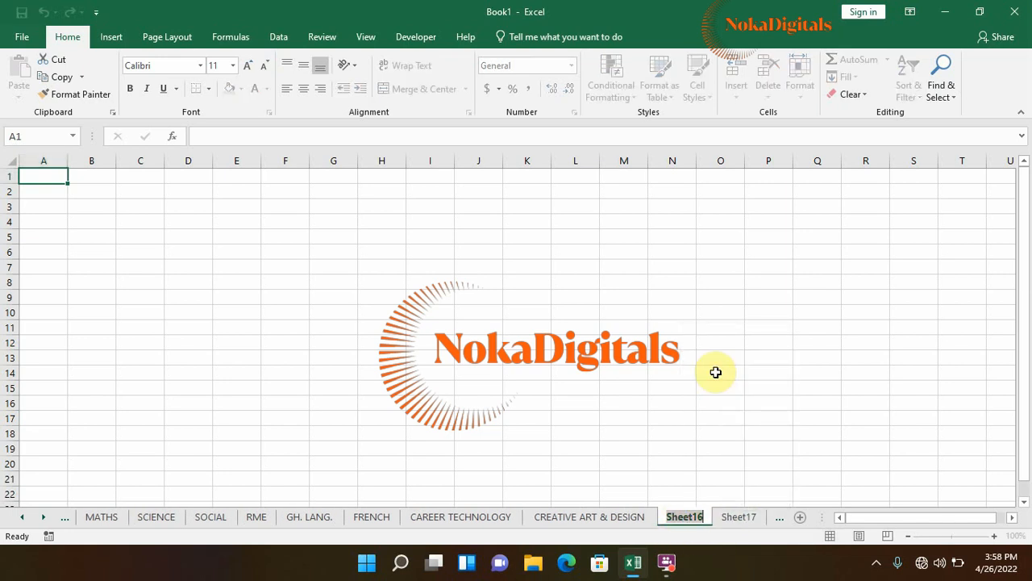
text(ARABI)
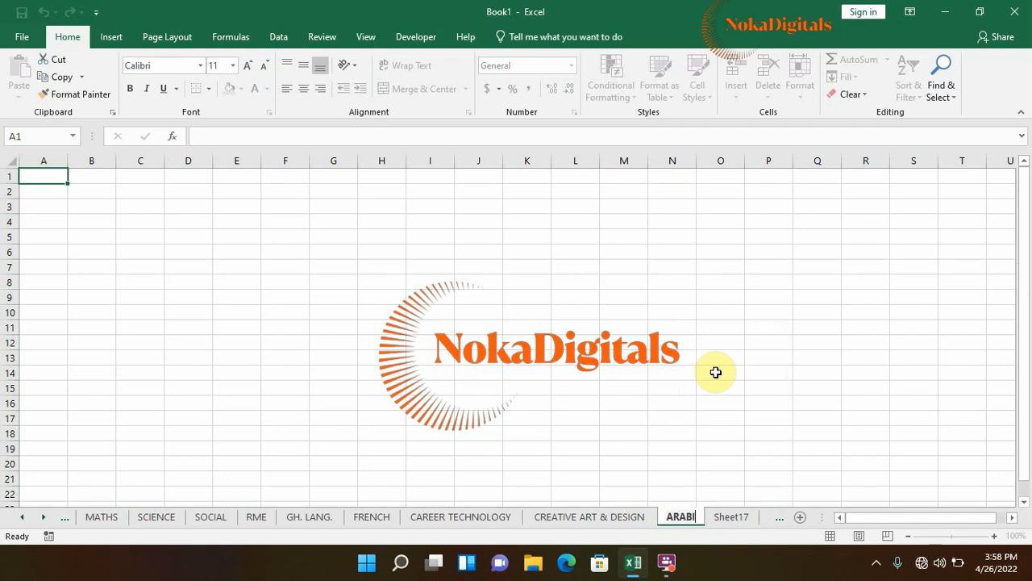
text(C)
key(Return)
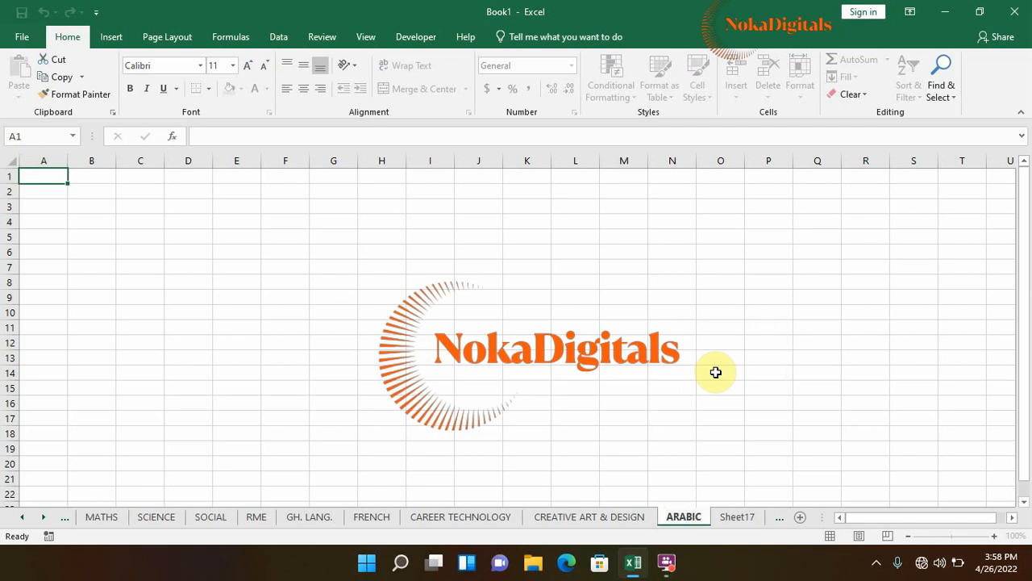
Rename the Sheet17 worksheet as PE
right_click(733, 516)
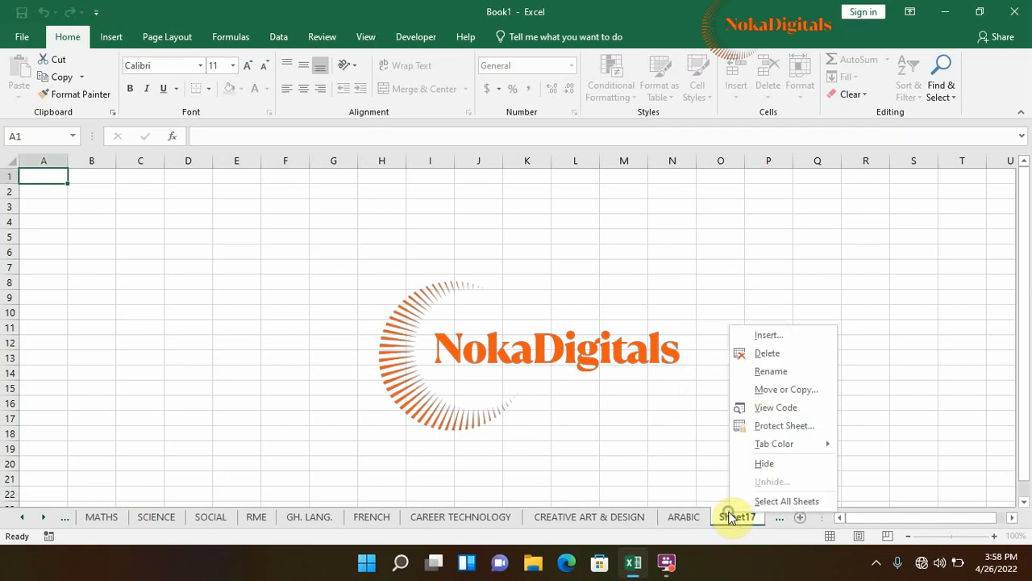
click(760, 373)
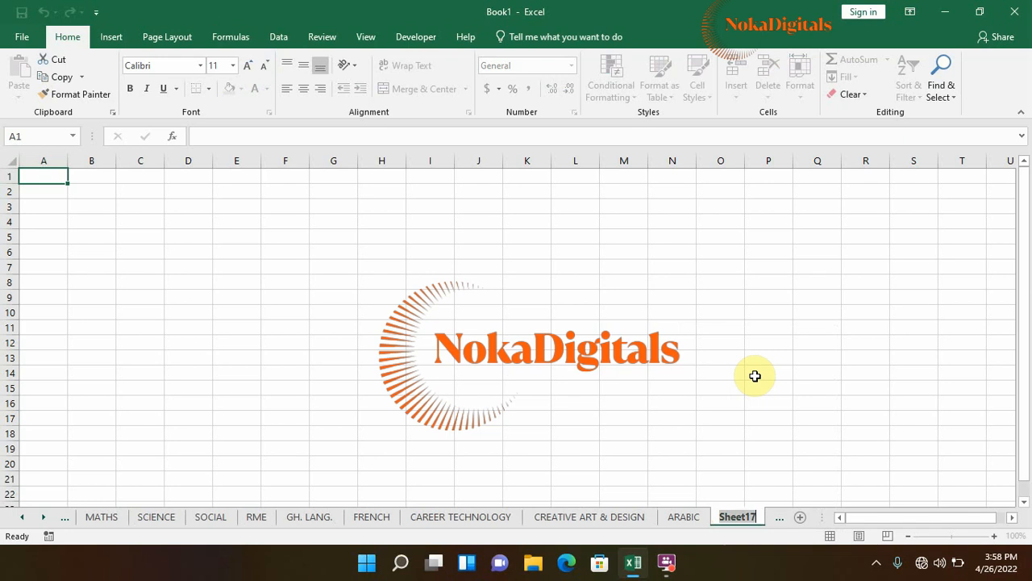
text(PE)
key(Return)
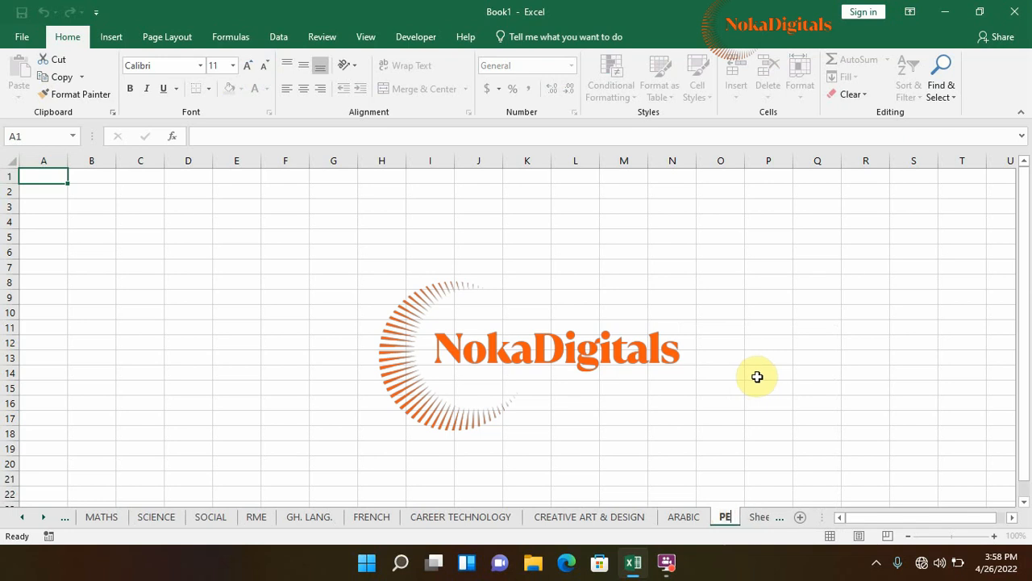
Rename the Sheet18 worksheet as COMPUTING and move it between the RME and GH. LANG. worksheets
click(759, 516)
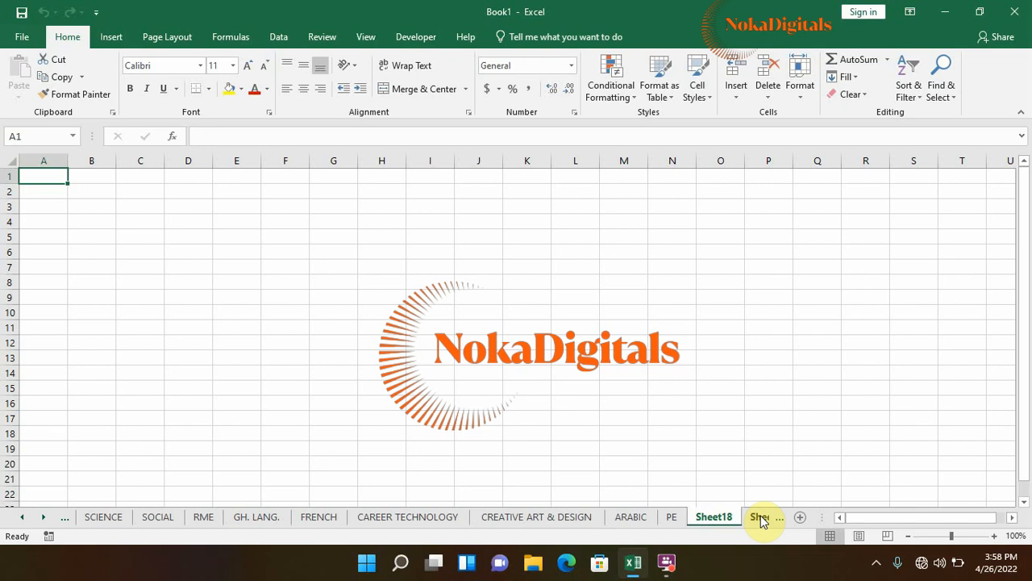
right_click(699, 518)
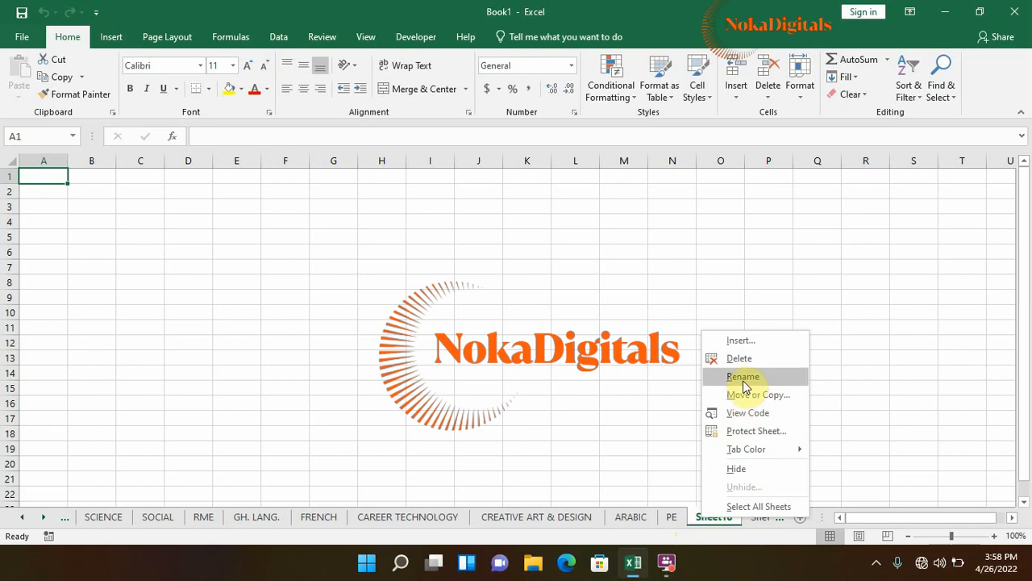
click(742, 376)
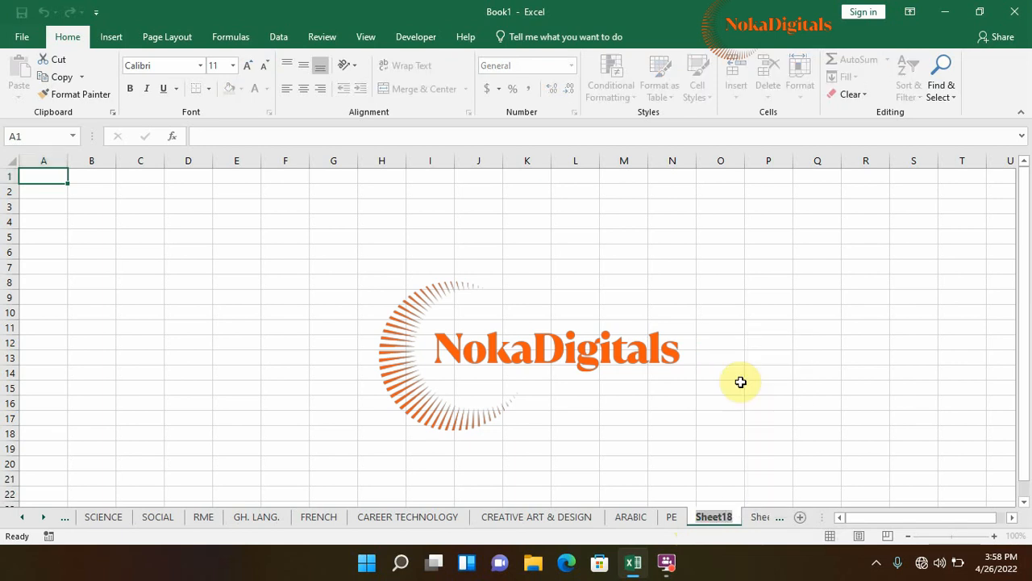
text(COMPUTING)
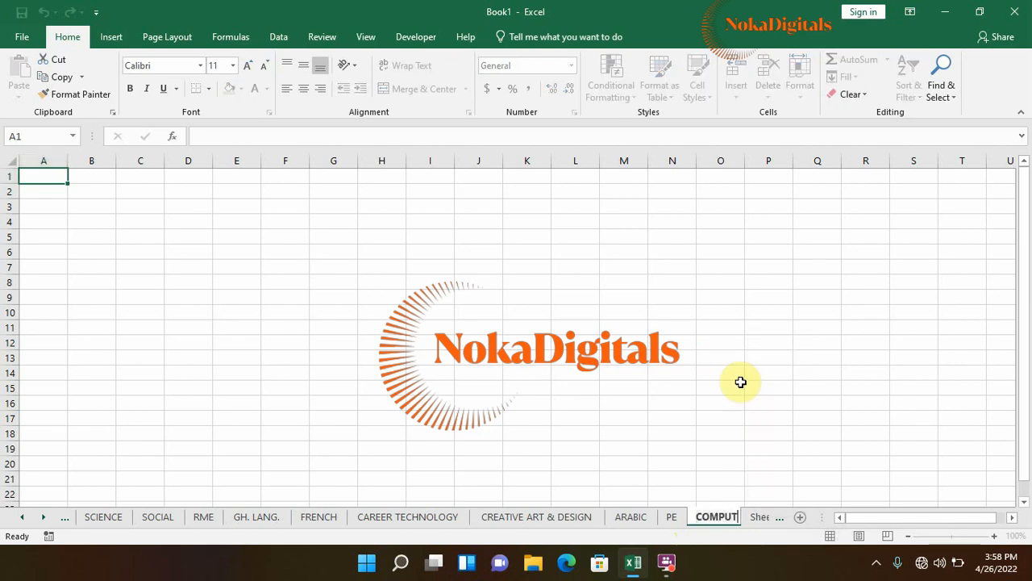
click(671, 516)
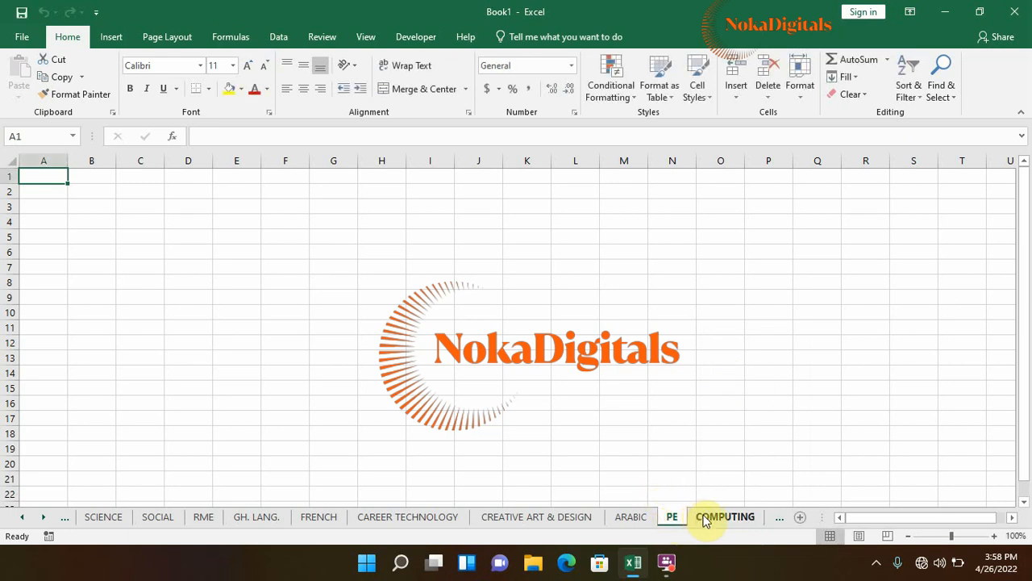
mouse_move(703, 521)
mouse_down()
mouse_move(225, 517)
mouse_move(238, 520)
mouse_up()
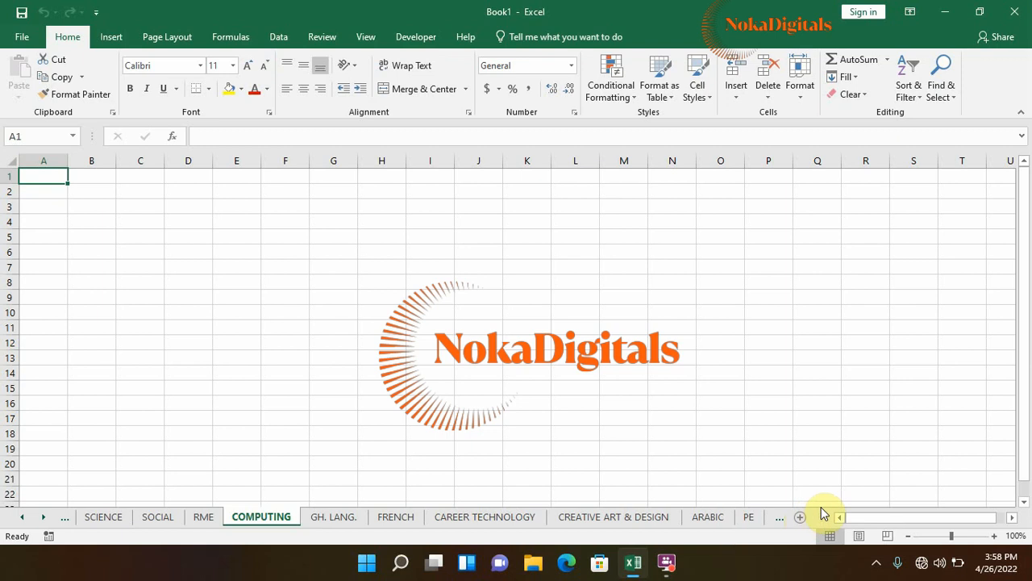
Rename the Sheet19 worksheet as TR ANALYSIS
click(775, 518)
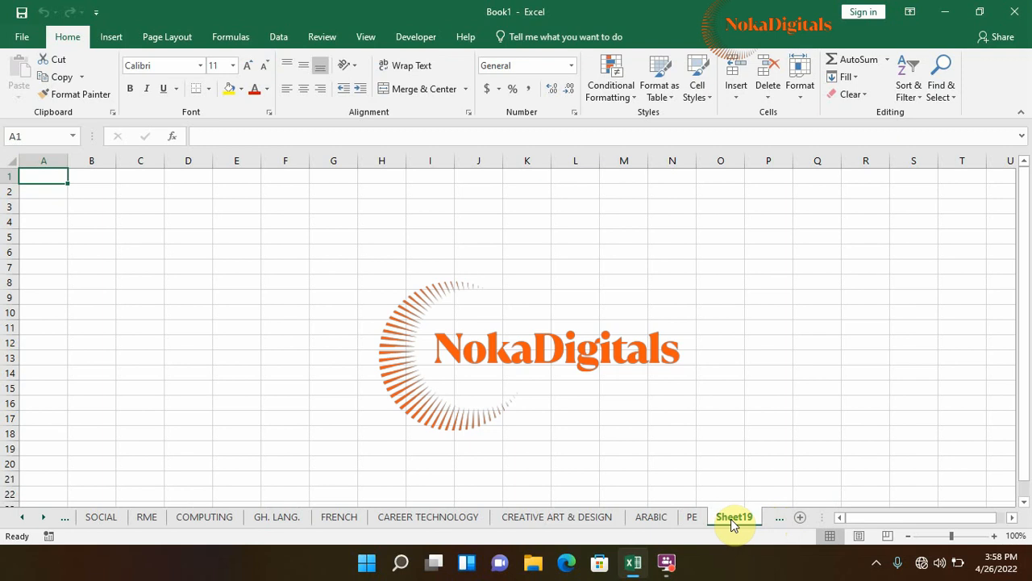
right_click(733, 518)
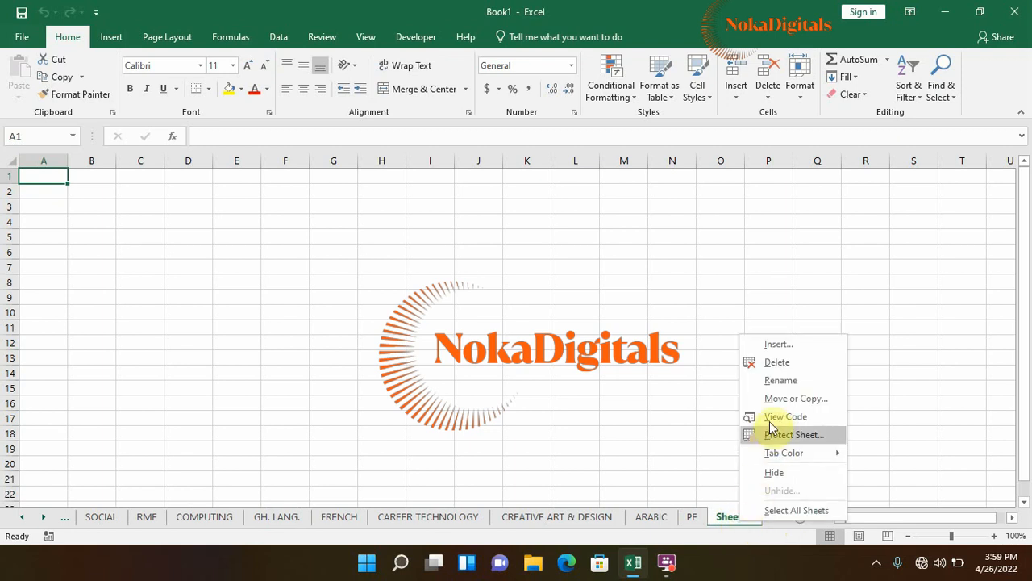
click(780, 380)
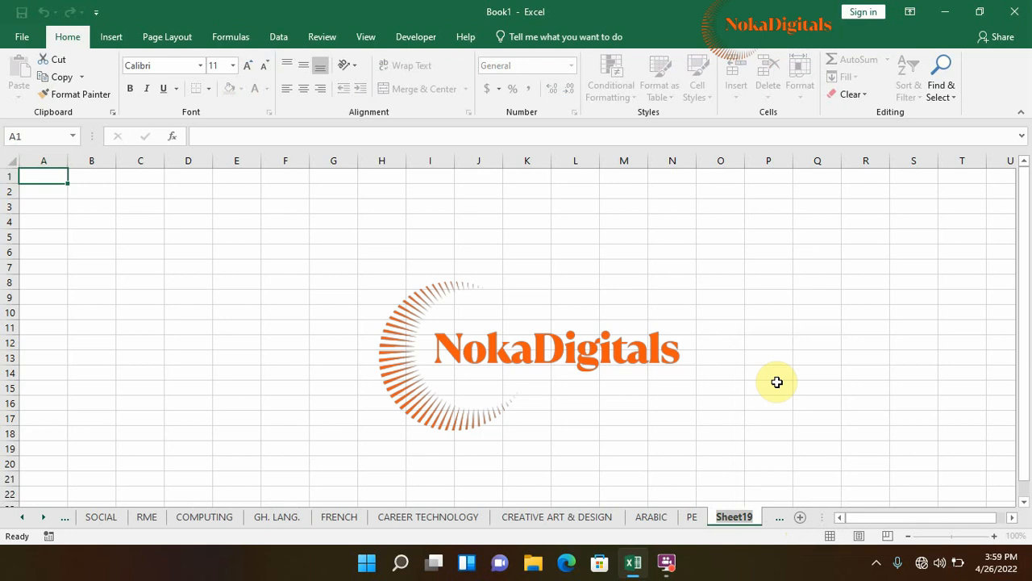
text(TR ANAL)
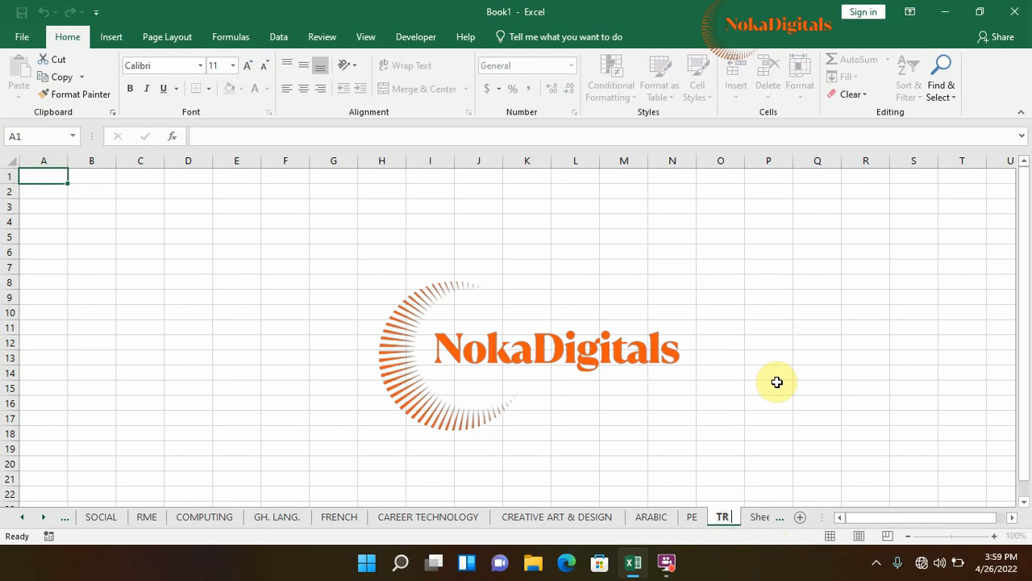
text(YSIS)
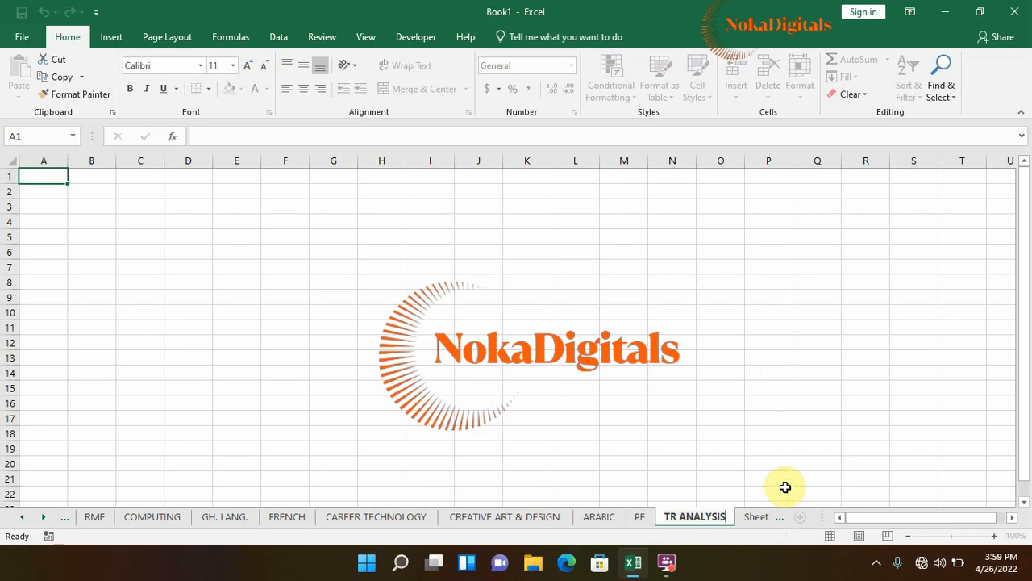
Rename the Sheet20 worksheet as MASTER LIST
right_click(762, 517)
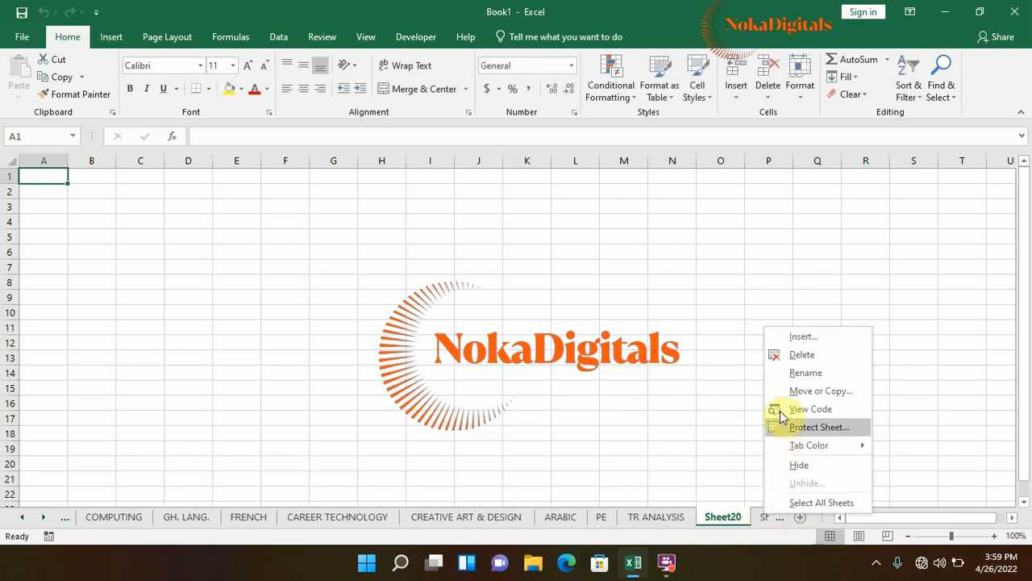
click(799, 371)
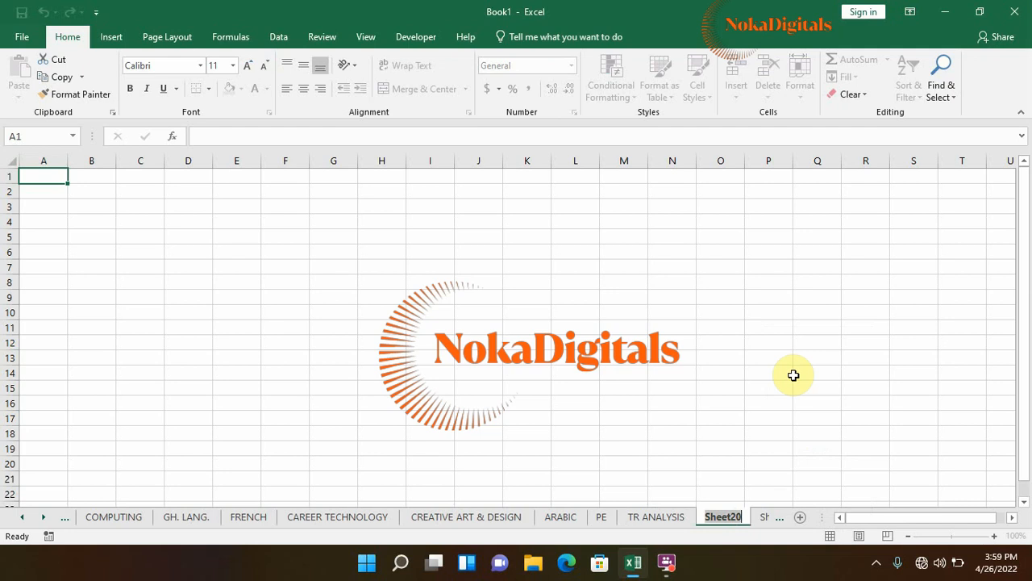
text(MAS)
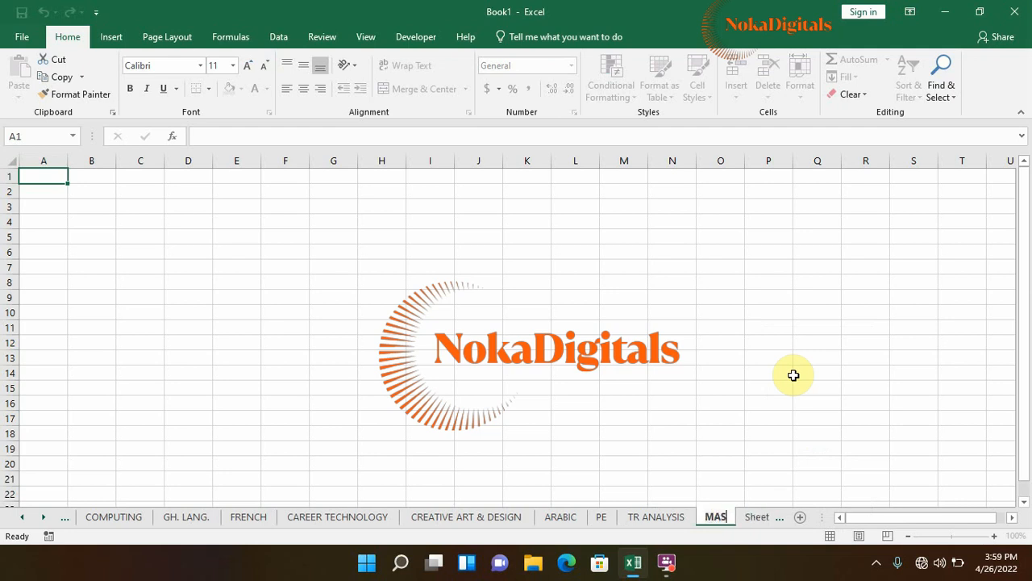
text(TER LIST)
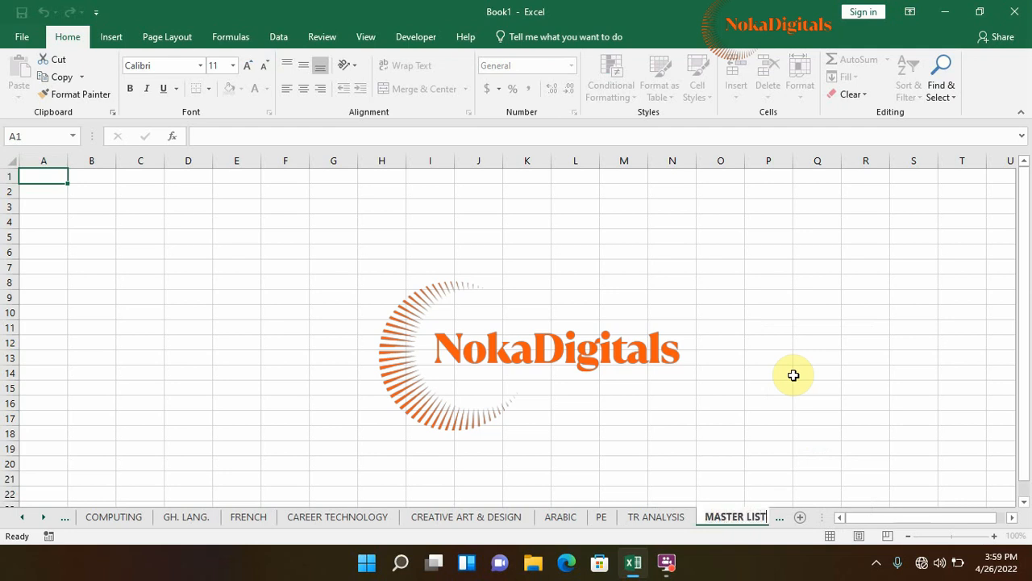
Rename the Sheet21 worksheet as REPORT CARD
click(779, 517)
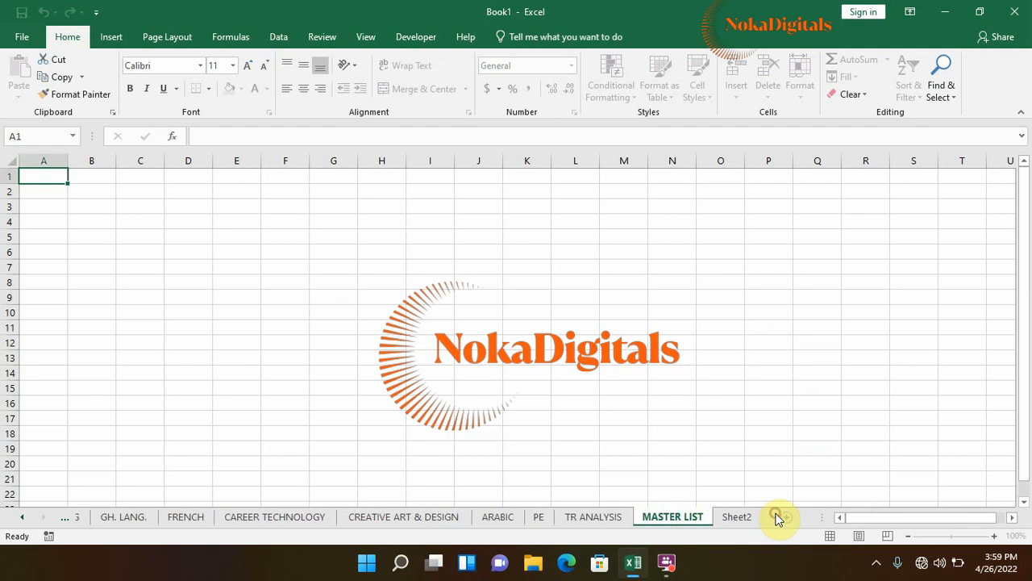
right_click(721, 519)
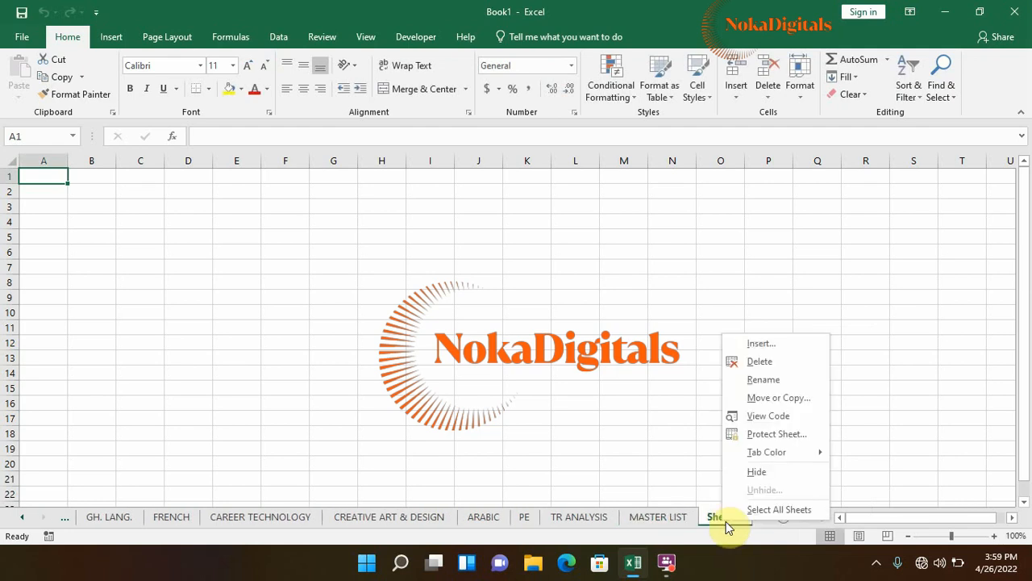
click(763, 380)
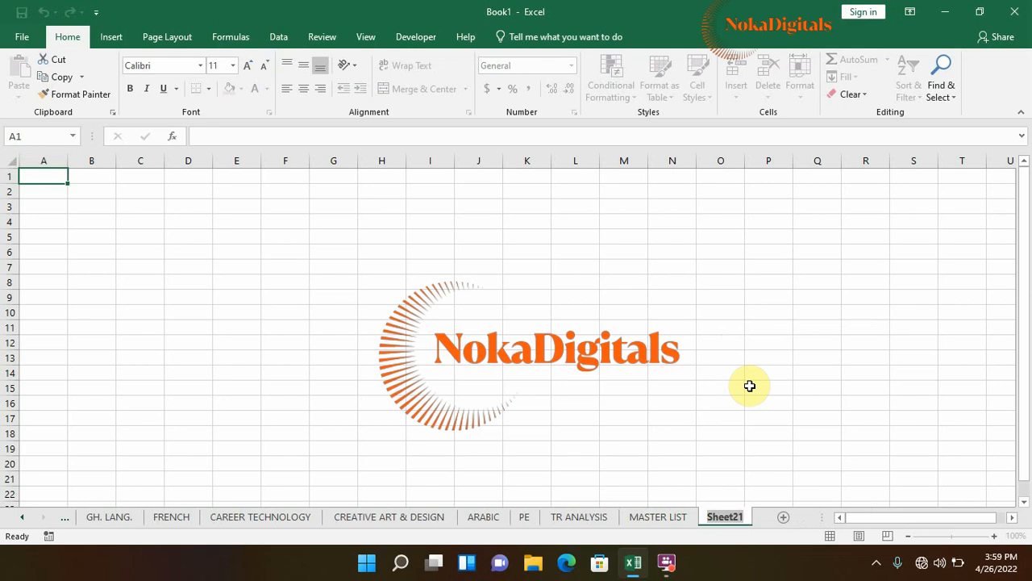
text(REPORT CARD)
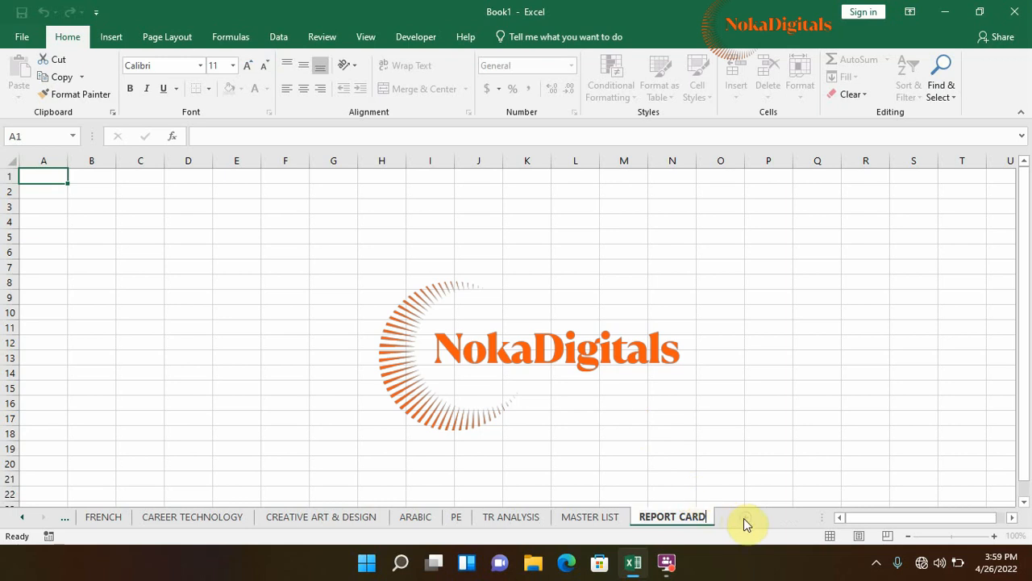
click(676, 479)
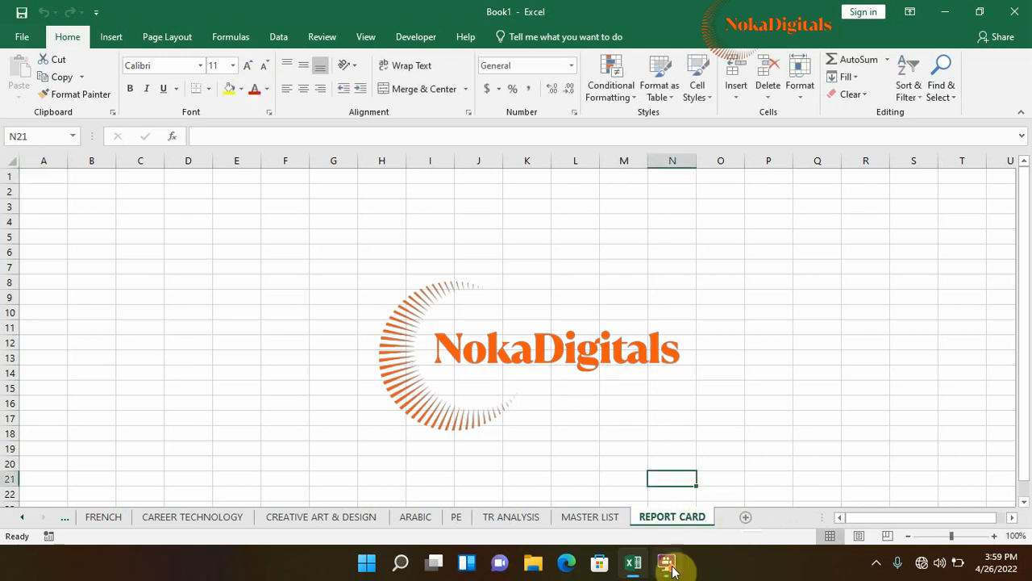
click(667, 563)
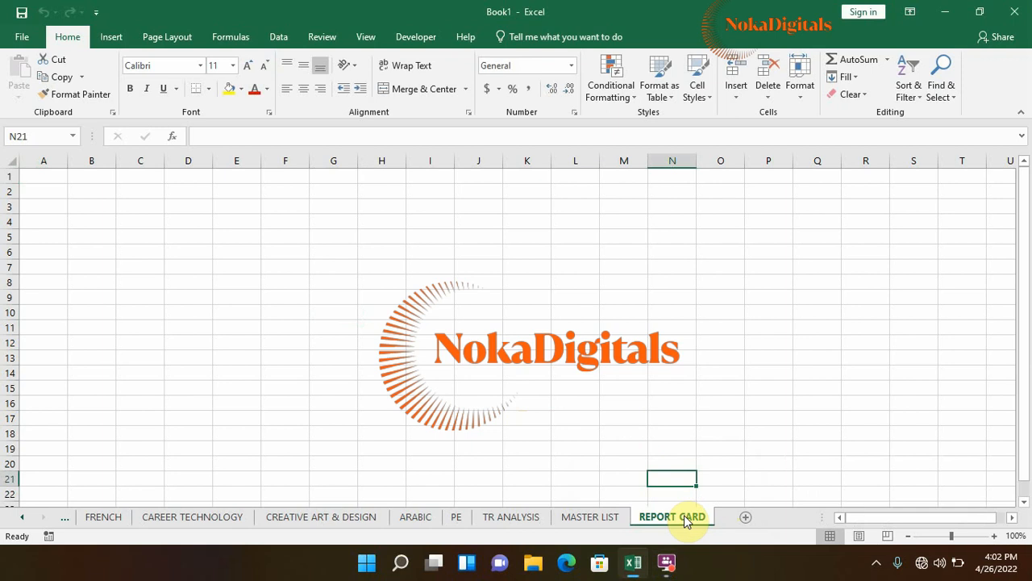
Review the worksheets one by one in reverse order, from MASTER LIST through the subject sheets back to DASHBOARD
click(605, 516)
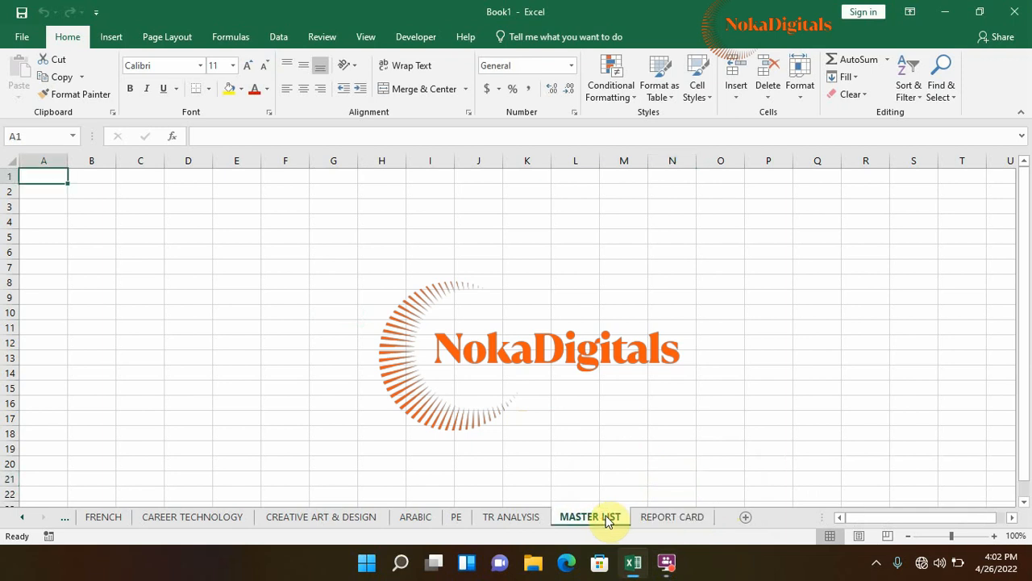
click(508, 519)
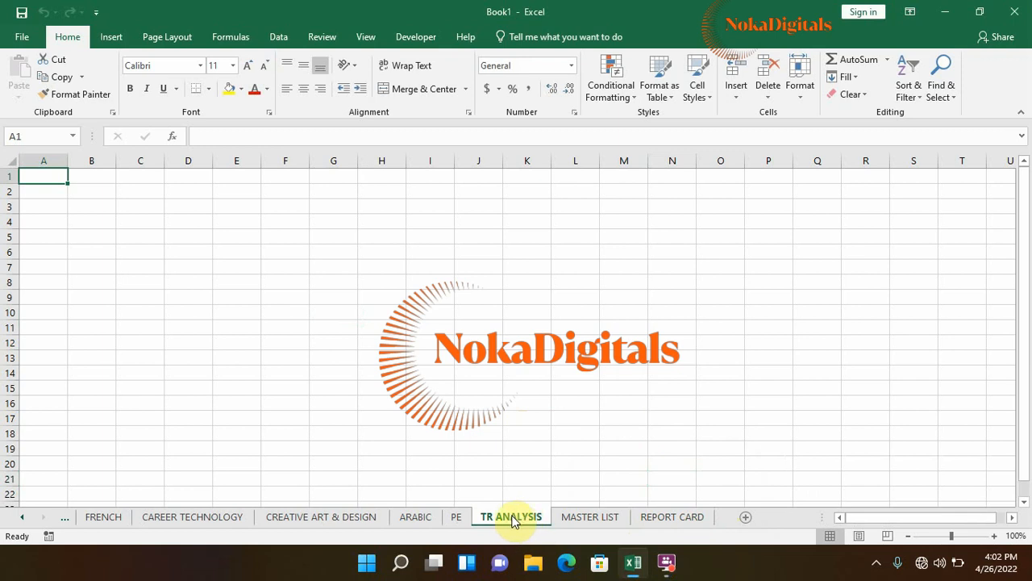
click(457, 516)
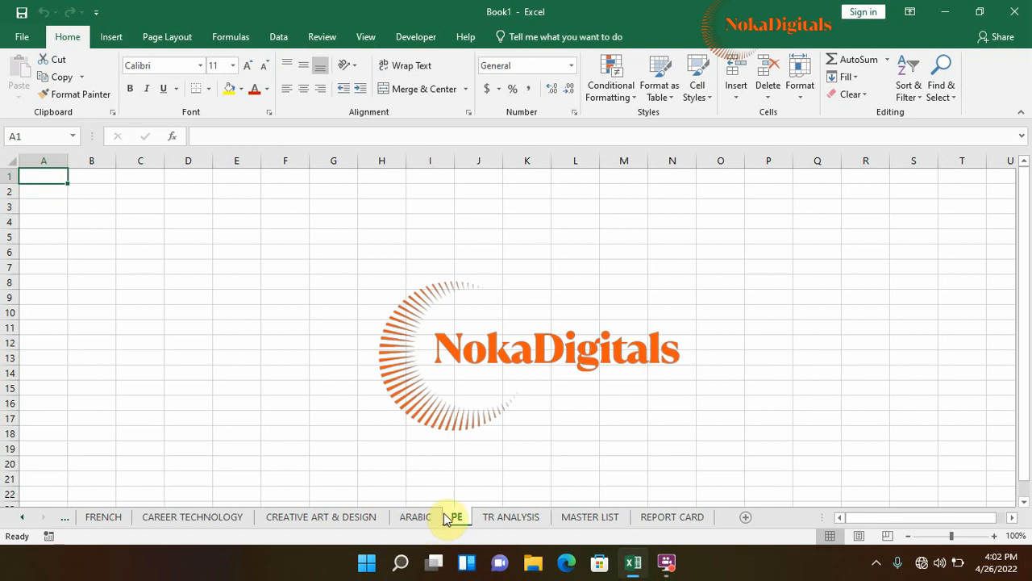
click(419, 519)
click(355, 520)
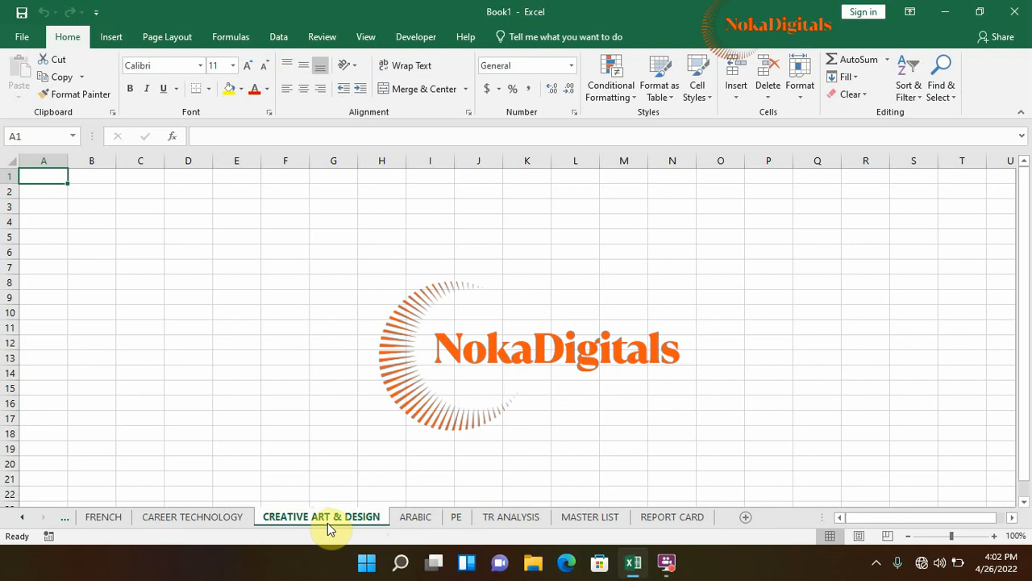
click(206, 517)
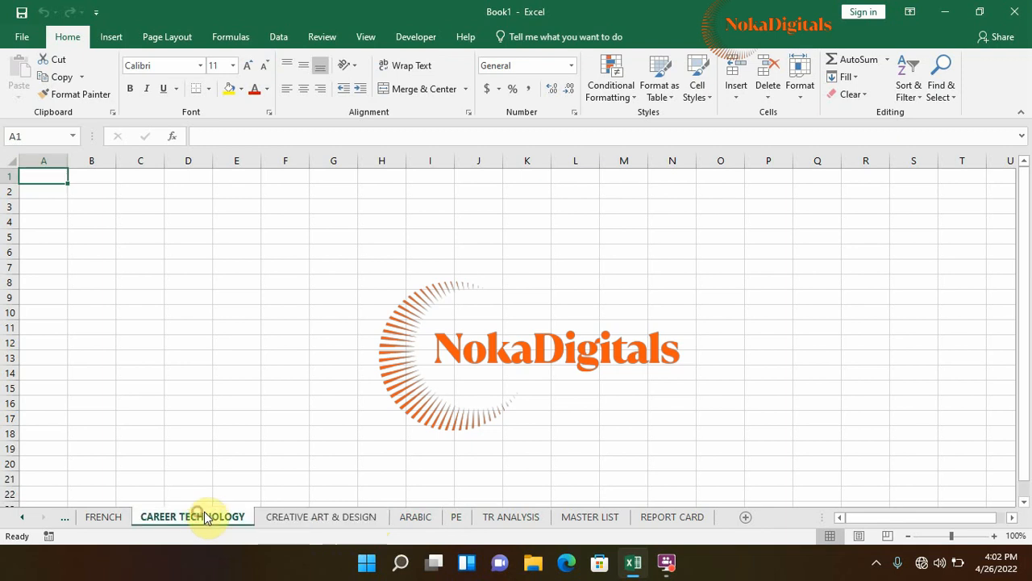
click(97, 522)
click(64, 517)
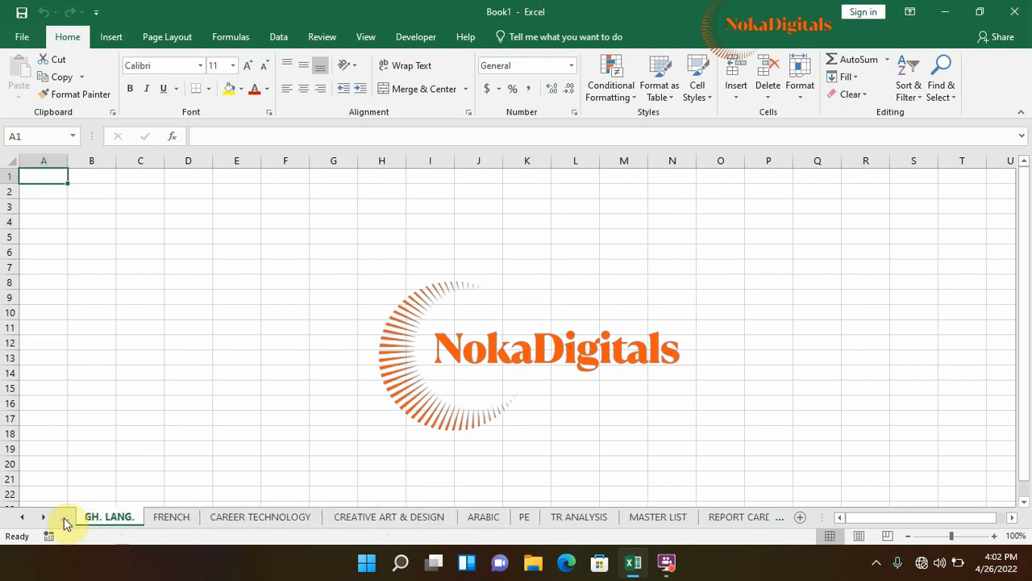
click(63, 517)
click(64, 516)
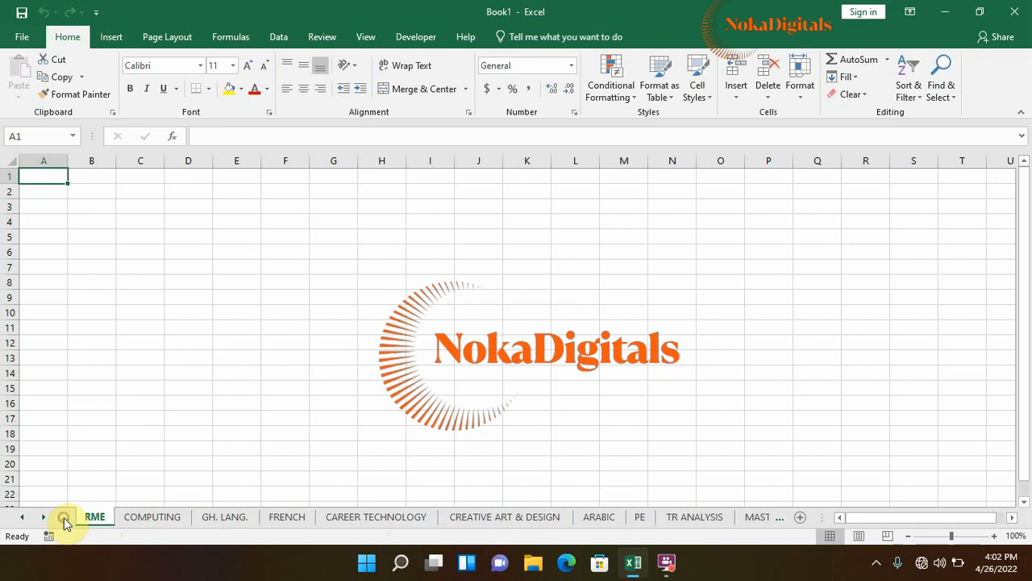
click(64, 517)
click(64, 517)
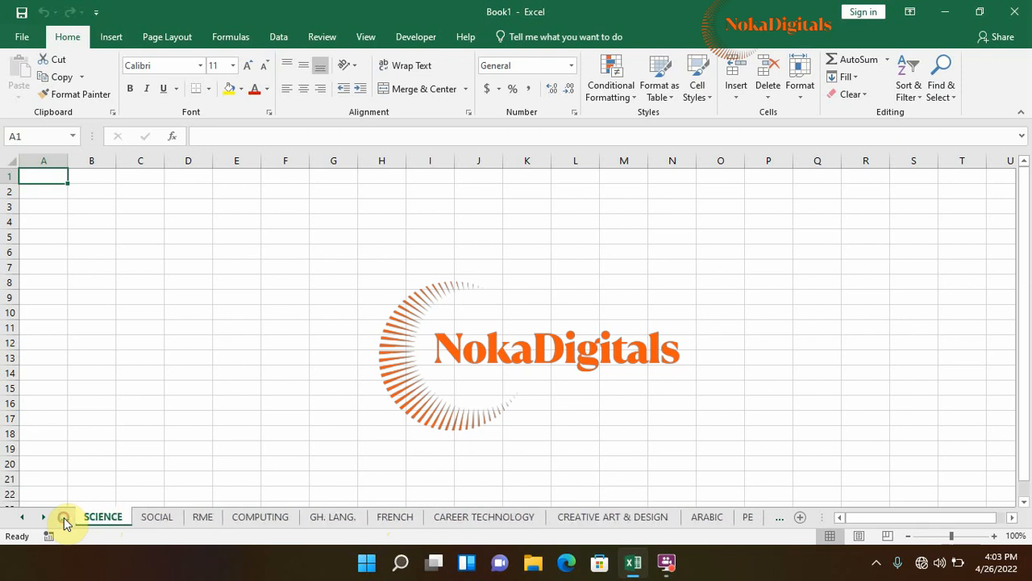
click(64, 517)
click(64, 517)
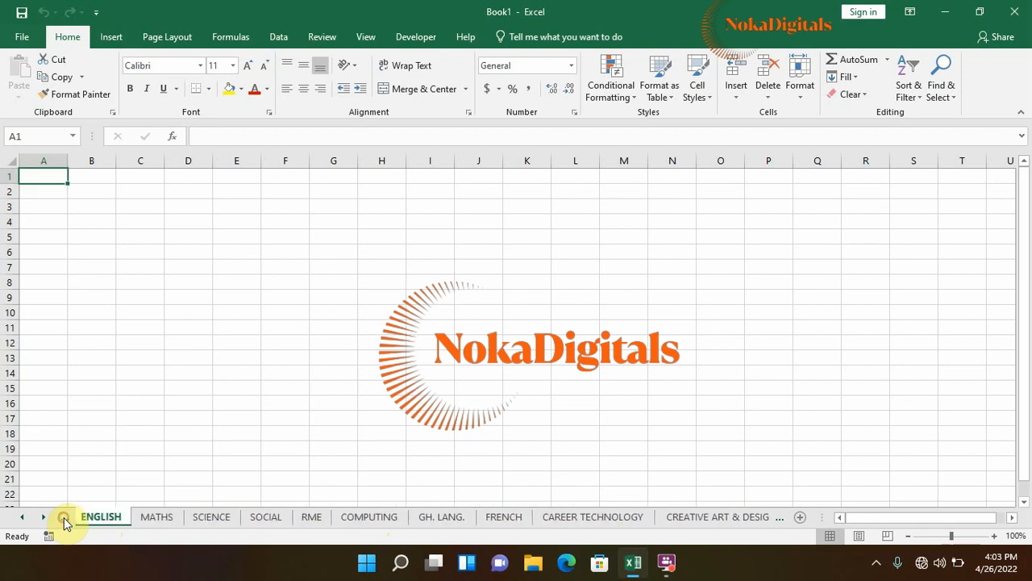
click(63, 517)
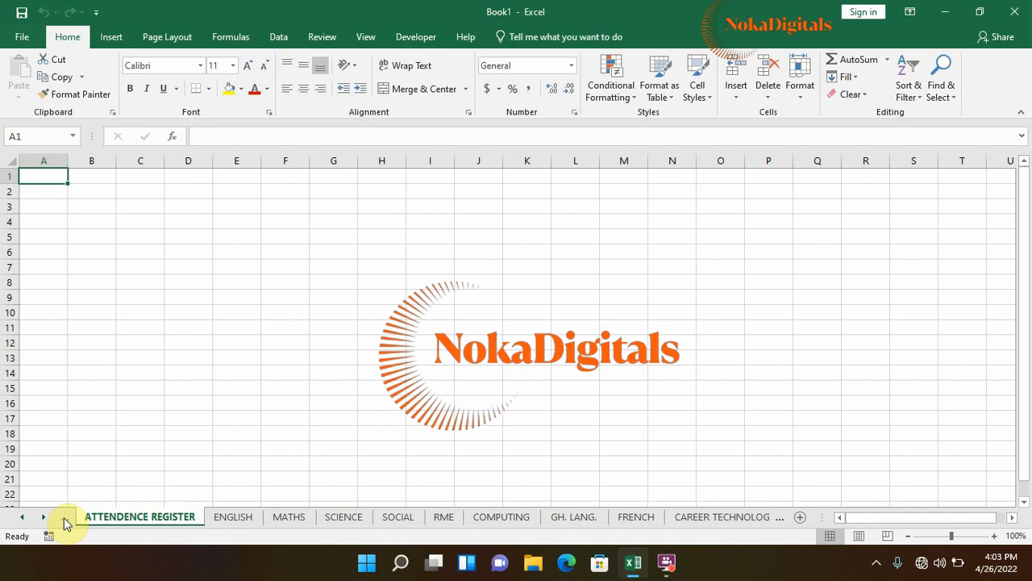
click(64, 517)
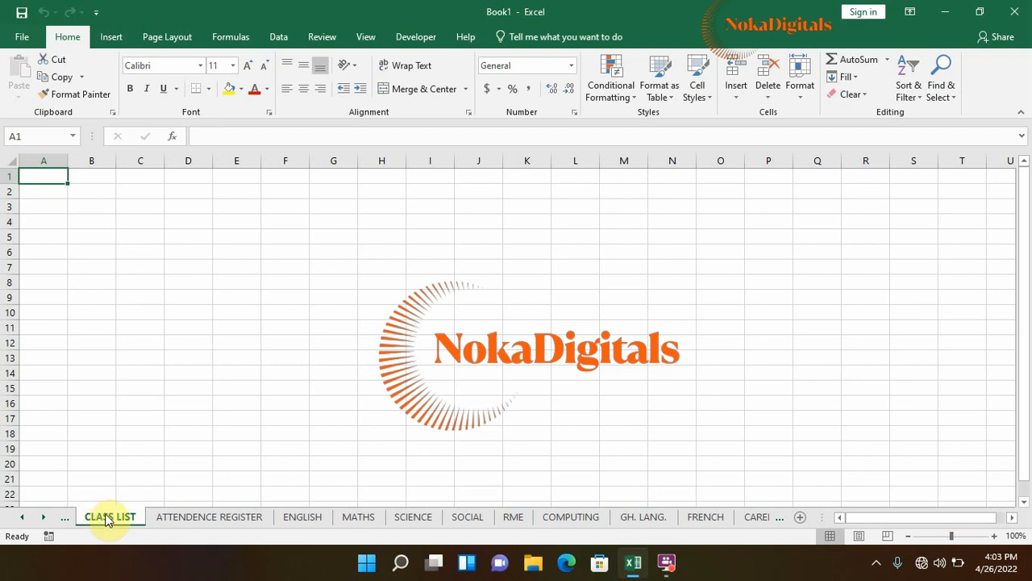
click(64, 517)
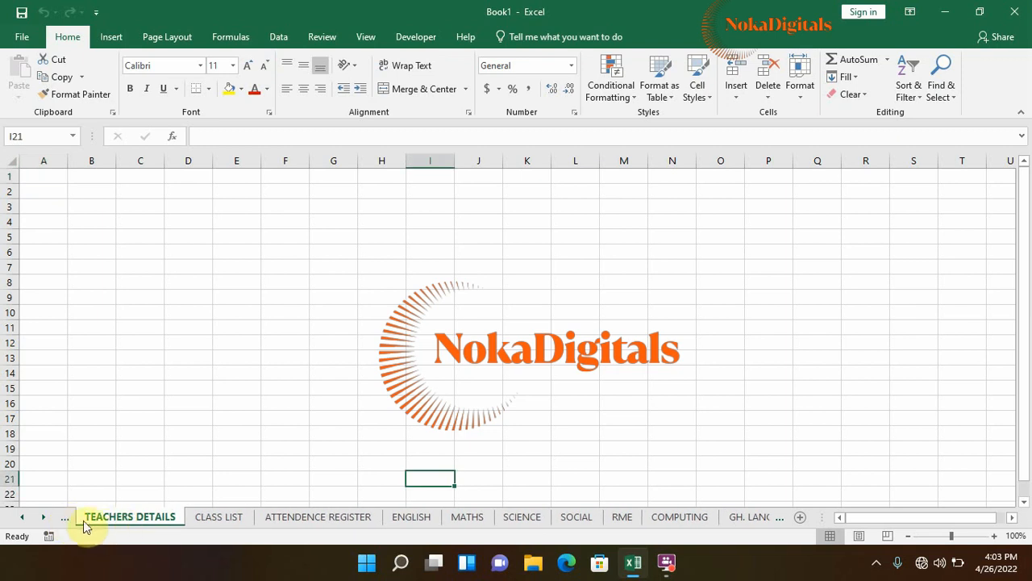
click(64, 517)
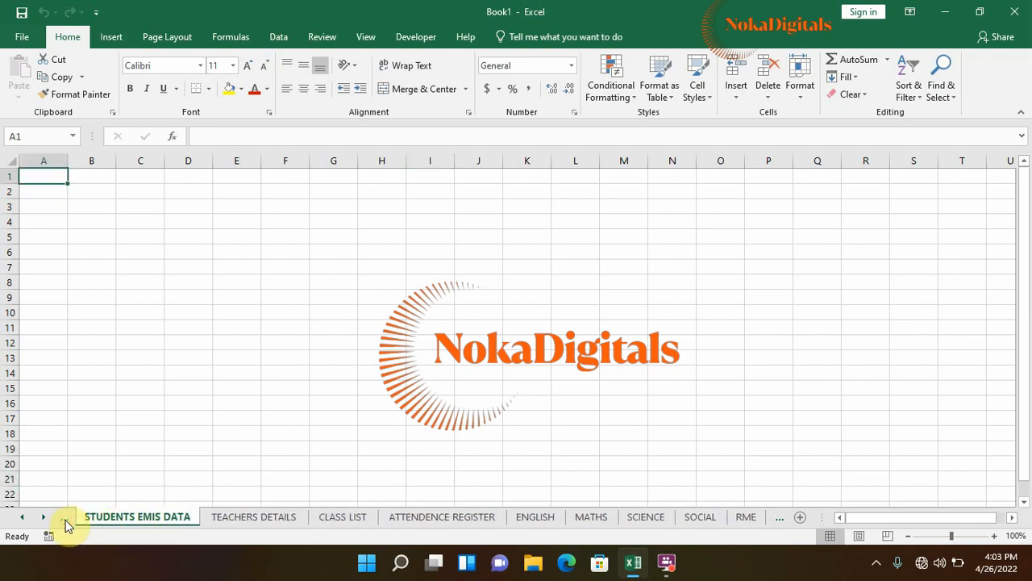
click(64, 519)
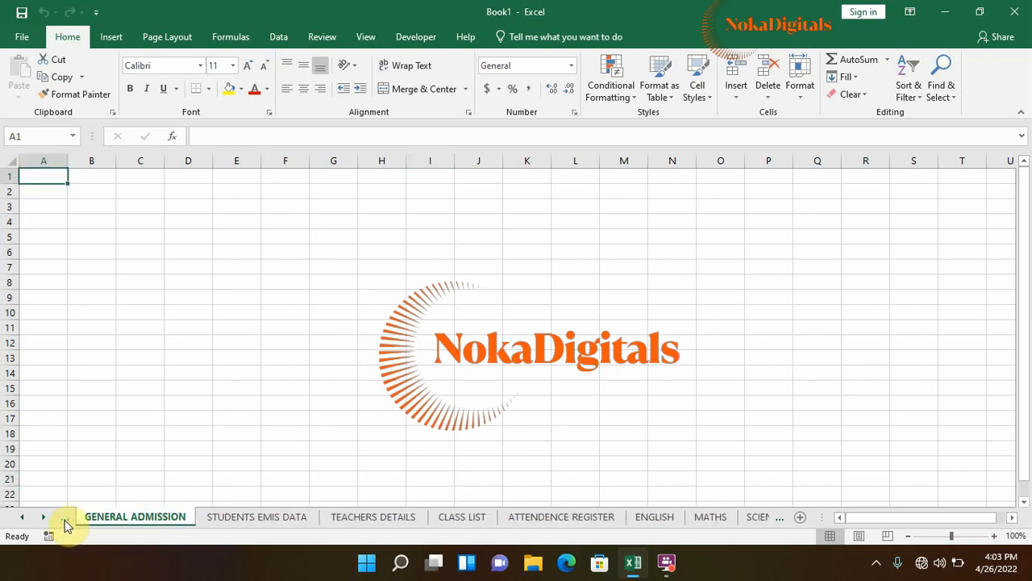
click(65, 520)
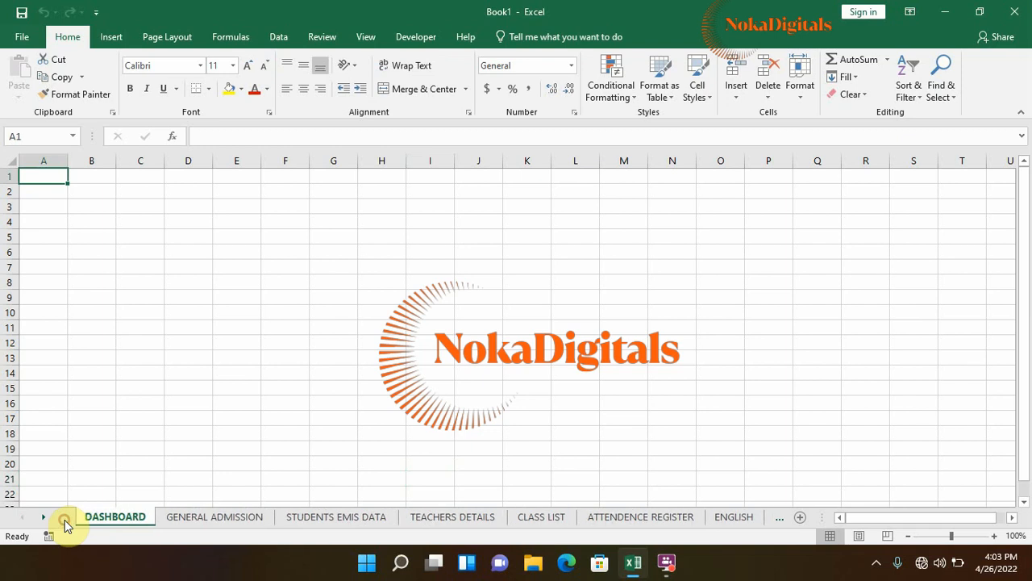
On the GENERAL ADMISSION worksheet, enter the headings S/N, NAME, CLASS, GENDER and DATE OF BIRTH in cells A1 to E1
click(192, 518)
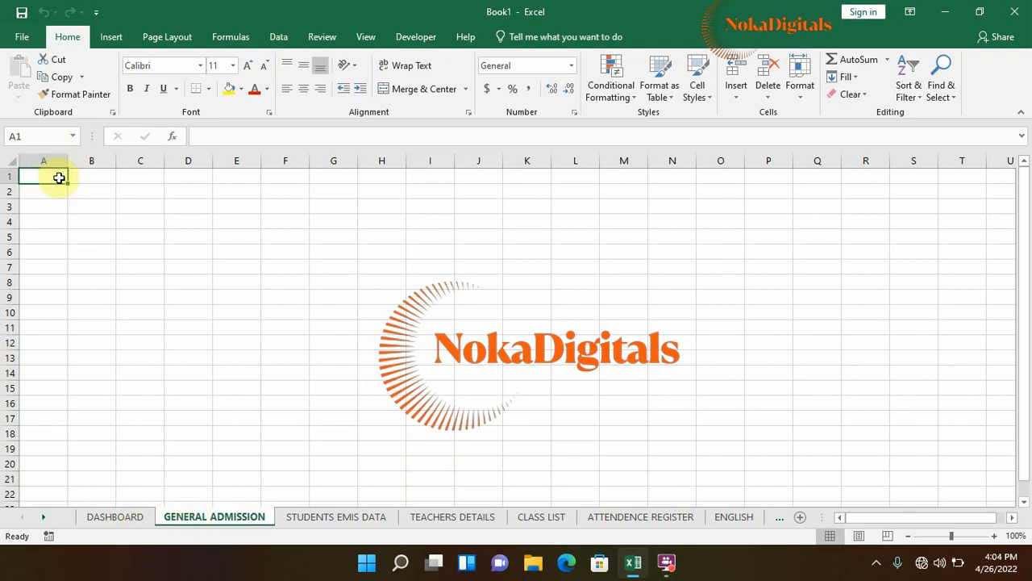
text(S/N)
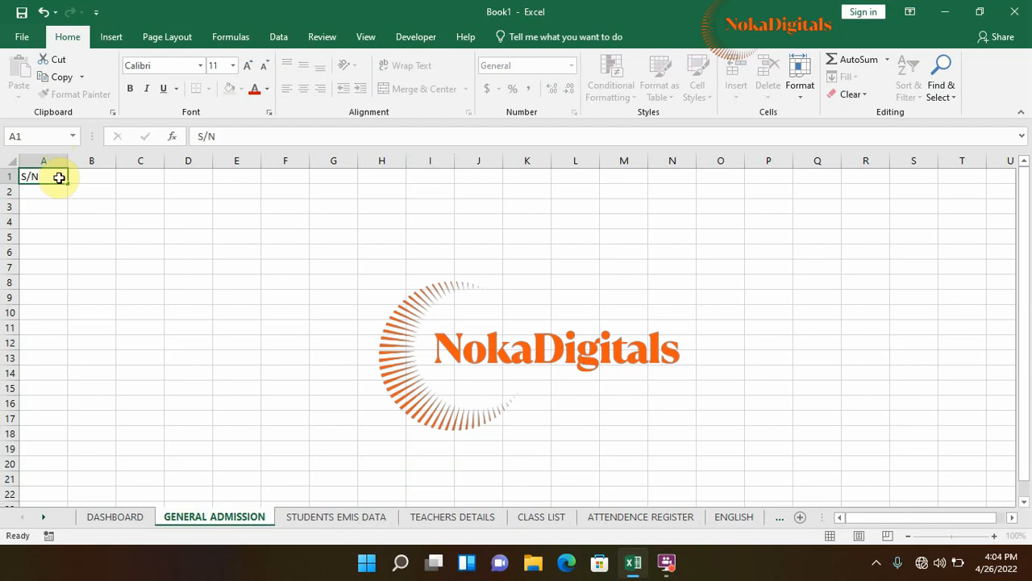
key(Tab)
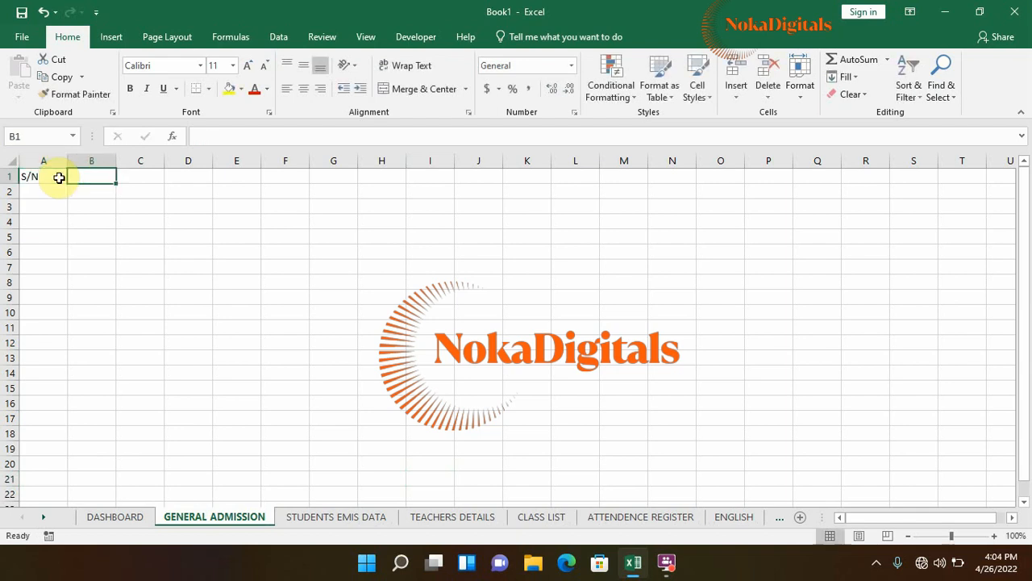
text(NAME)
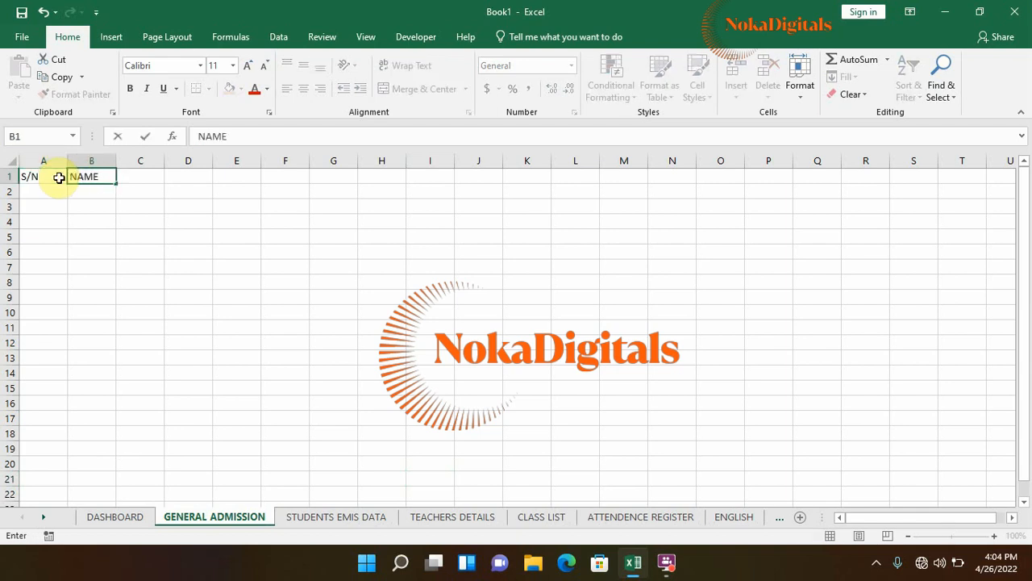
key(Tab)
text(CLASS)
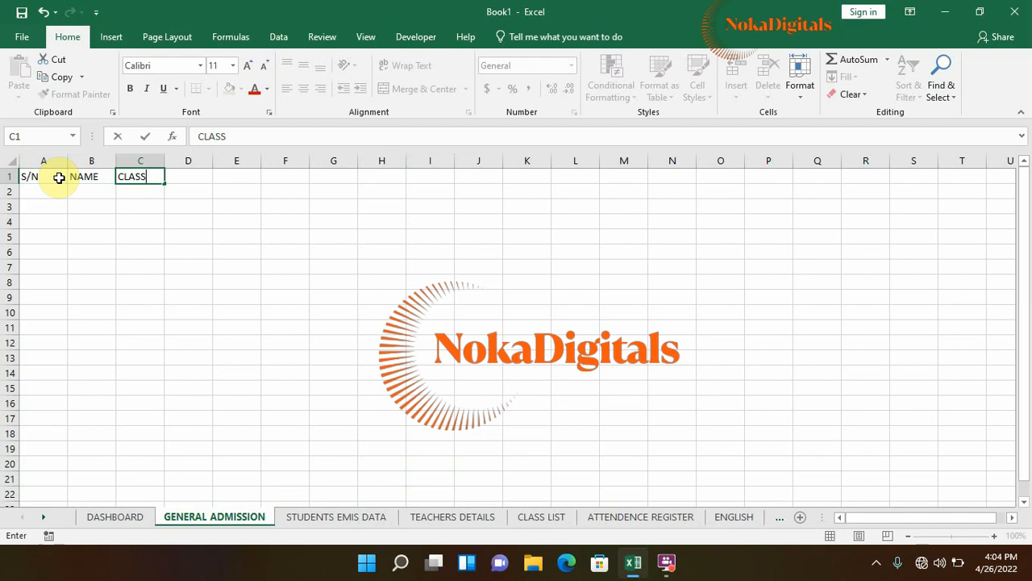
key(Tab)
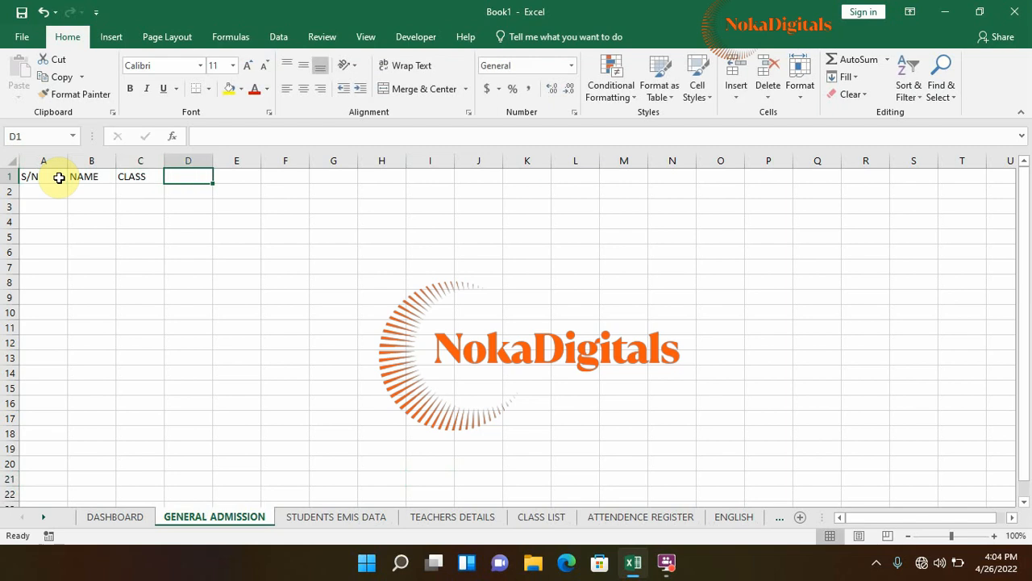
text(GENDER)
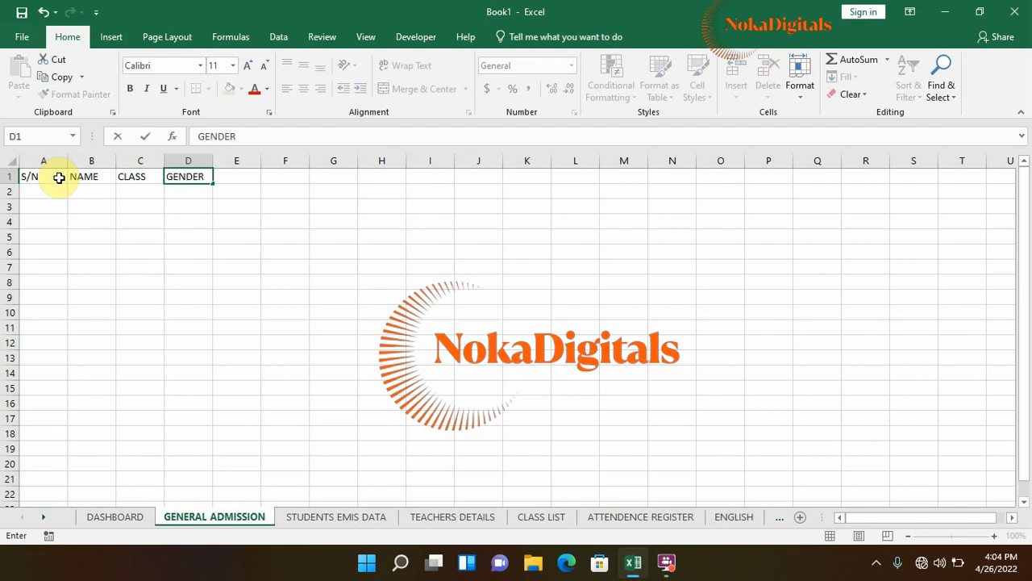
key(Tab)
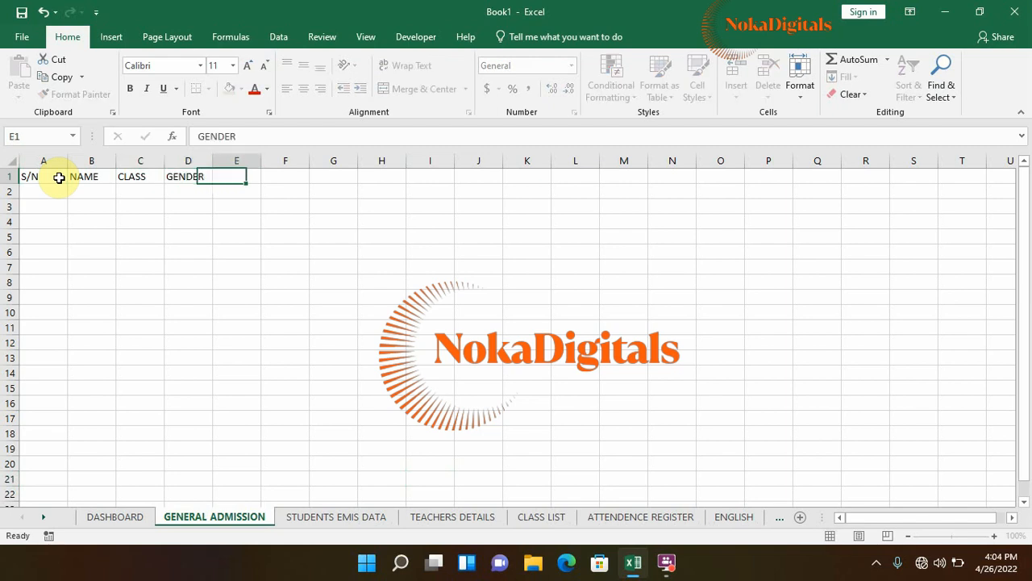
text(DAT)
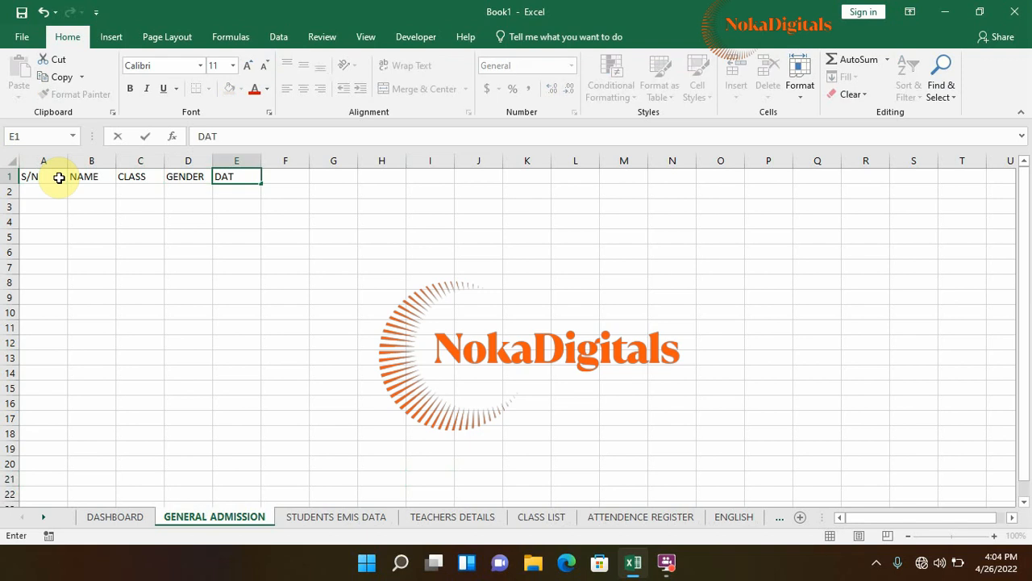
text(E OF BIRTH)
key(Tab)
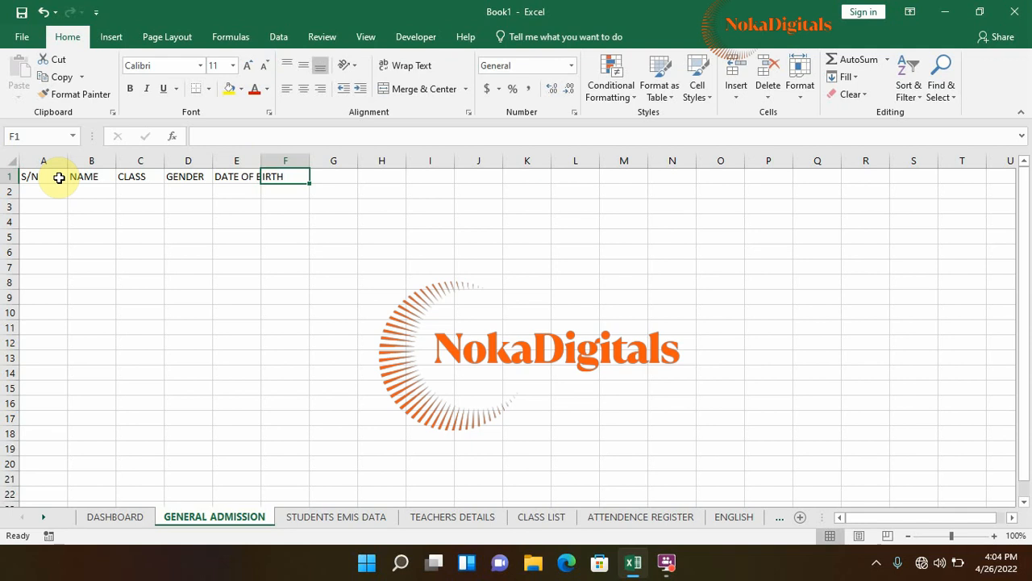
Enter the headings DATE OF ADMISSION in cell F1 and PARENT/GUARDIAN in cell G1
text(DATE)
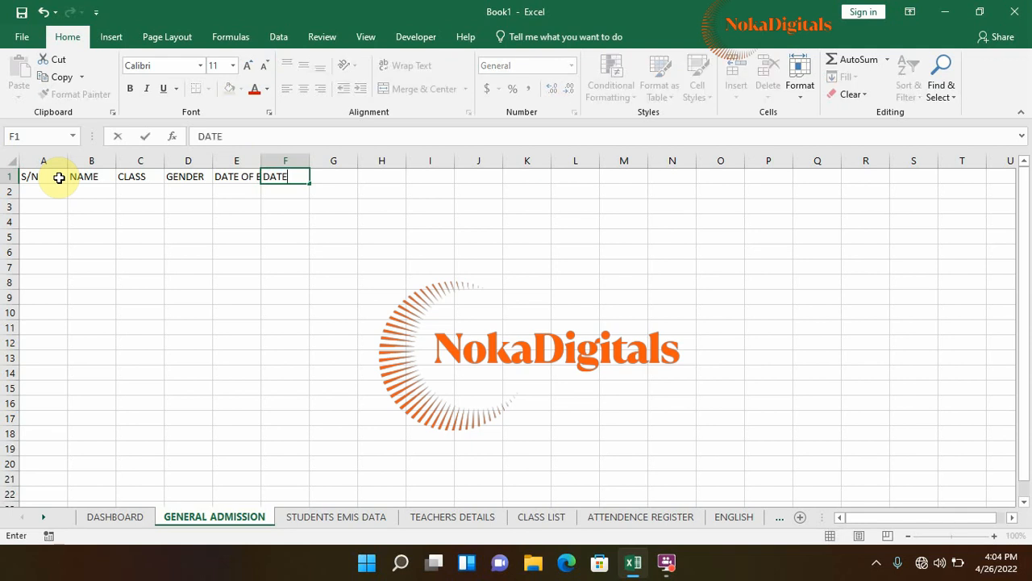
text( OF ADMI)
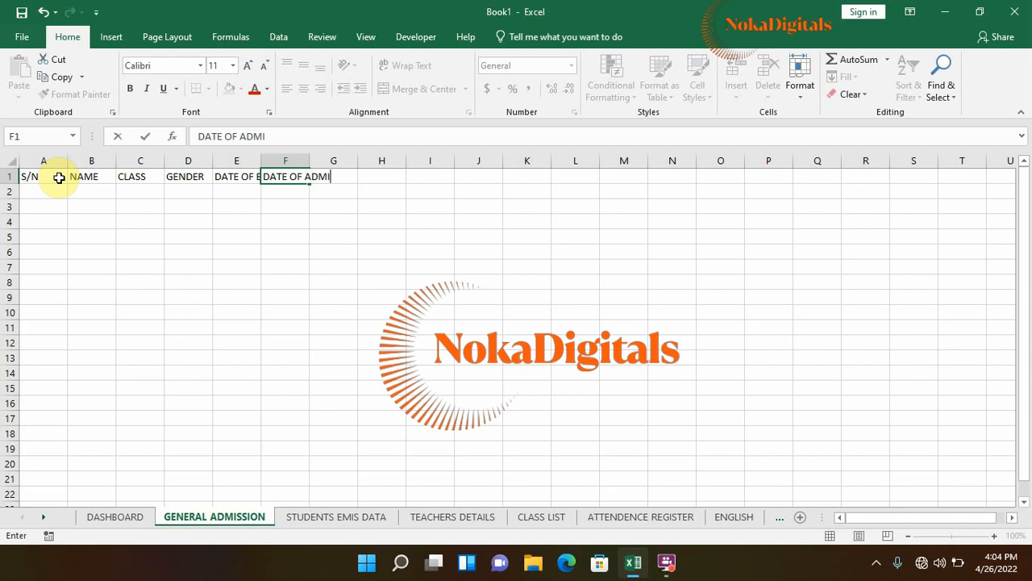
text(SSION)
key(Tab)
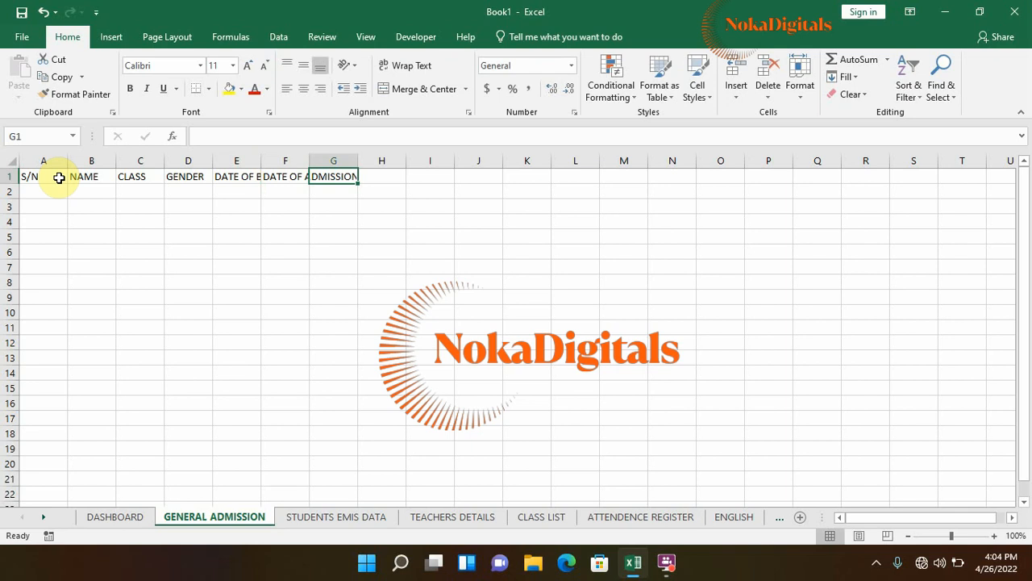
text(PARENT)
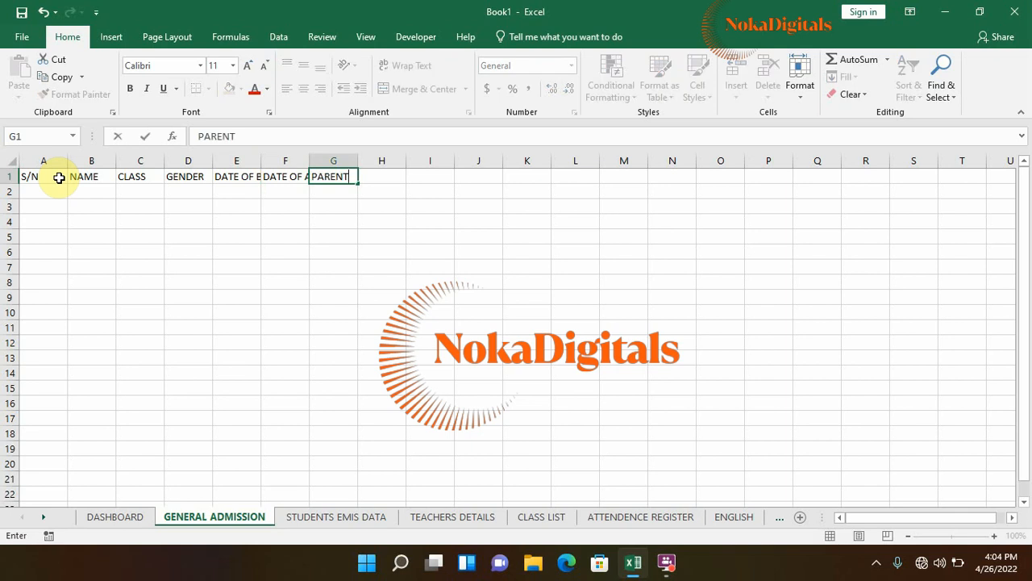
text(/GUARDIAN)
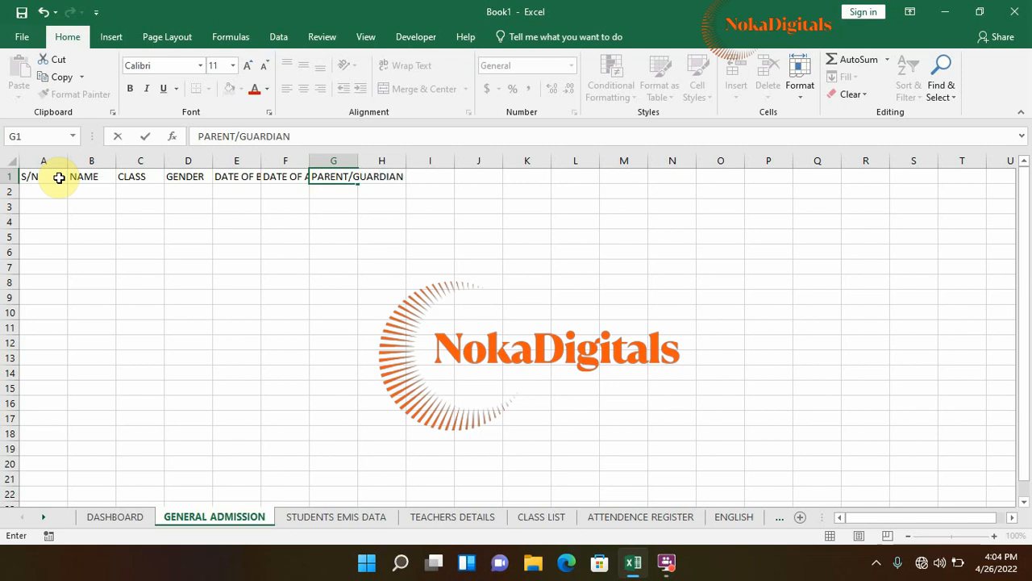
key(Tab)
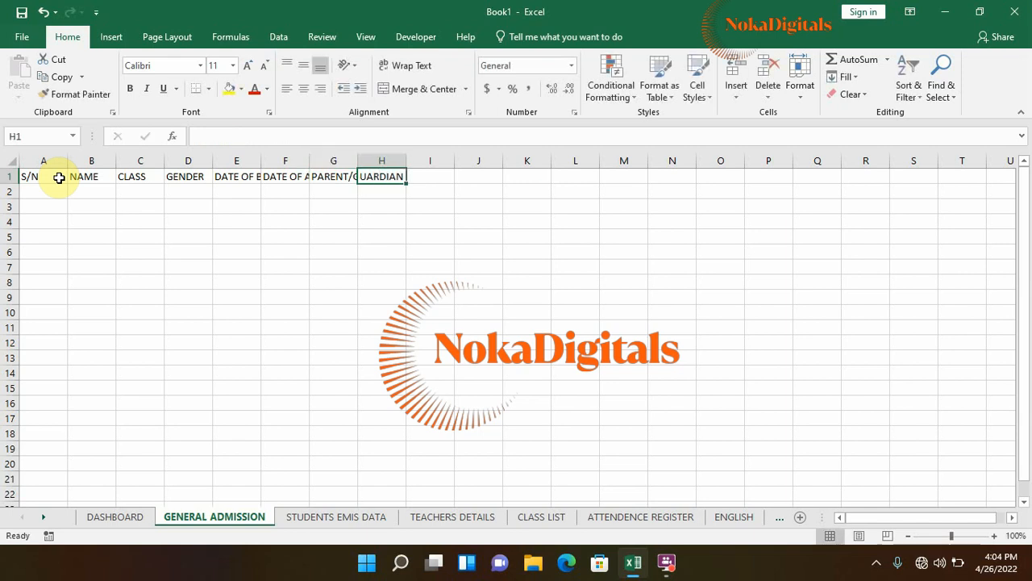
Enter the headings CONTACT, ADDRESS and PHOTO PATH in cells H1 to J1
text(CONTACT)
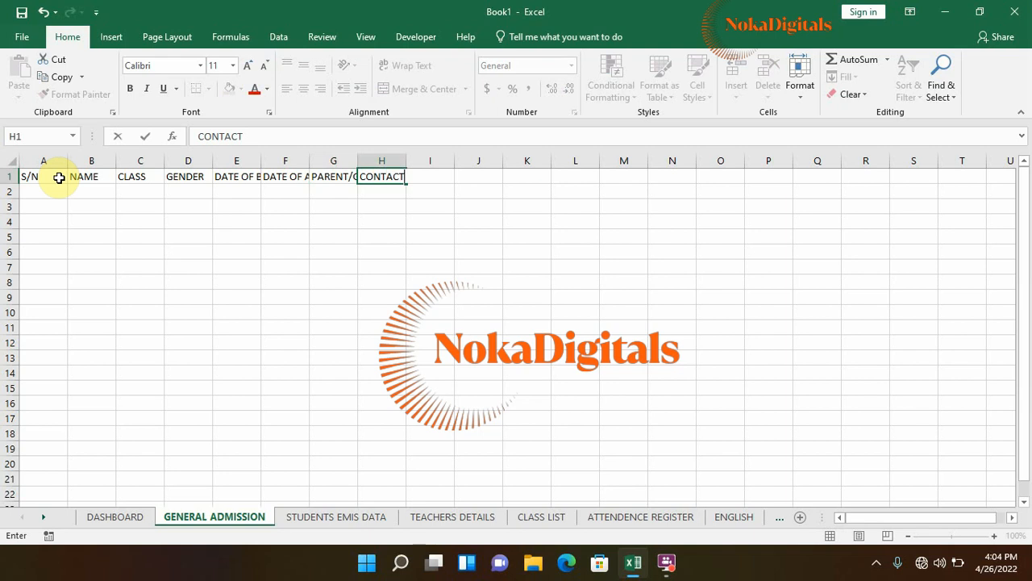
key(Tab)
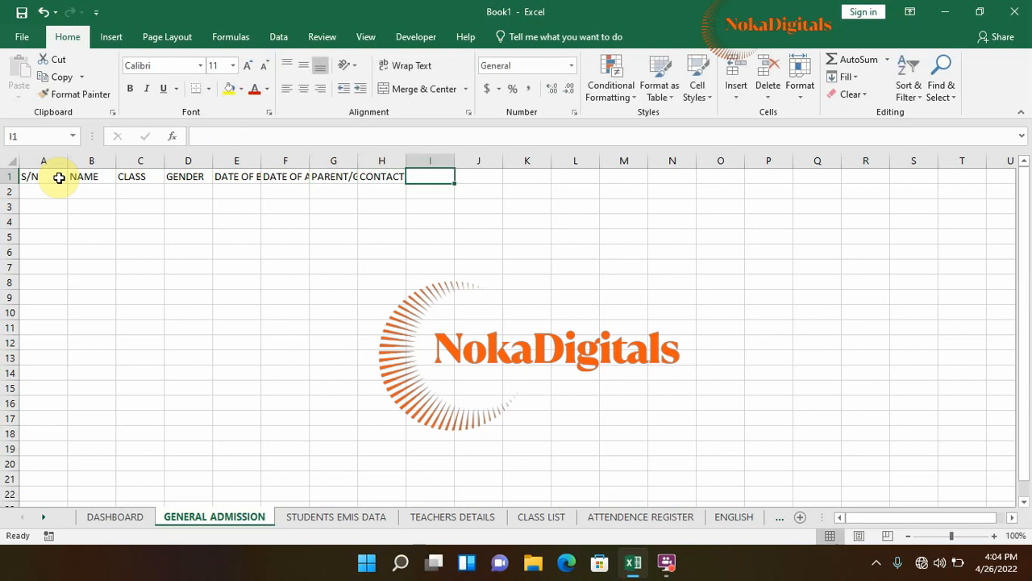
text(ADDR)
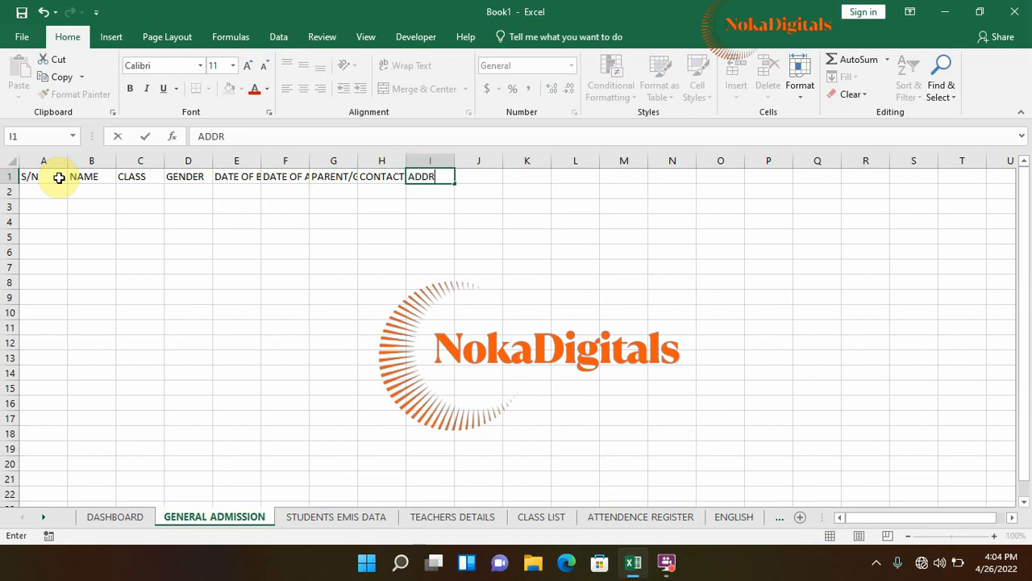
text(ESS)
key(Tab)
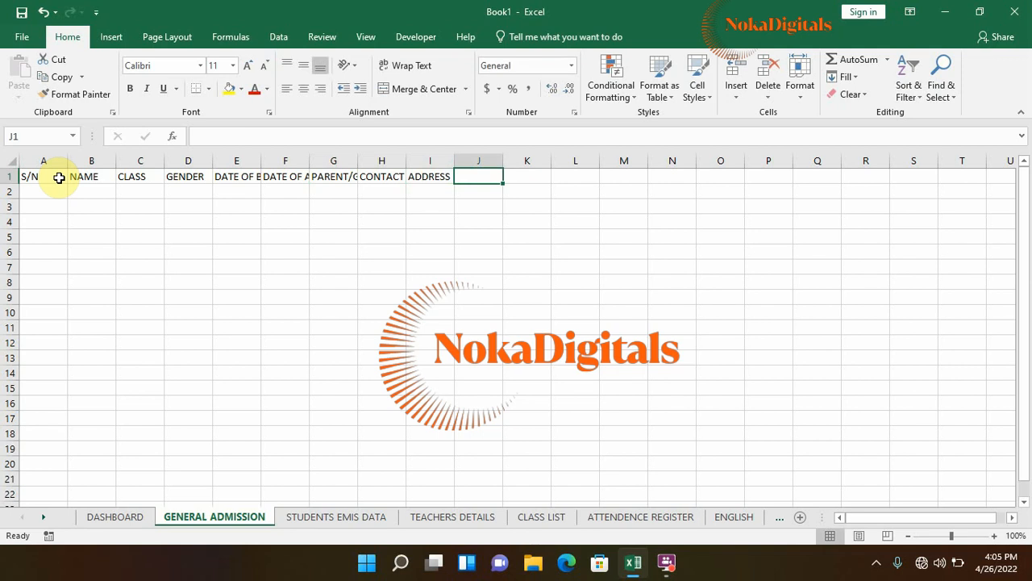
text(PHOT)
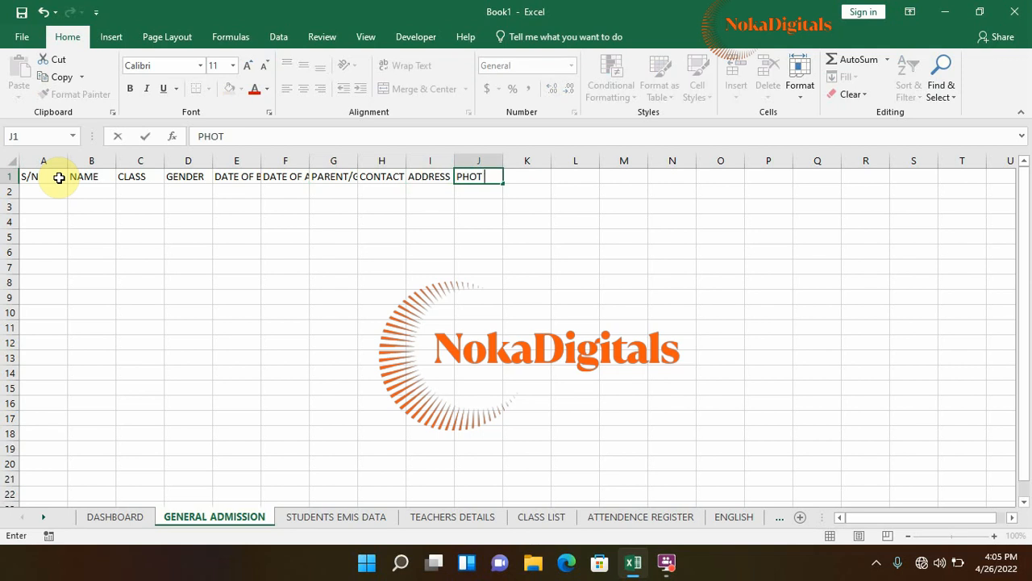
text(O PATH)
key(Tab)
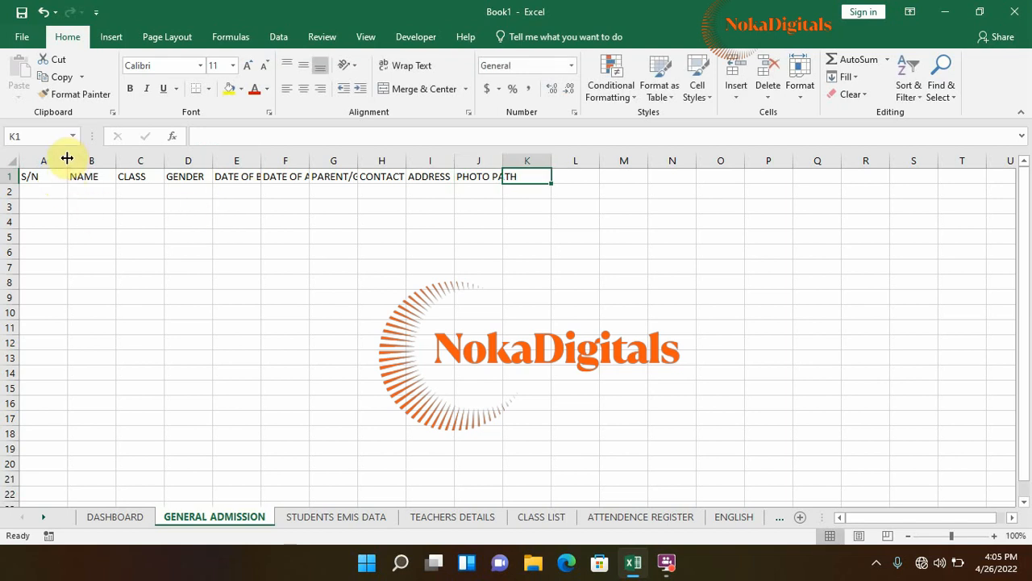
Adjust the widths of columns A to C and change the heading in cell C1 to CLASS/FORM
drag(67, 158, 219, 157)
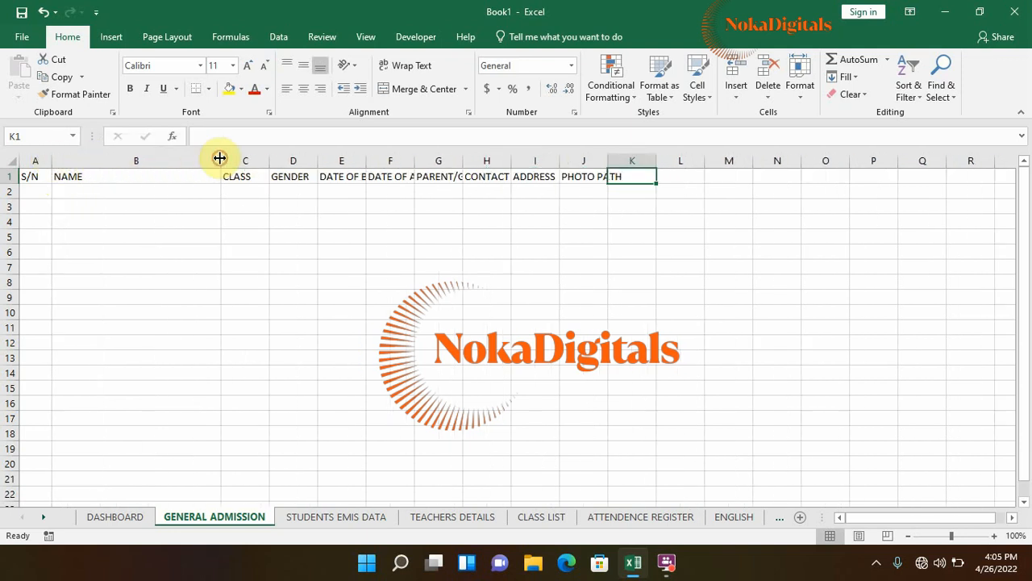
drag(269, 161, 282, 161)
click(260, 176)
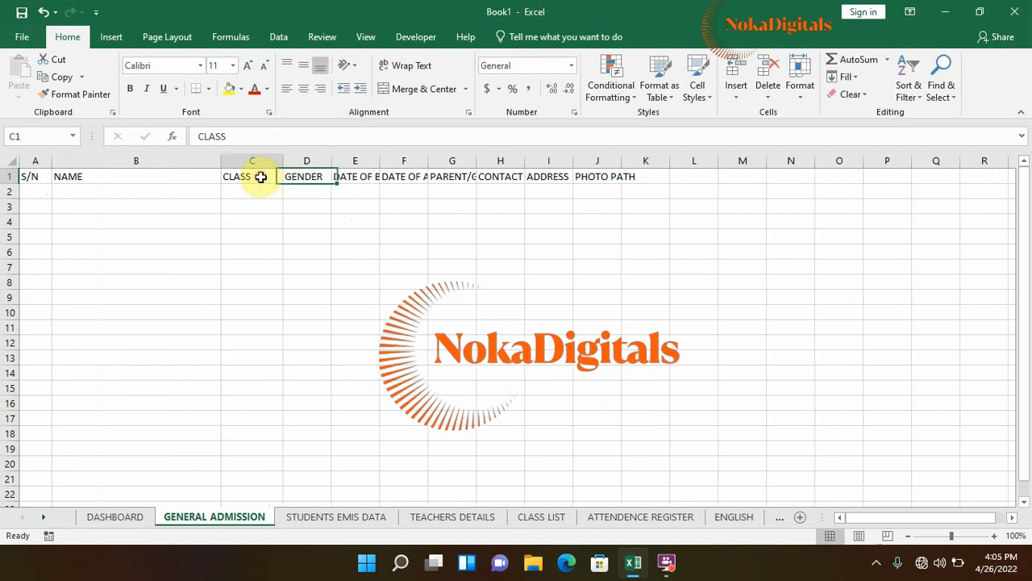
click(235, 135)
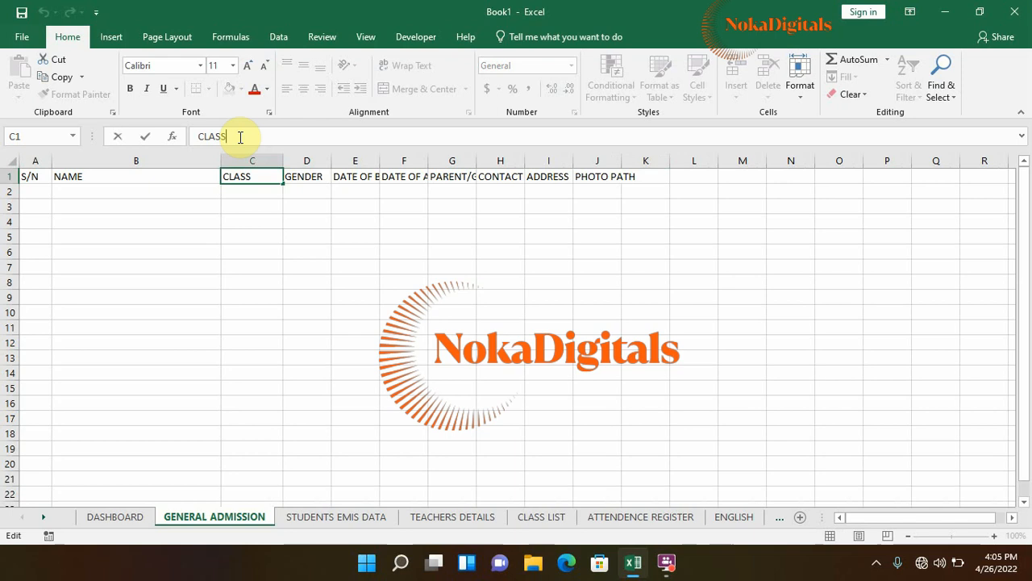
text(/FORM)
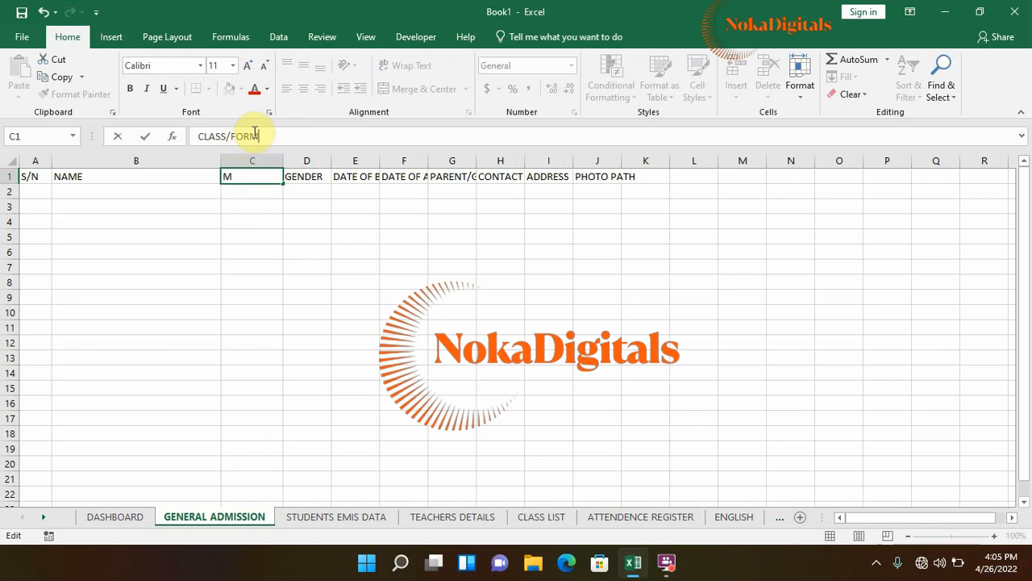
key(Tab)
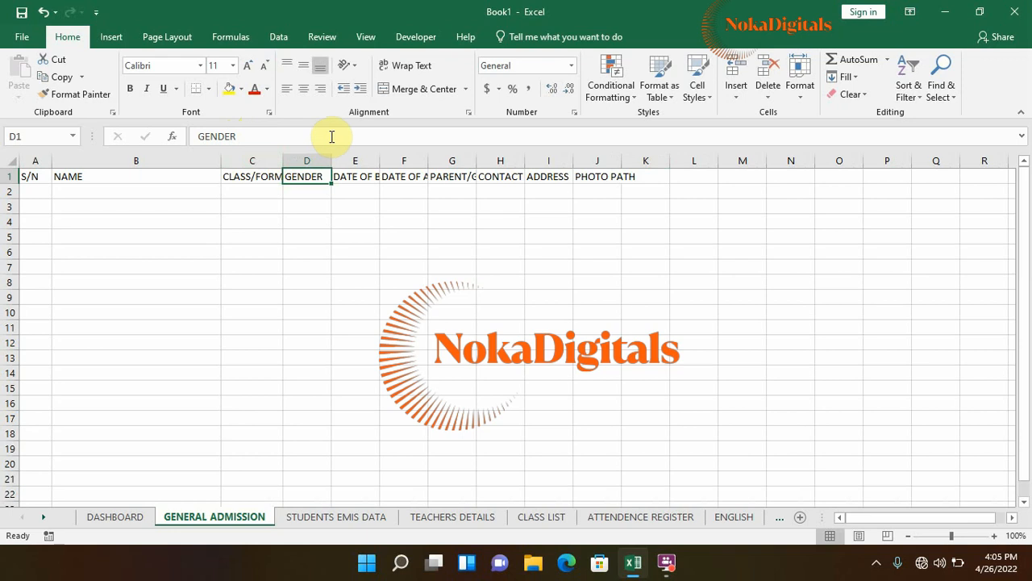
Widen columns C to J so every heading from CLASS/FORM to PHOTO PATH fits inside its own column
drag(331, 154, 458, 146)
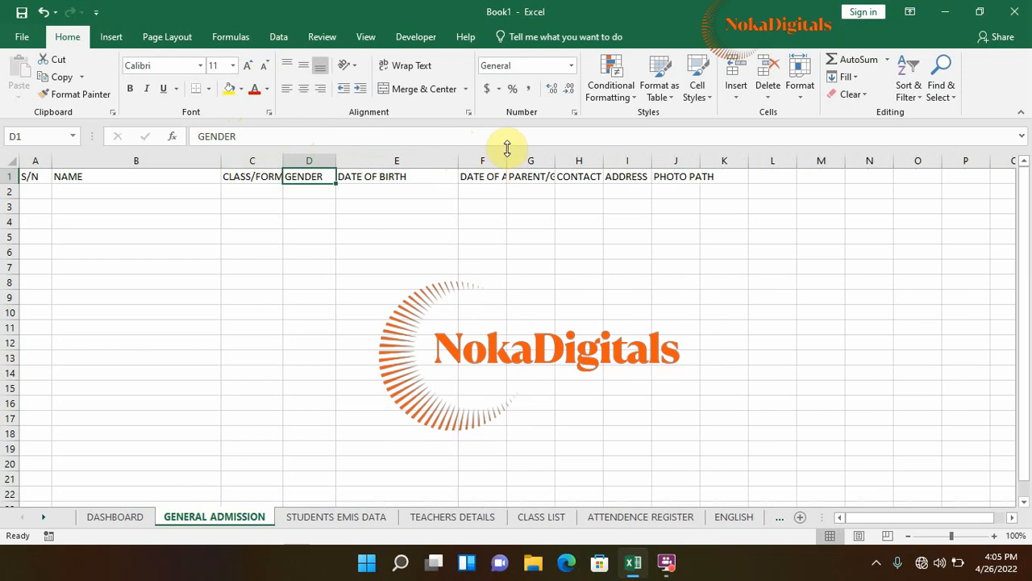
drag(507, 151, 687, 154)
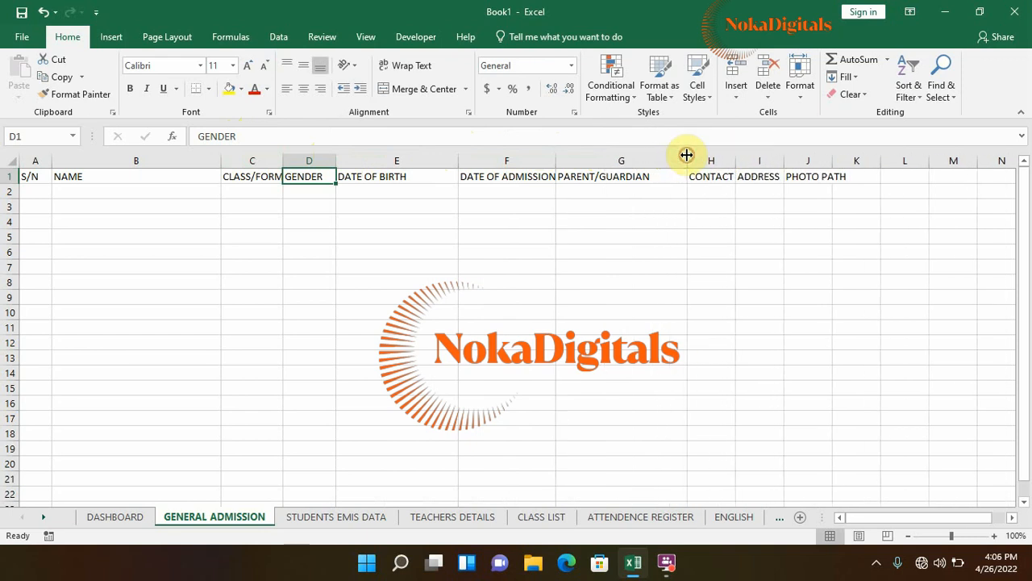
drag(736, 156, 977, 153)
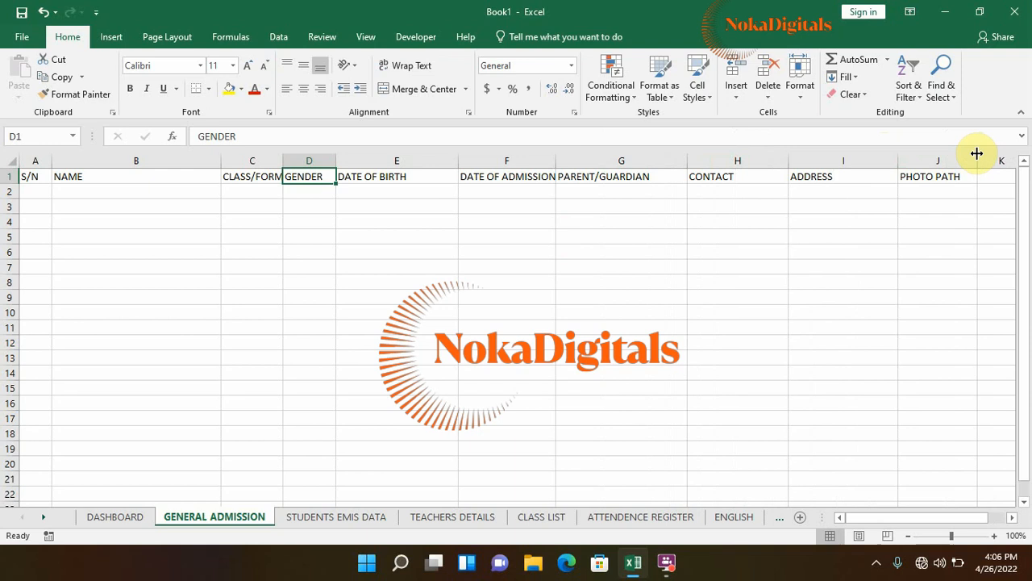
drag(979, 157, 1007, 150)
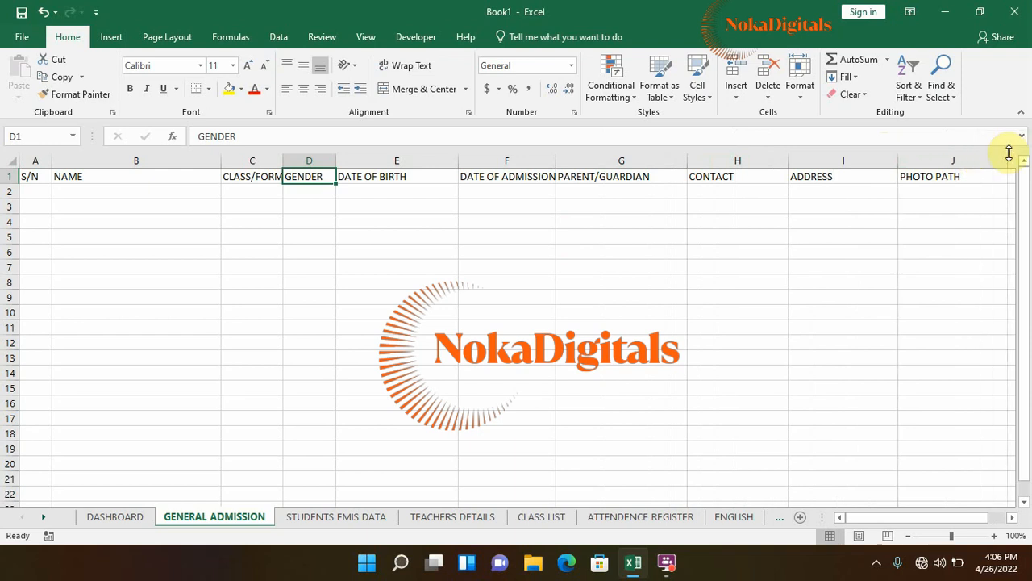
mouse_move(787, 159)
mouse_down()
mouse_move(806, 158)
mouse_move(803, 166)
mouse_up()
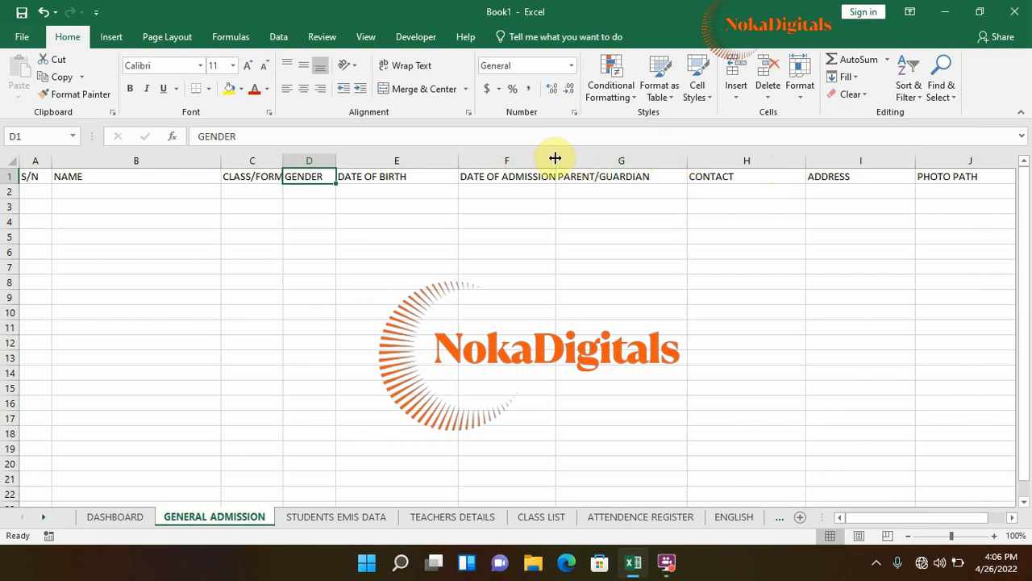
drag(555, 157, 576, 159)
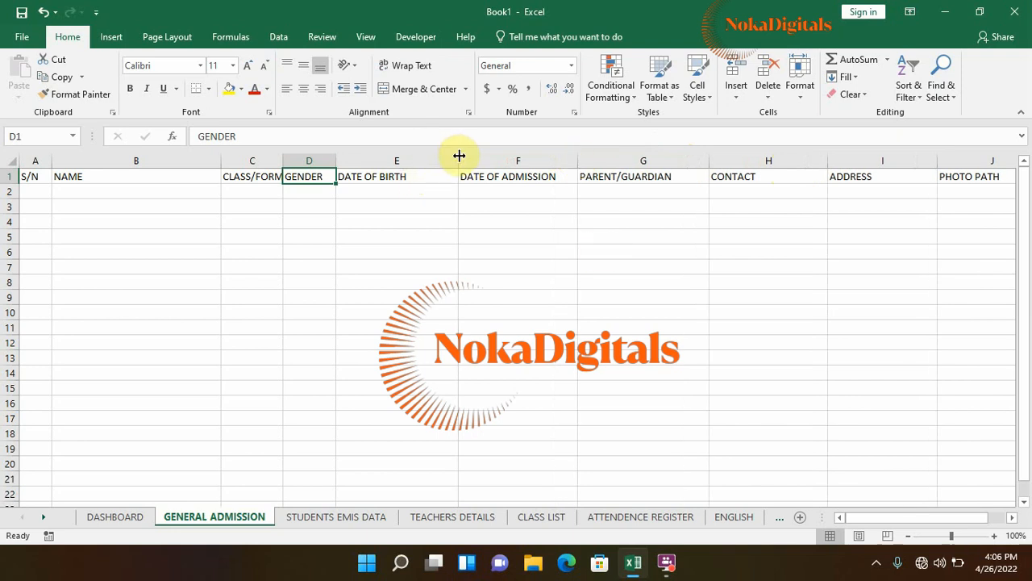
drag(457, 157, 466, 158)
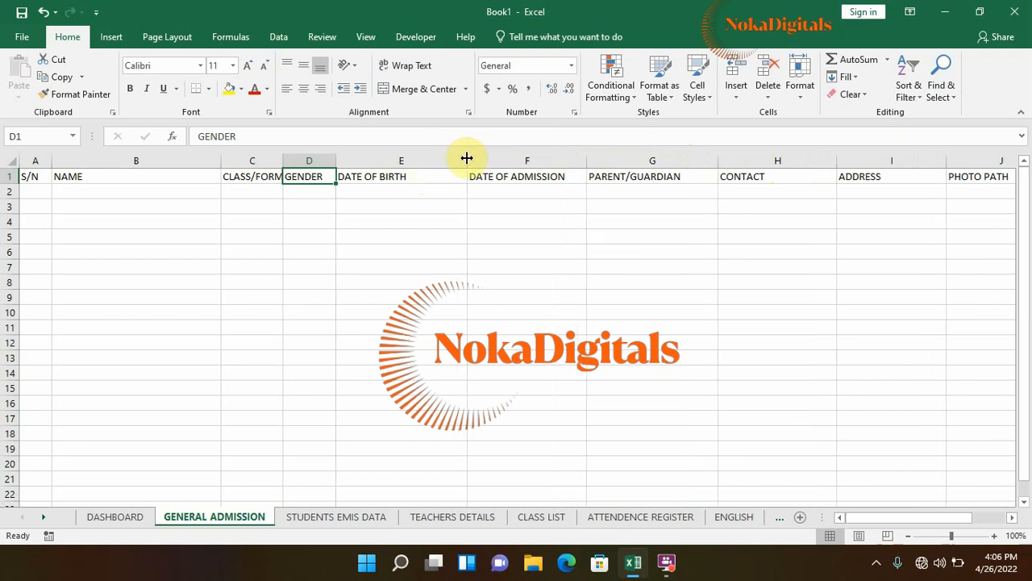
mouse_move(336, 161)
mouse_down()
mouse_move(282, 158)
mouse_move(346, 161)
mouse_up()
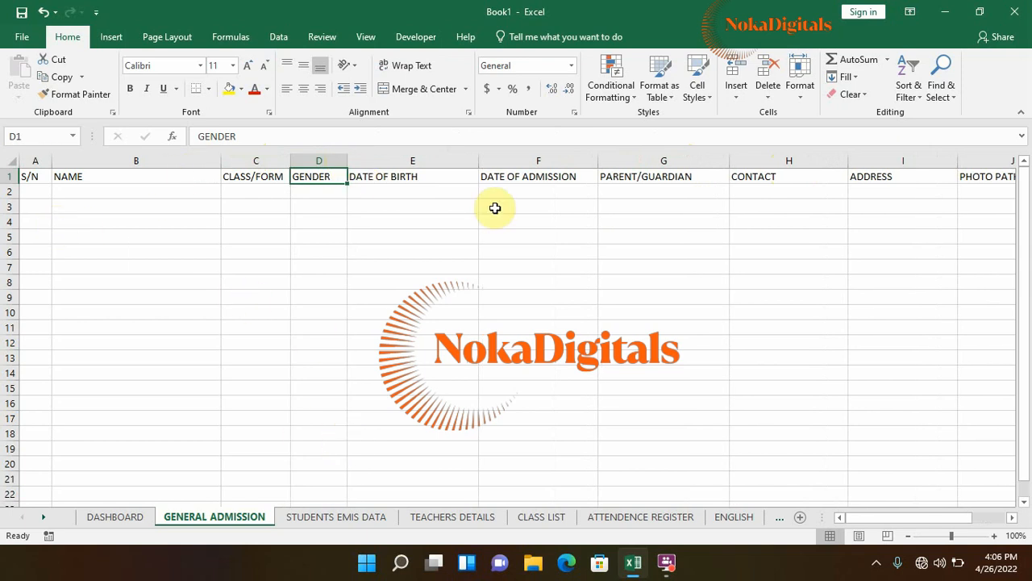
click(666, 567)
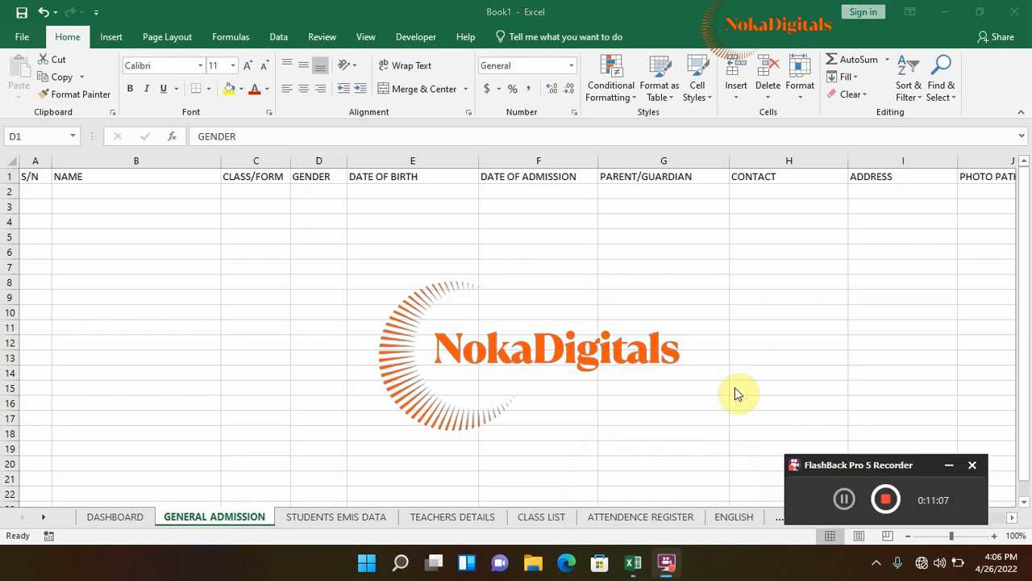
click(844, 499)
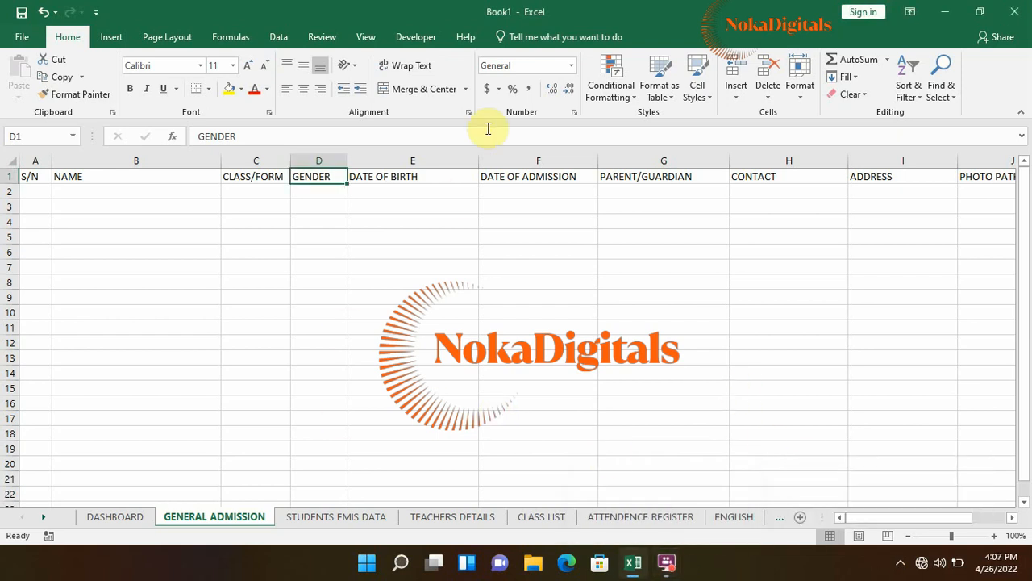
Compare the headings on the GENERAL ADMISSION worksheet with the CLASS LIST worksheet
drag(893, 519, 941, 508)
click(539, 518)
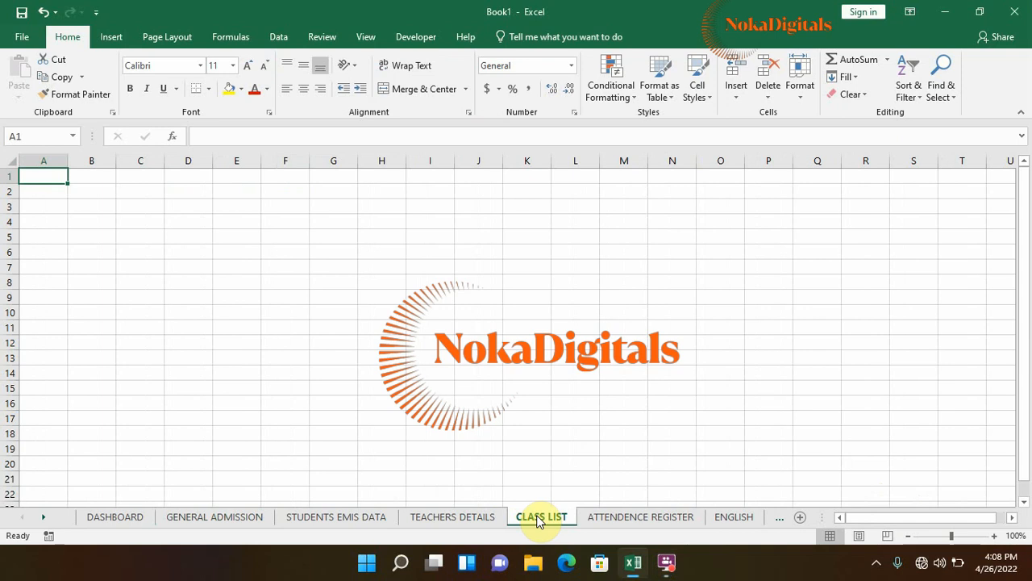
click(227, 516)
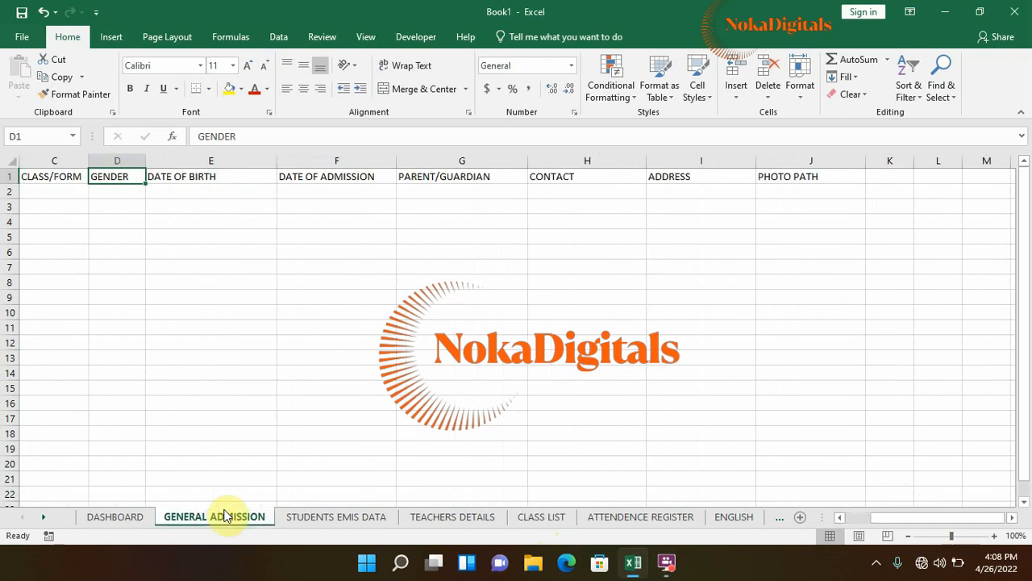
click(534, 517)
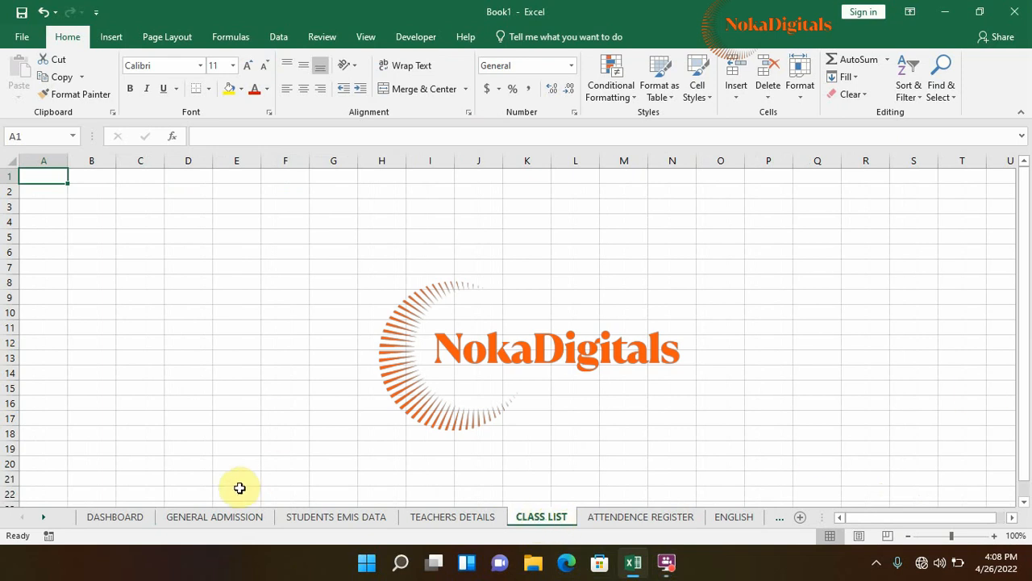
click(222, 518)
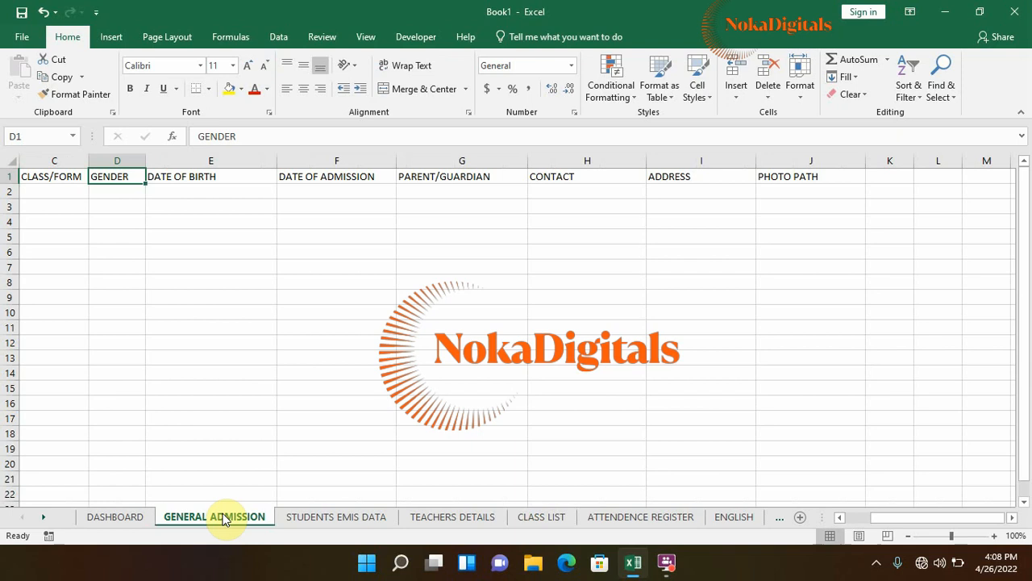
click(525, 518)
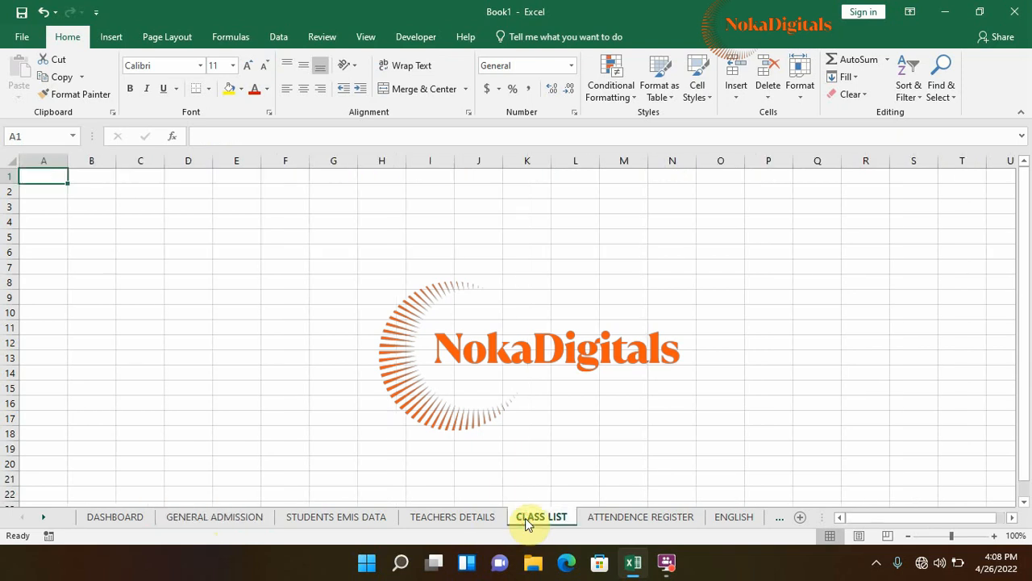
ctrl+click(185, 521)
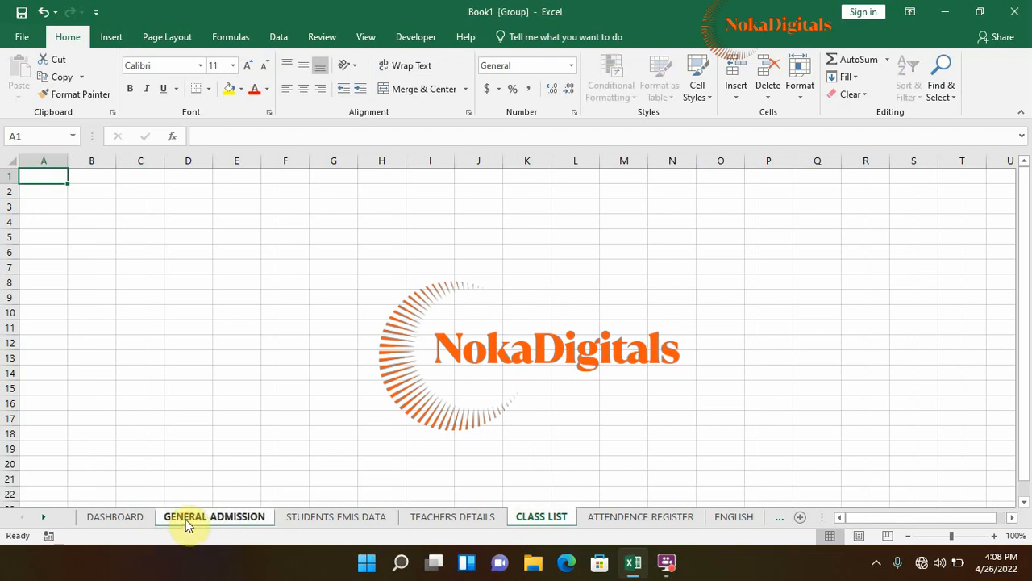
click(464, 478)
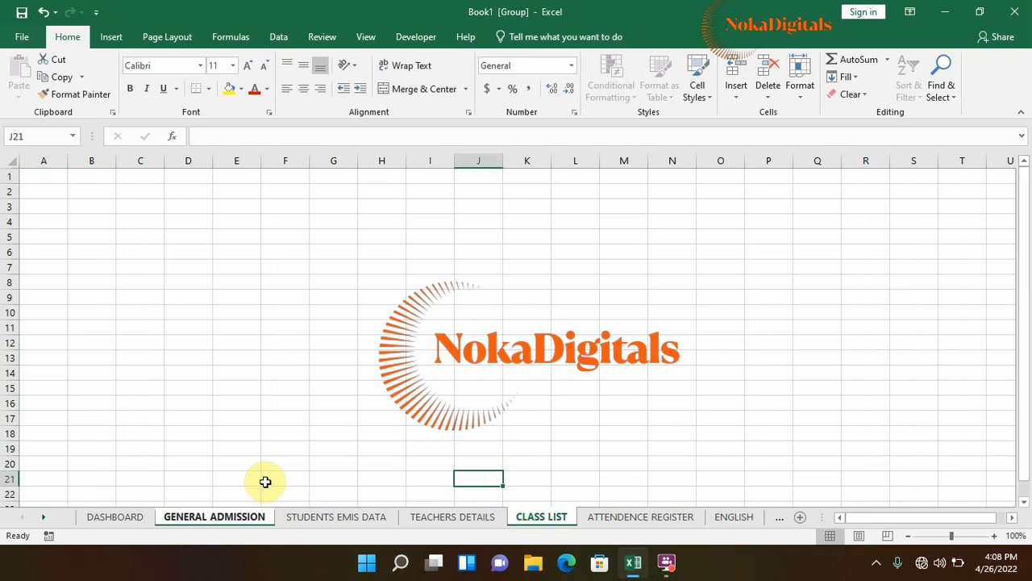
click(313, 516)
click(201, 516)
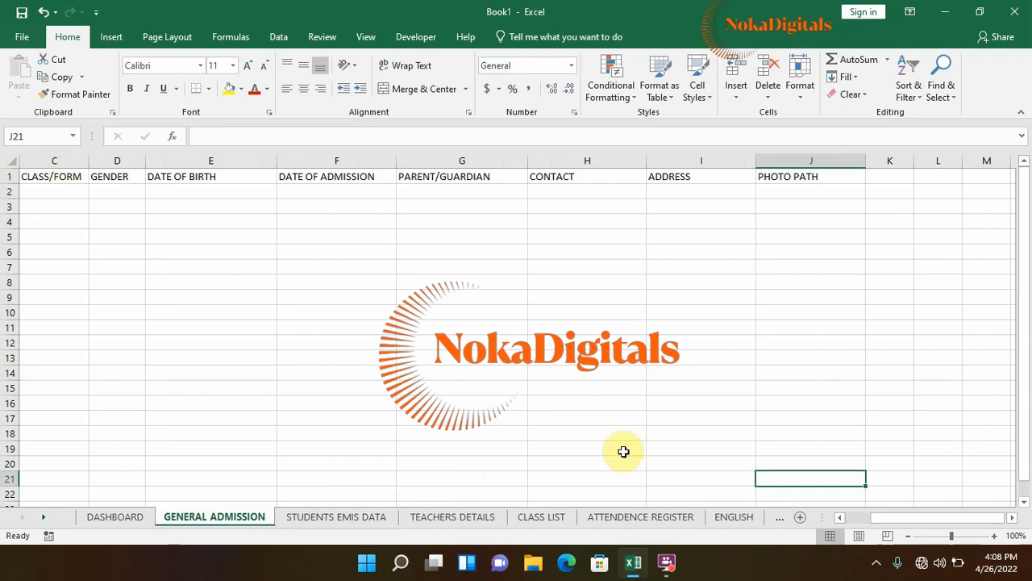
Select cell A1 on the GENERAL ADMISSION worksheet and group that worksheet with CLASS LIST
drag(881, 518, 844, 519)
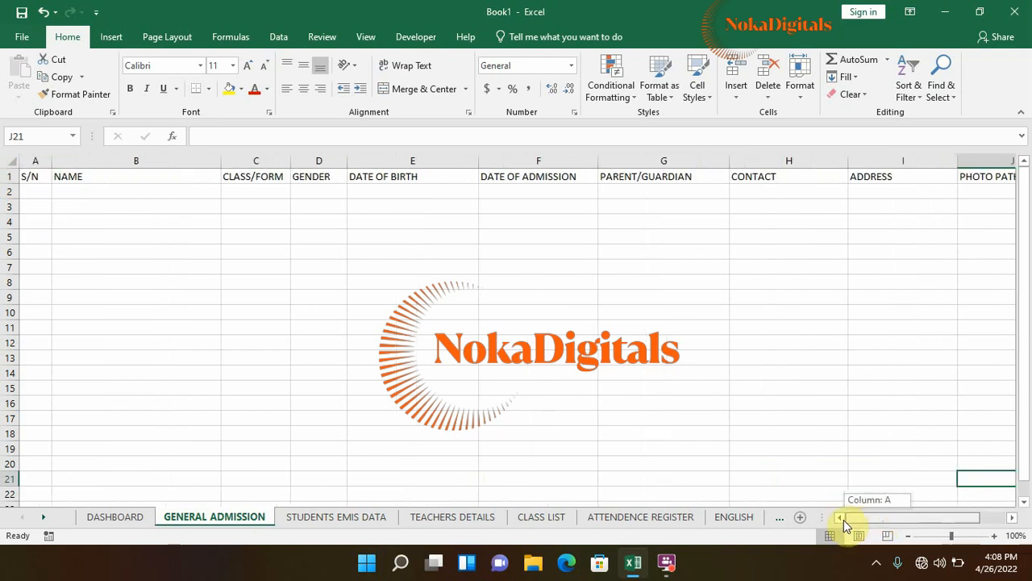
click(31, 178)
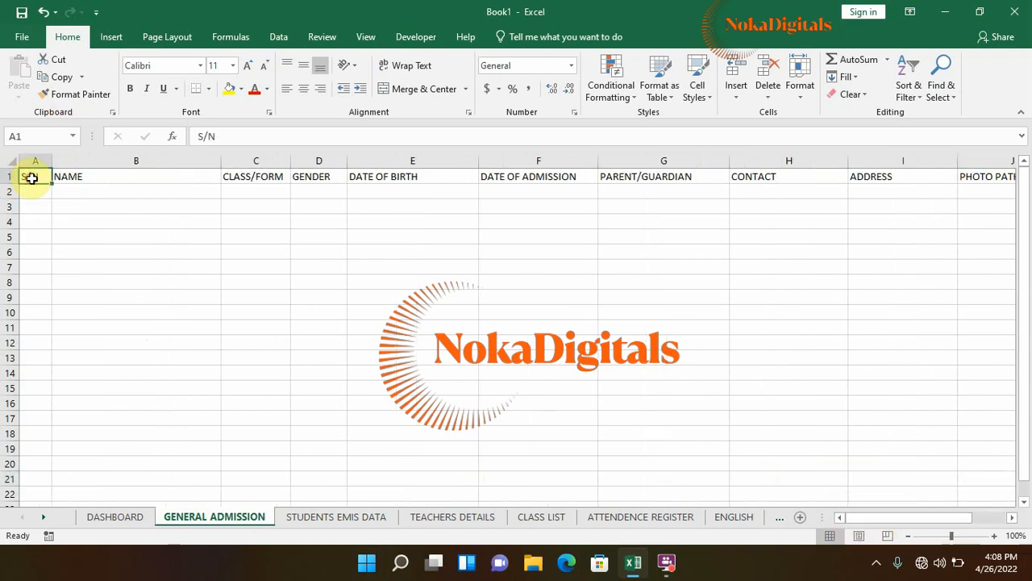
click(225, 137)
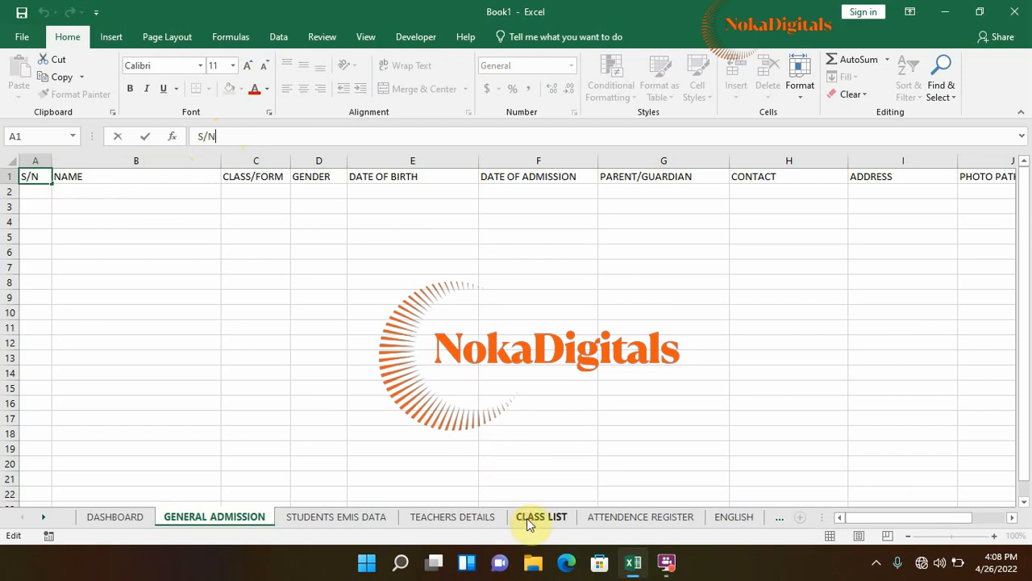
click(63, 191)
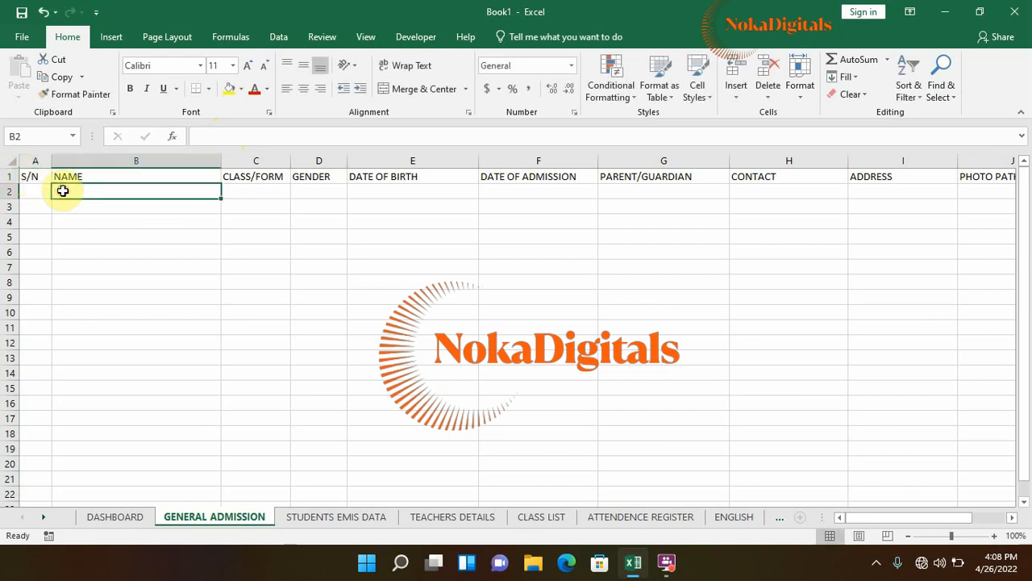
click(24, 173)
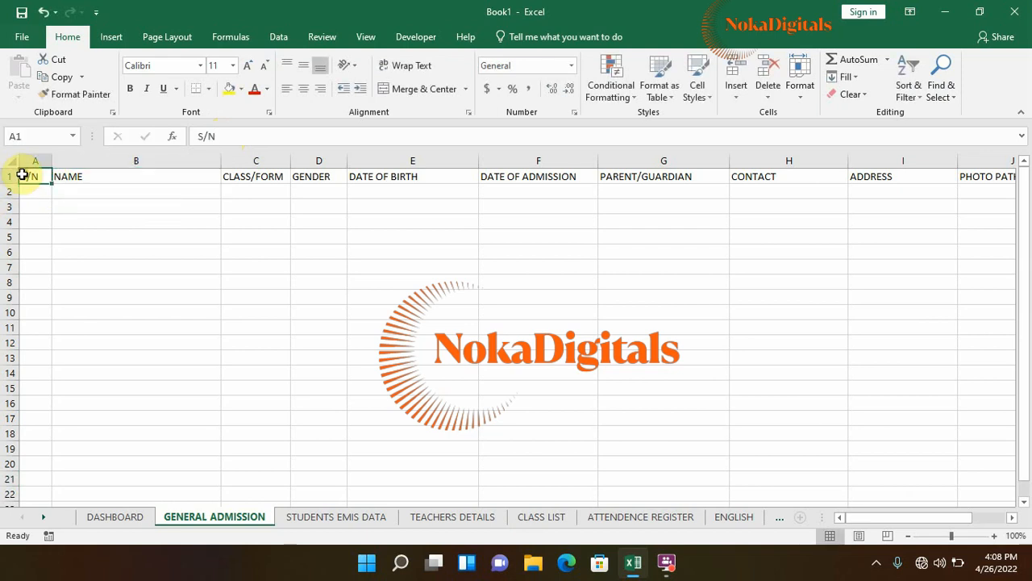
ctrl+click(542, 517)
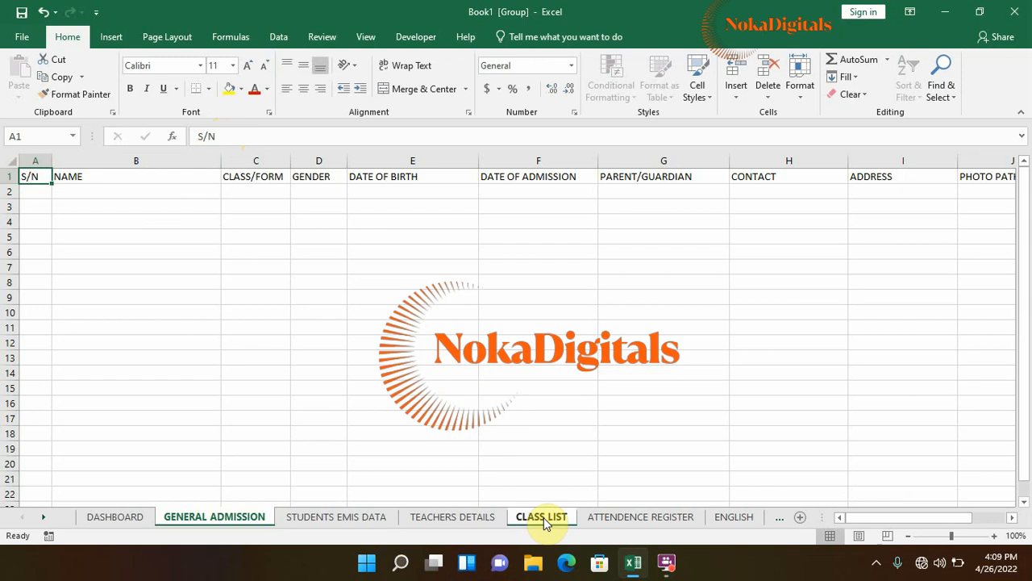
click(222, 136)
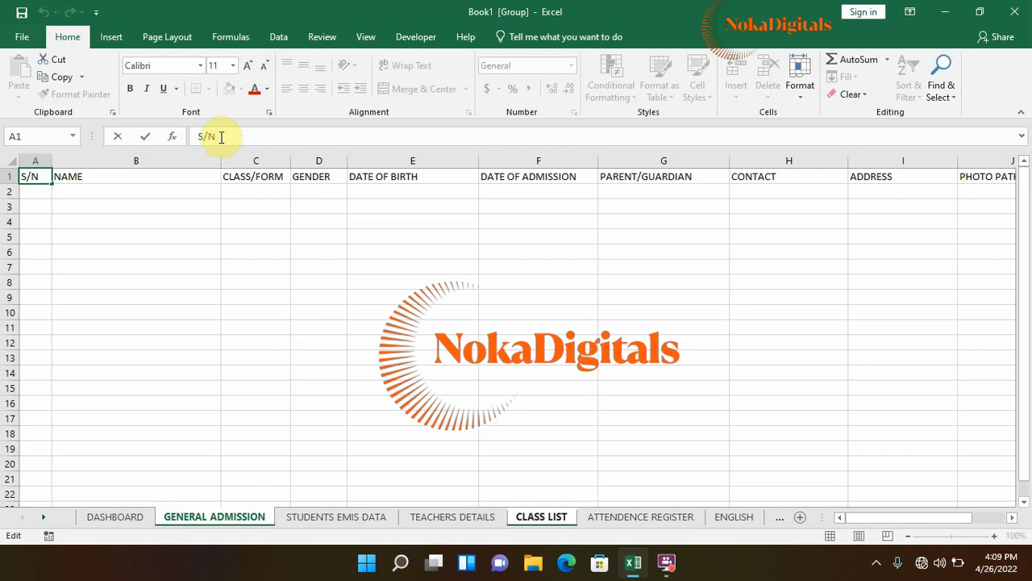
ctrl+click(132, 179)
click(246, 135)
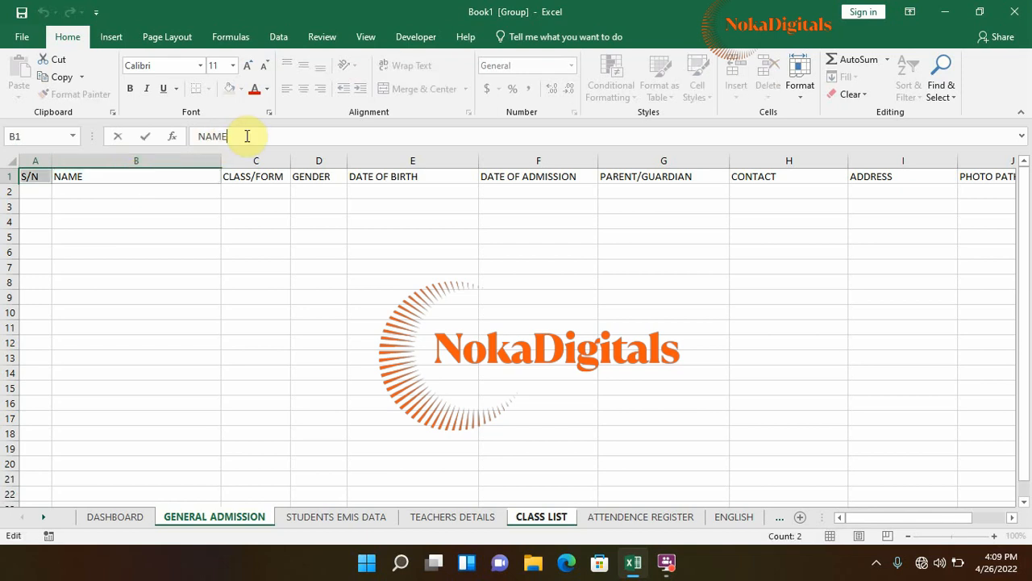
key(Return)
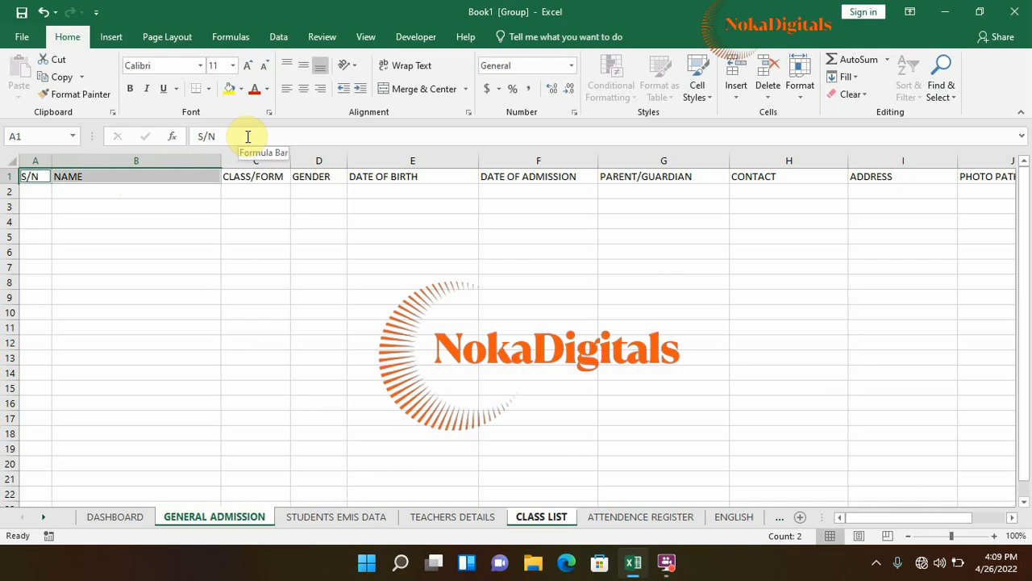
click(42, 14)
click(41, 13)
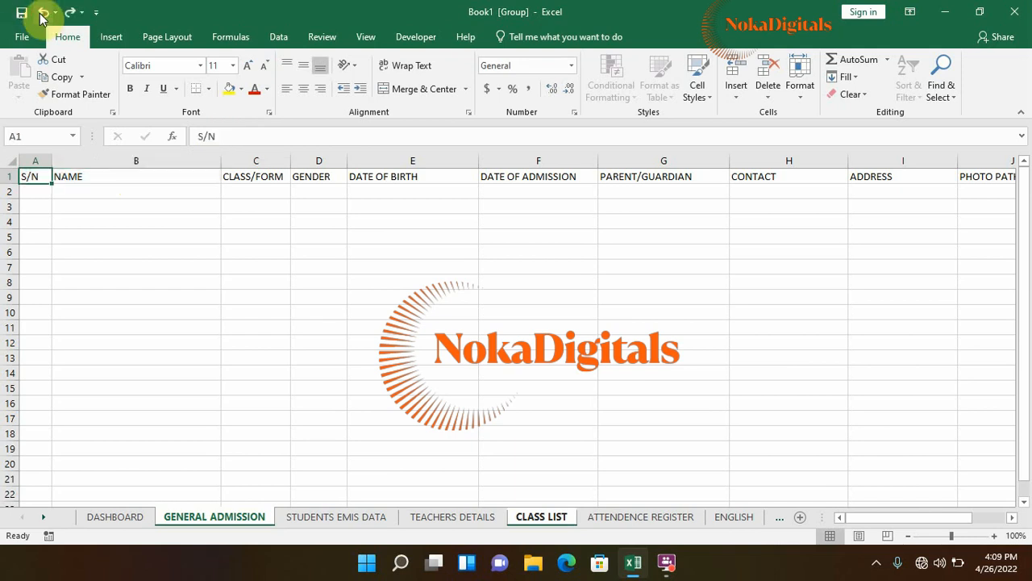
Re-enter the existing headings S/N, NAME, CLASS/FORM and GENDER in cells A1 to D1 so they are copied to the grouped CLASS LIST worksheet
click(226, 137)
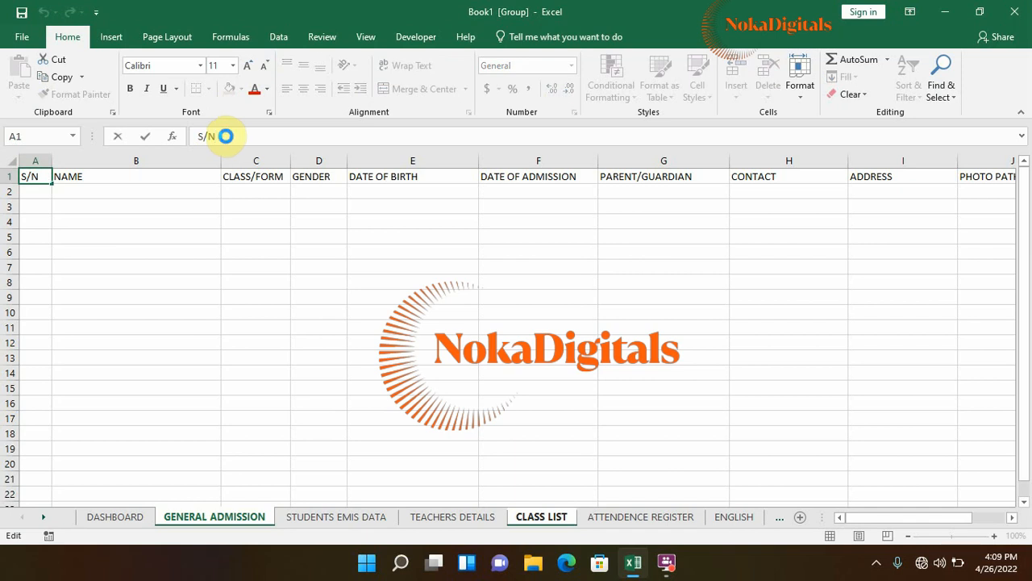
key(Tab)
click(226, 136)
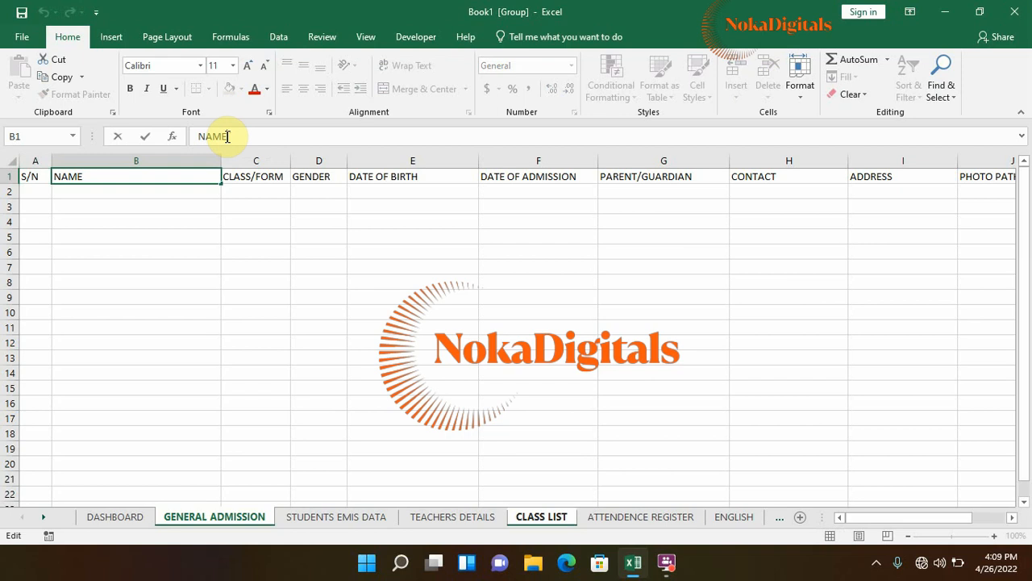
key(Tab)
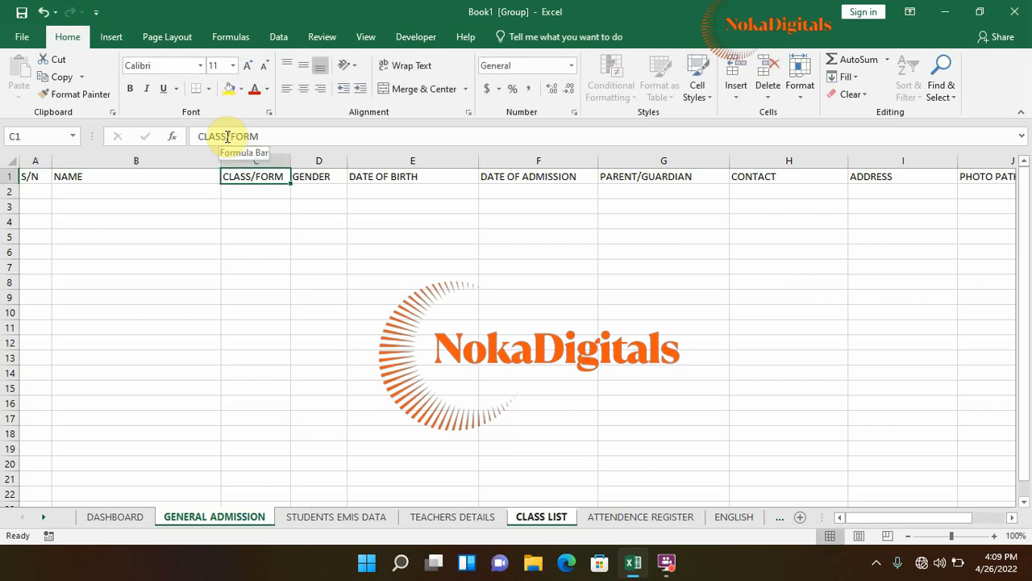
click(272, 137)
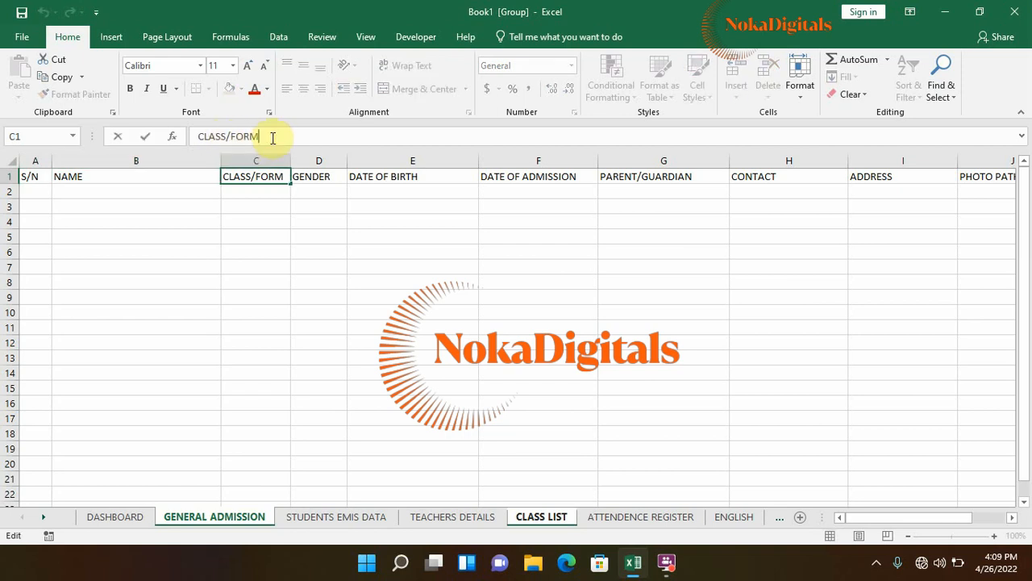
key(Tab)
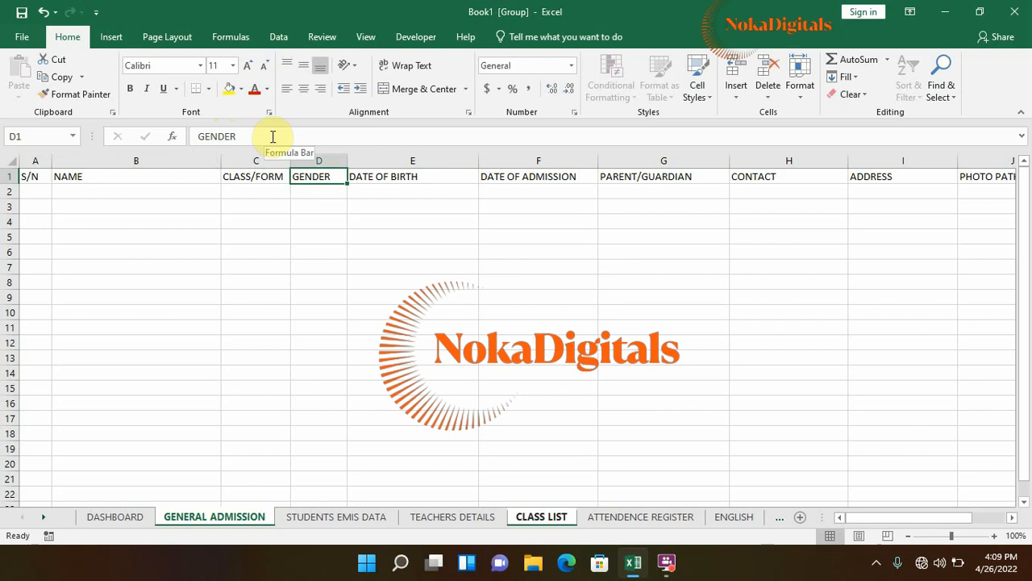
click(262, 135)
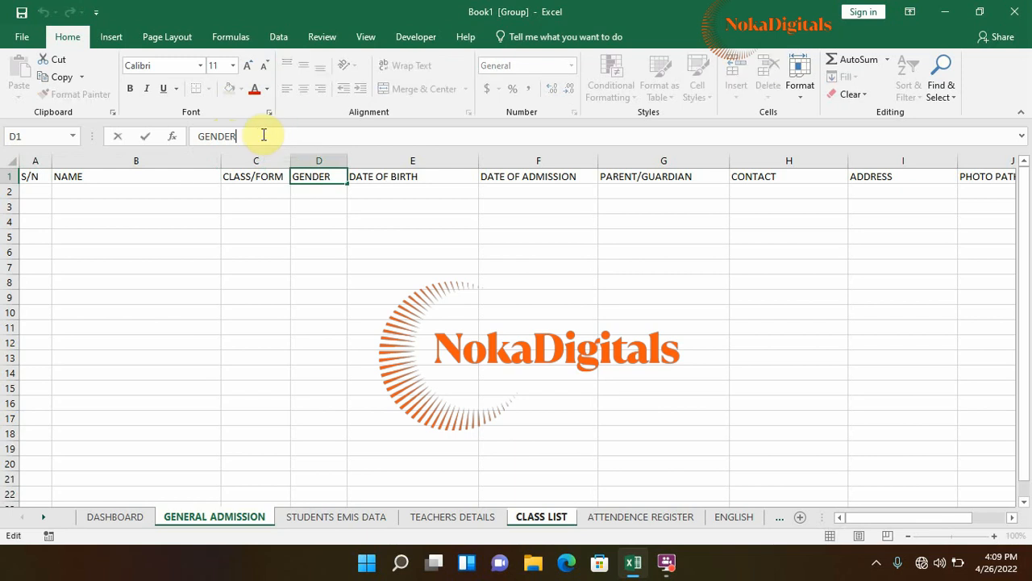
key(Tab)
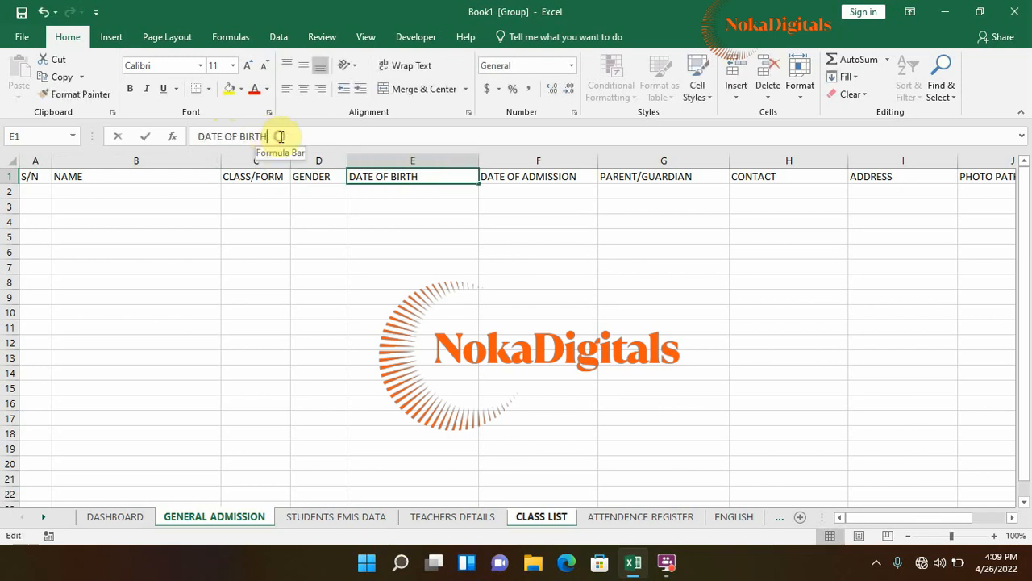
Re-enter the headings DATE OF BIRTH, DATE OF ADMISSION and PARENT/GUARDIAN in cells E1 to G1 of both grouped worksheets
click(279, 136)
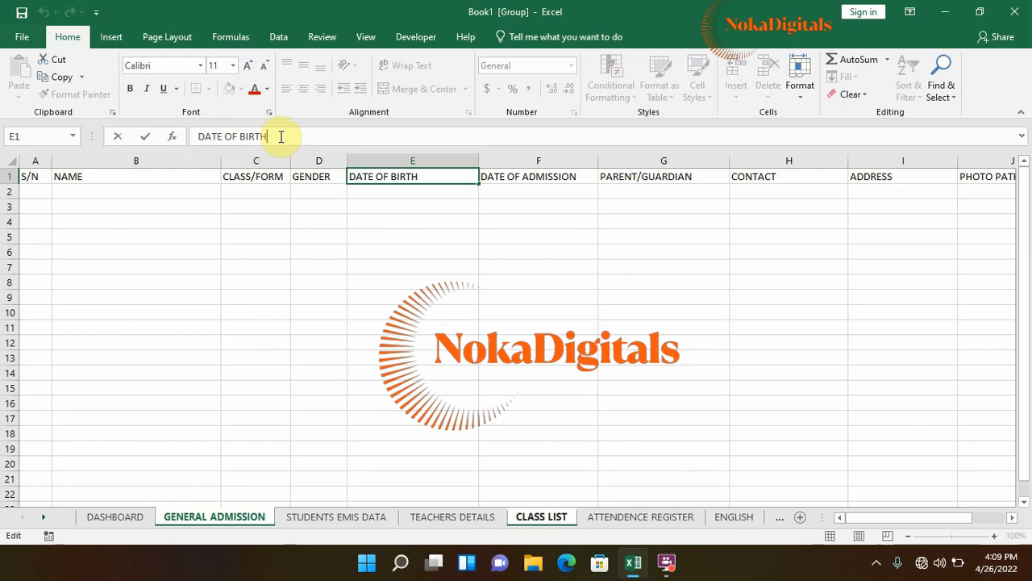
key(Tab)
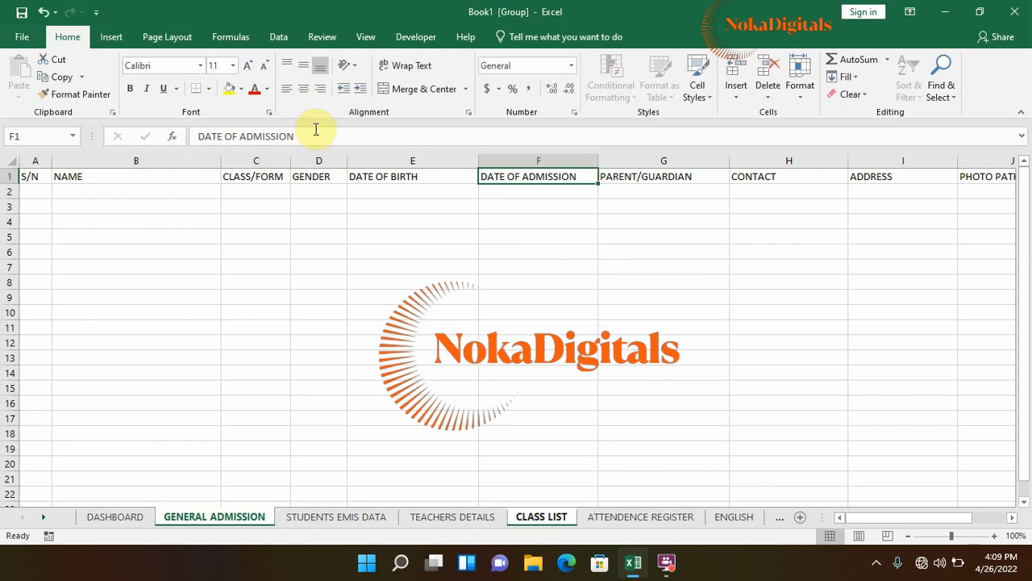
click(320, 136)
key(Tab)
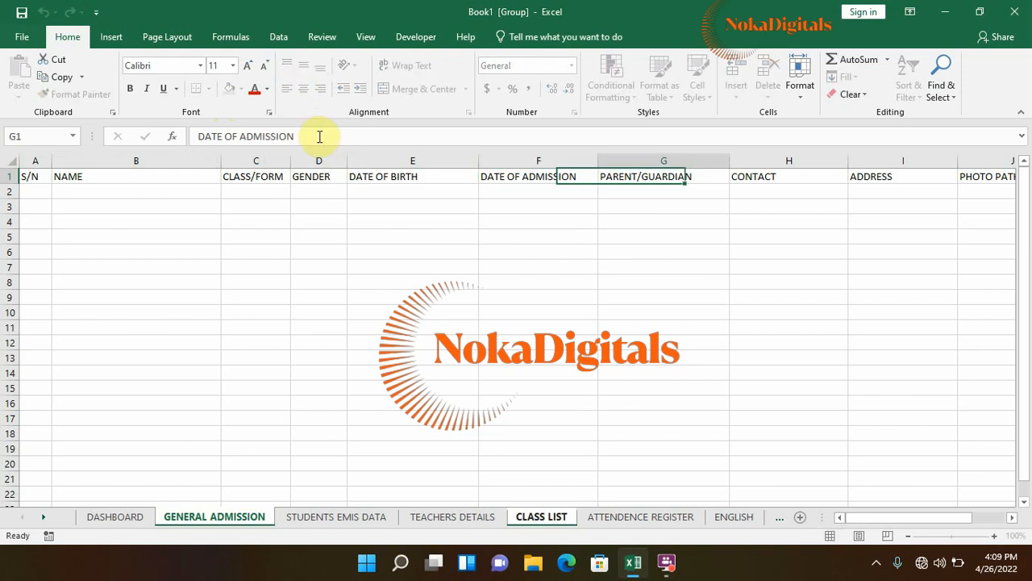
click(320, 136)
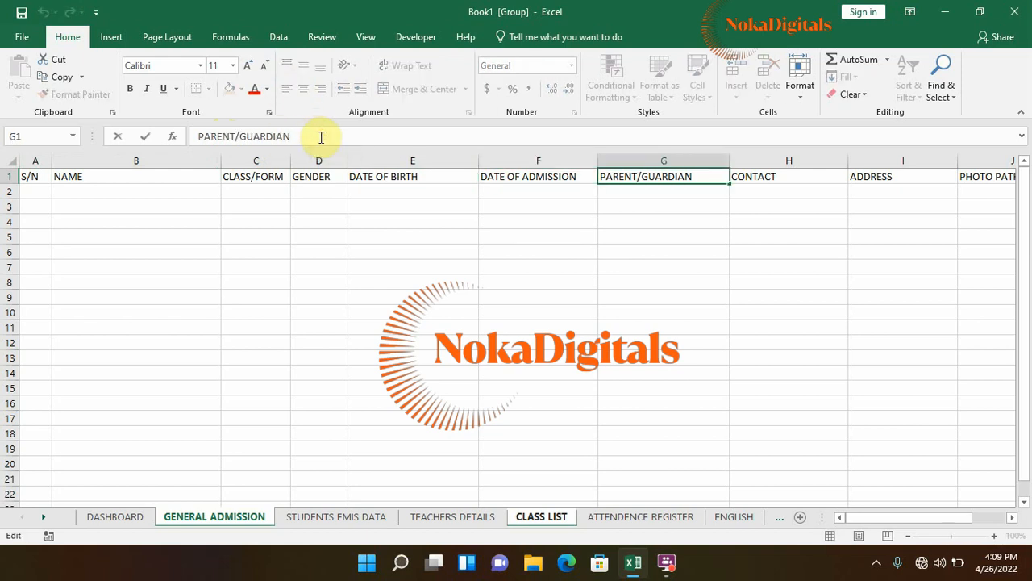
key(Tab)
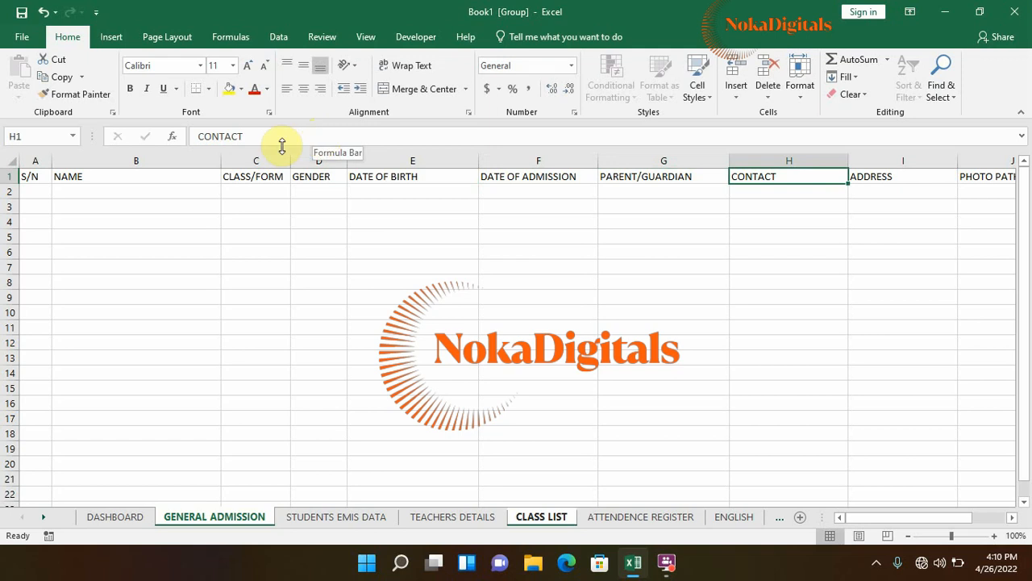
Re-enter the headings CONTACT, ADDRESS and PHOTO PATH in cells H1 to J1 of both grouped worksheets
click(277, 136)
key(Tab)
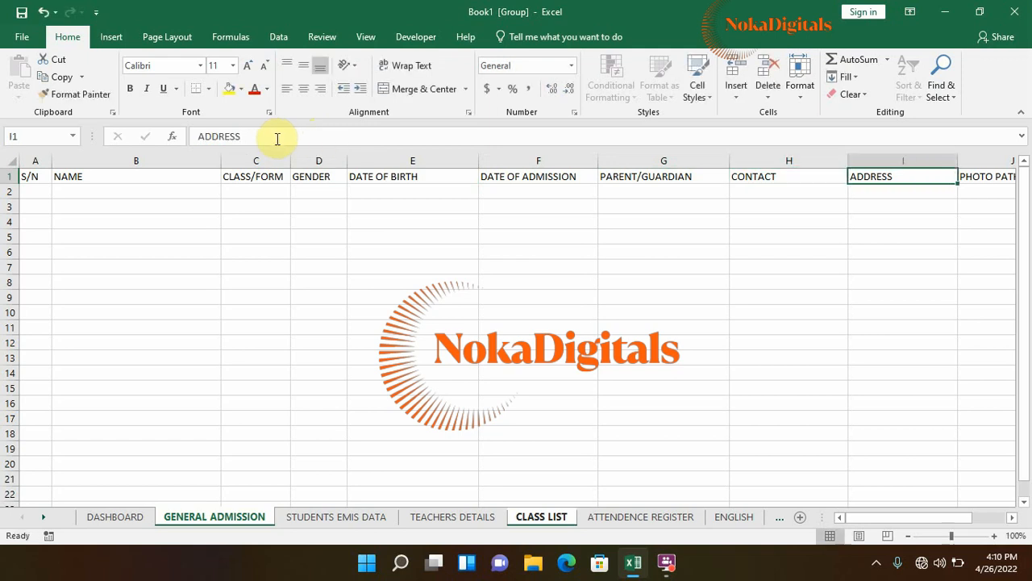
click(272, 137)
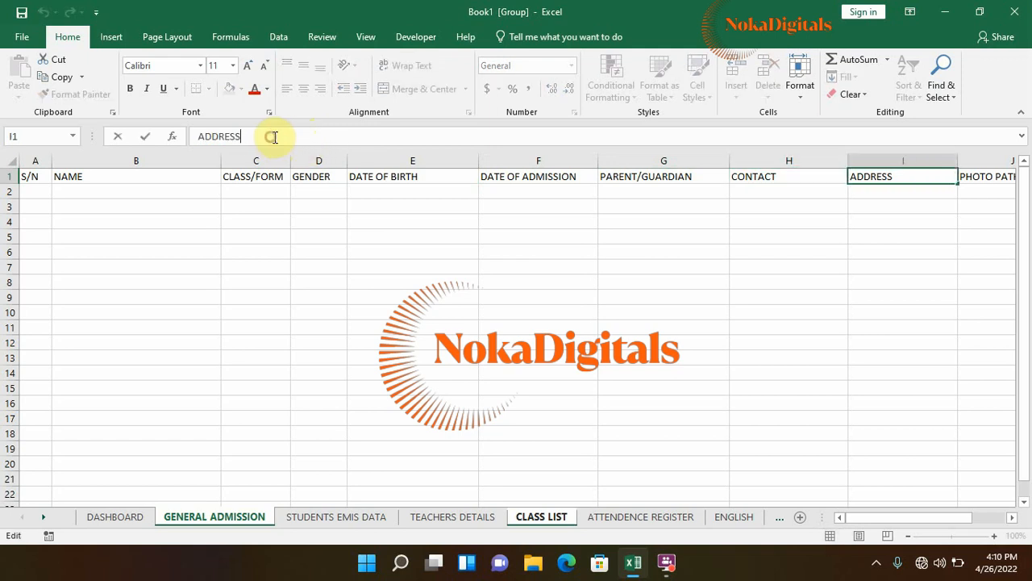
key(Tab)
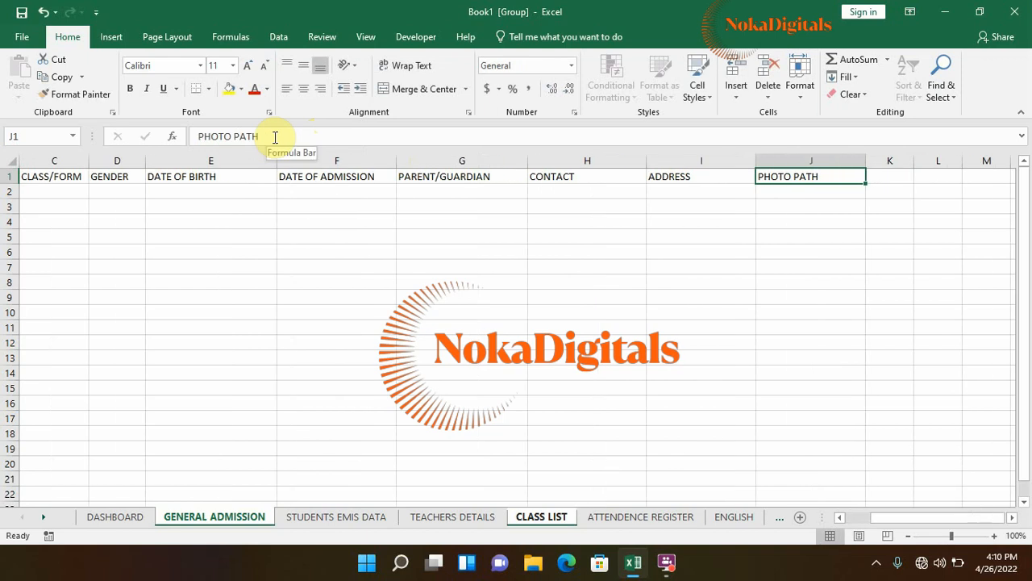
click(274, 138)
key(Tab)
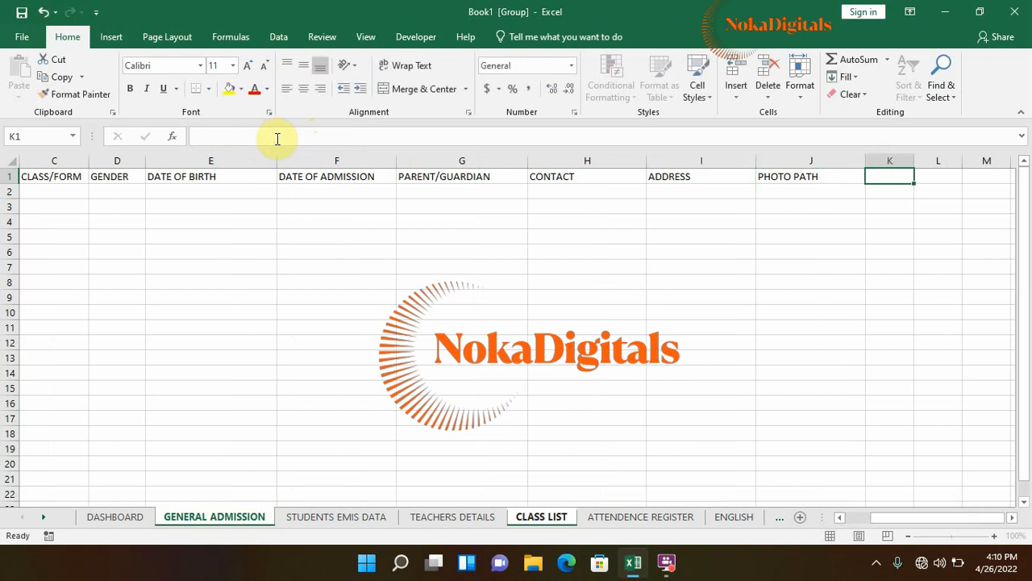
Ungroup the worksheets and adjust columns A to G on CLASS LIST so the headings S/N to PARENT/GUARDIAN fit their columns
click(444, 517)
click(542, 518)
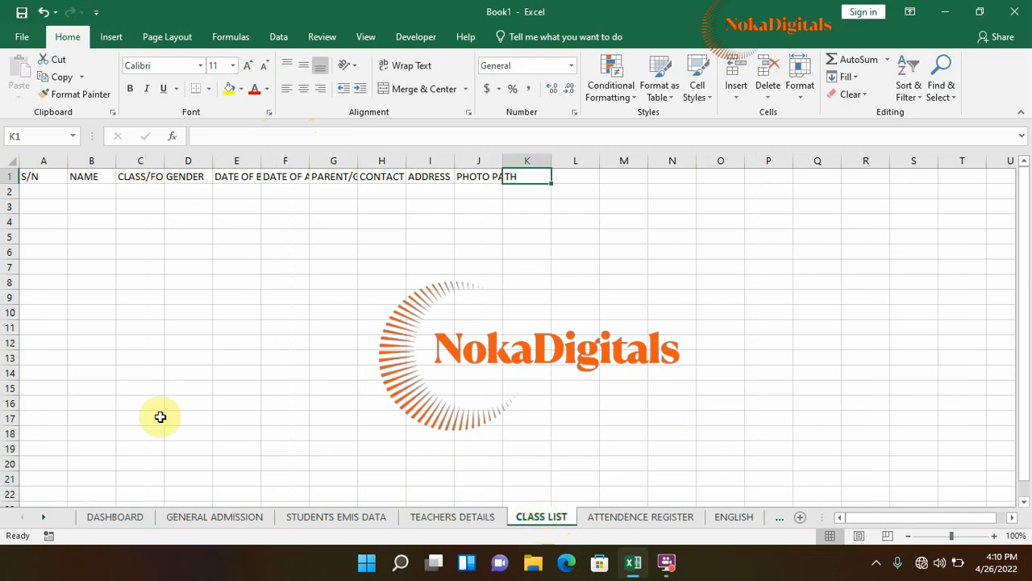
click(111, 37)
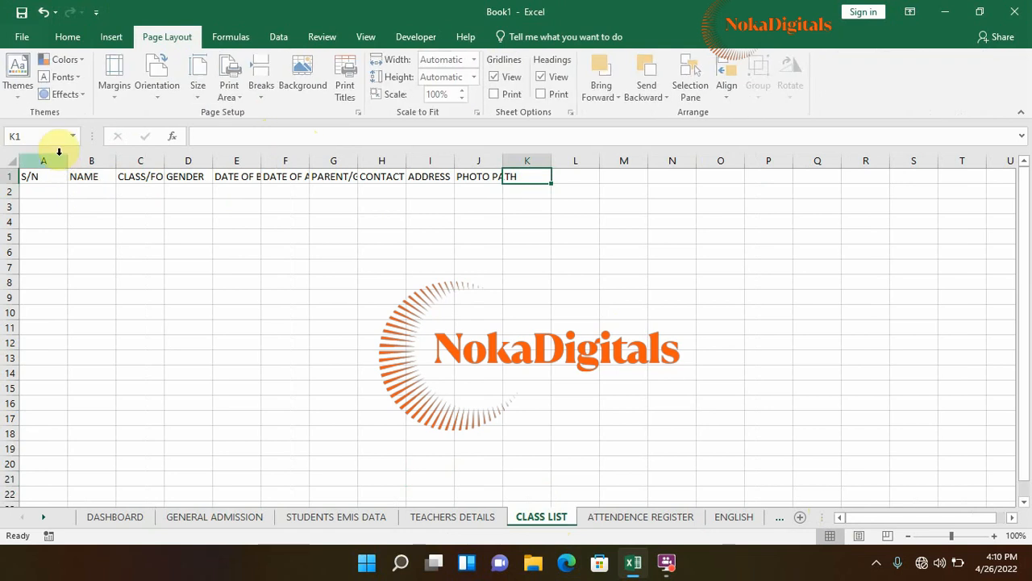
drag(68, 159, 527, 152)
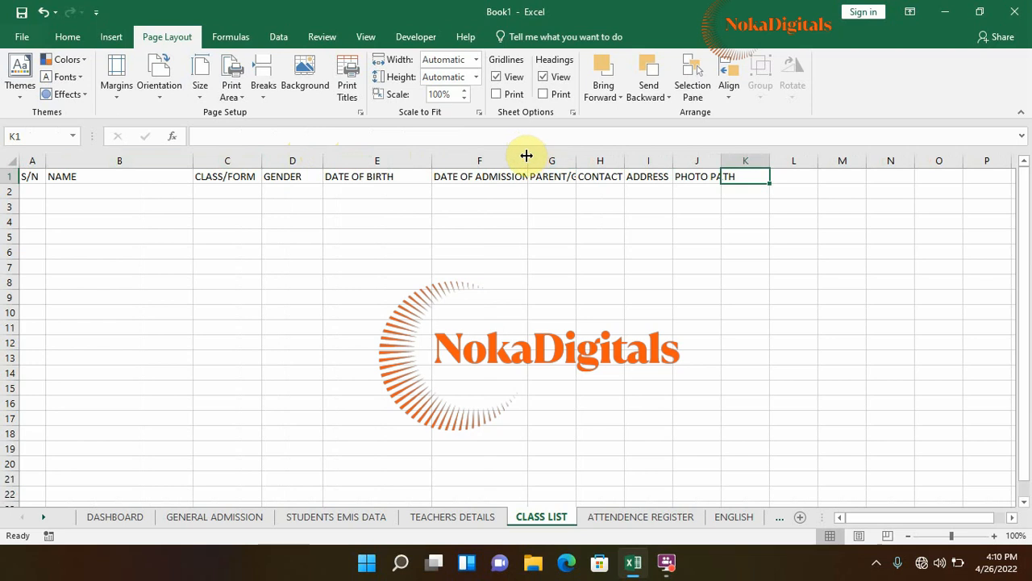
drag(524, 154, 654, 154)
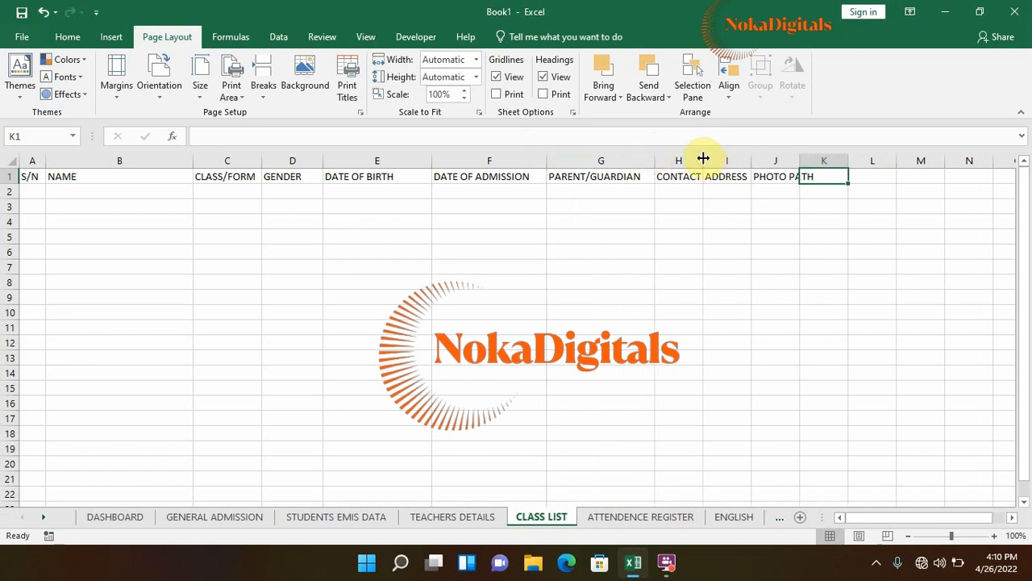
Widen columns H, I and J on CLASS LIST to give the CONTACT, ADDRESS and PHOTO PATH headings ample room
drag(703, 158, 783, 157)
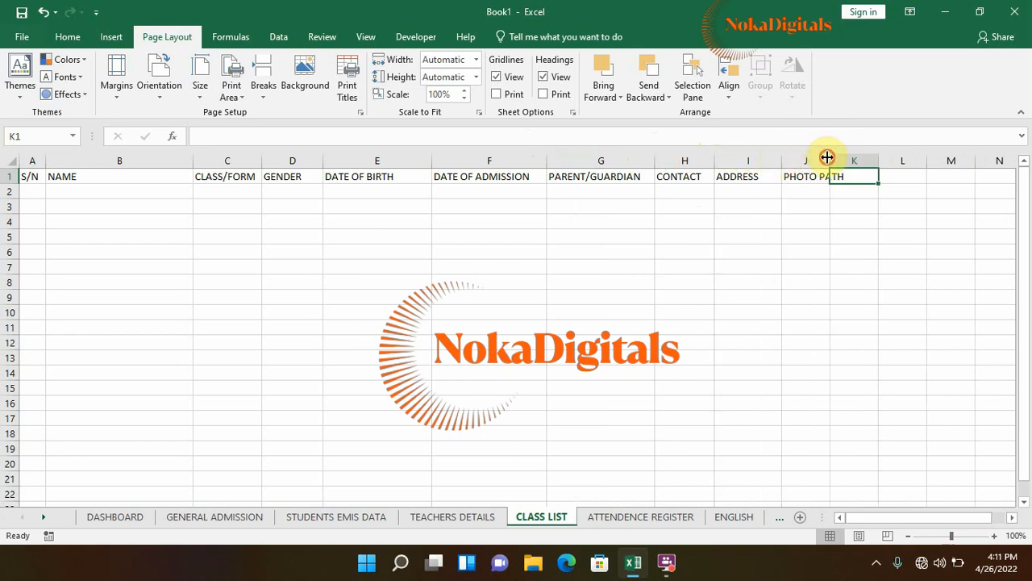
drag(828, 157, 887, 157)
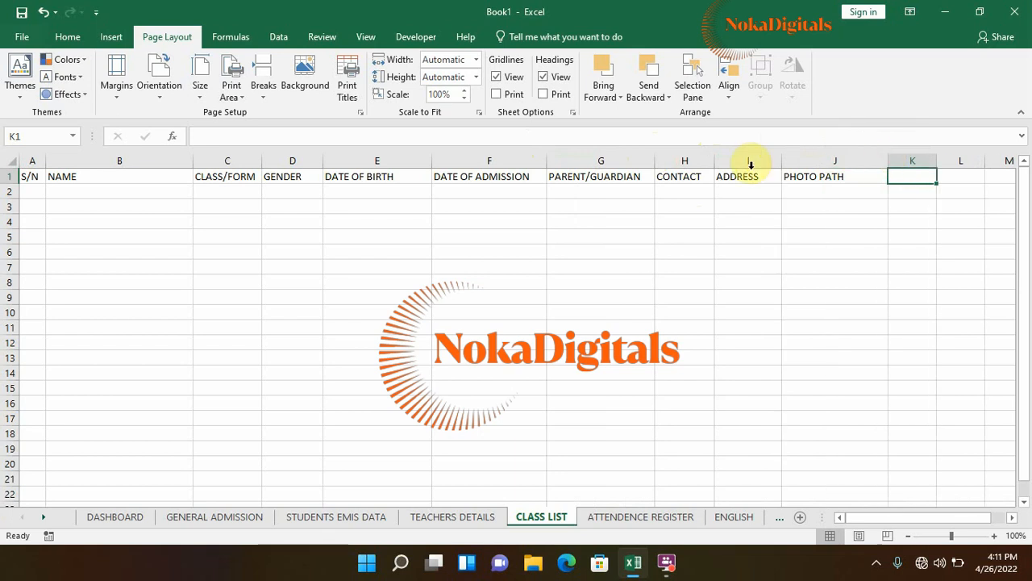
drag(780, 156, 825, 155)
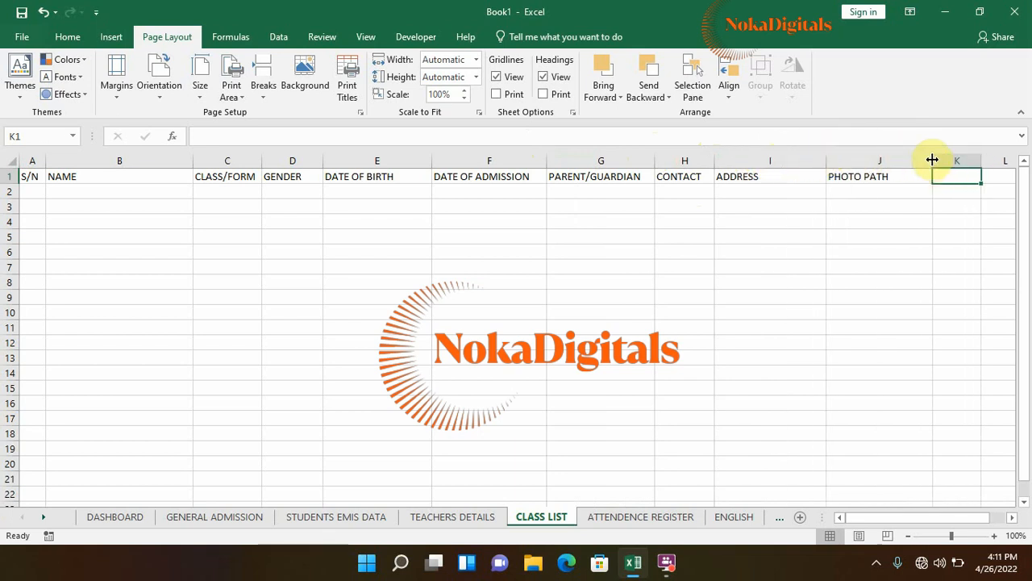
drag(932, 160, 924, 159)
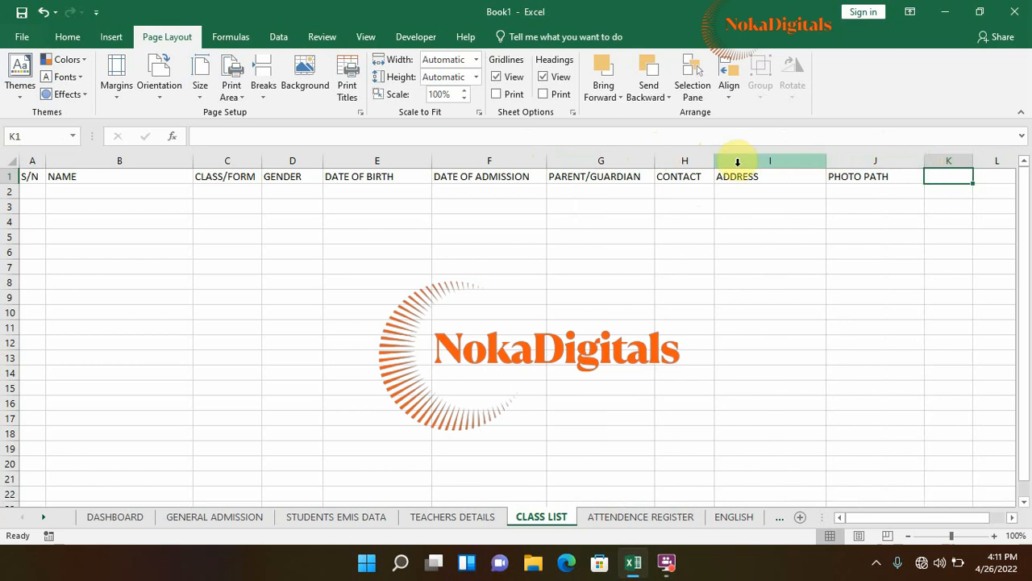
drag(714, 157, 749, 153)
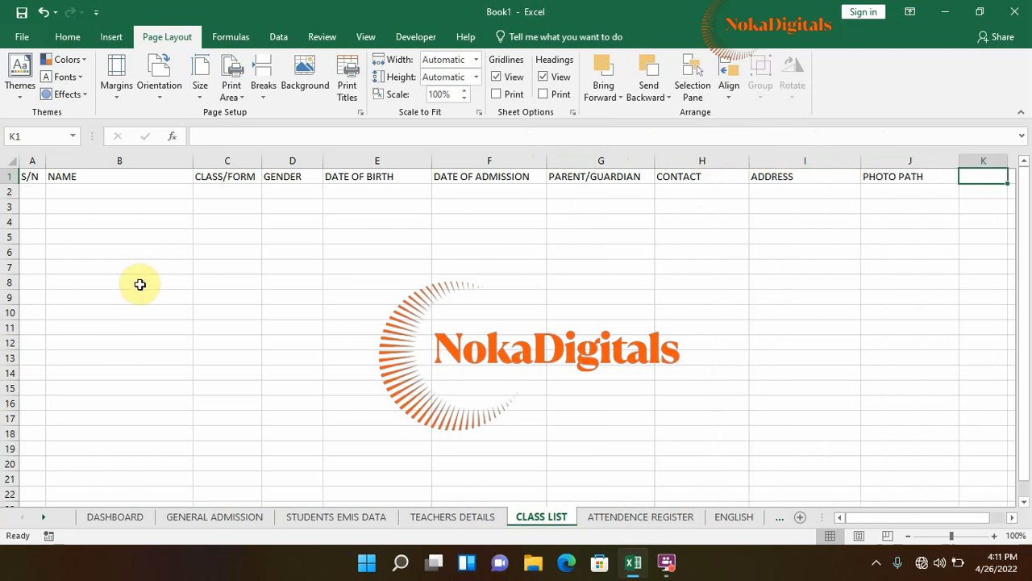
click(665, 564)
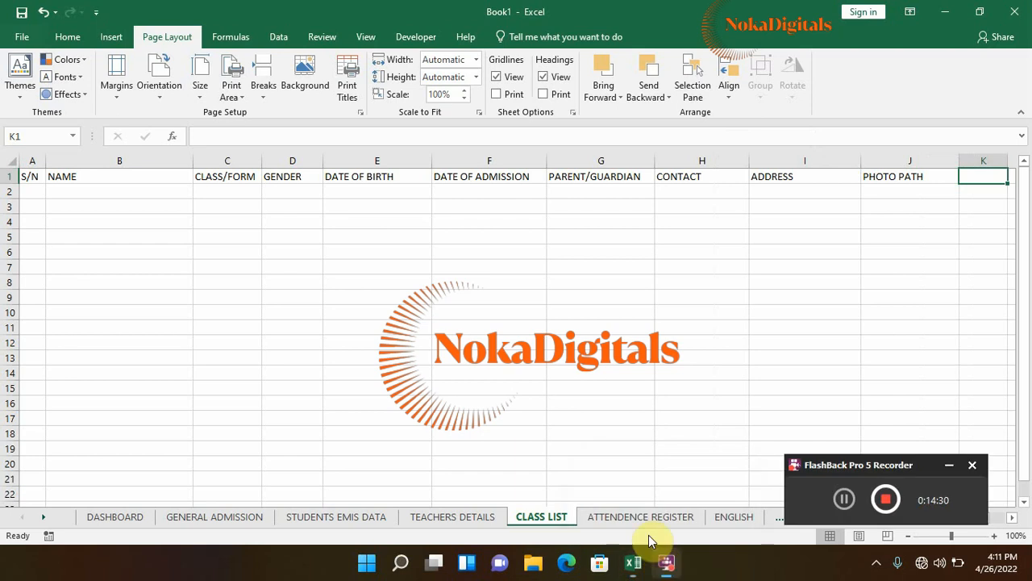
click(844, 501)
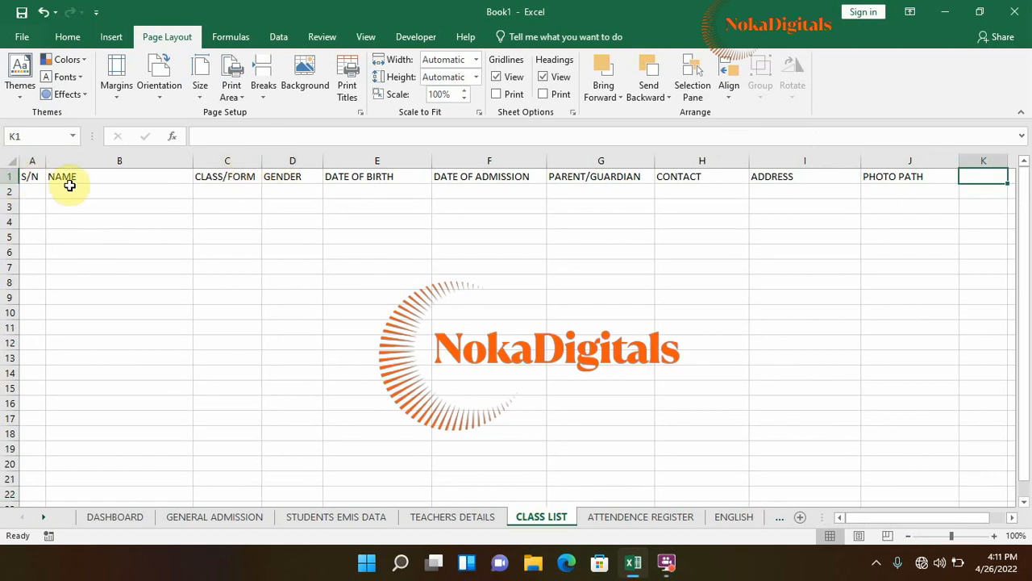
Format the CLASS LIST headings in A1 to J1 with a blue fill, bold text and font size 12
drag(32, 176, 924, 177)
scroll(11, 237, down, 2)
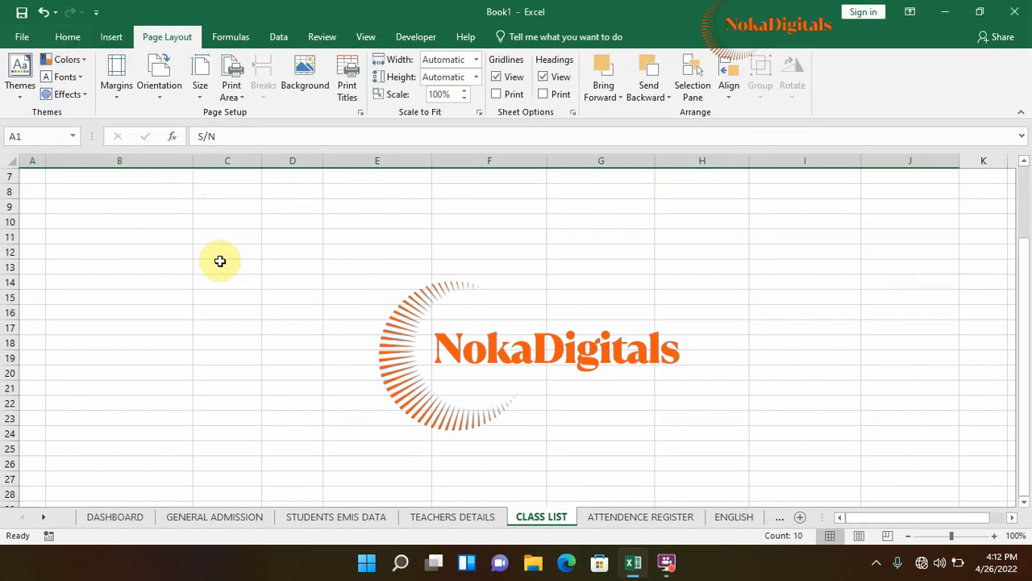
scroll(220, 261, up, 2)
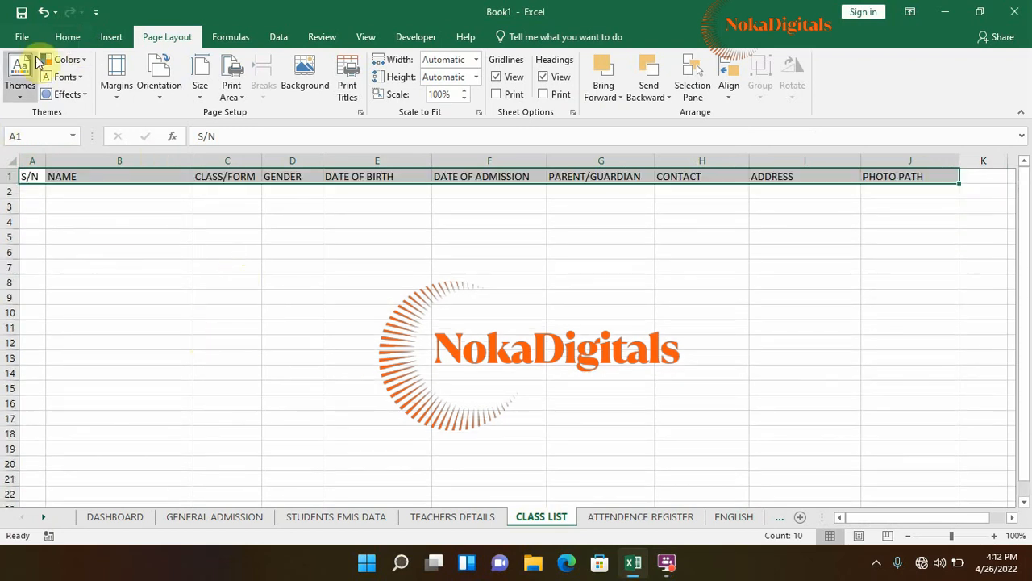
click(68, 39)
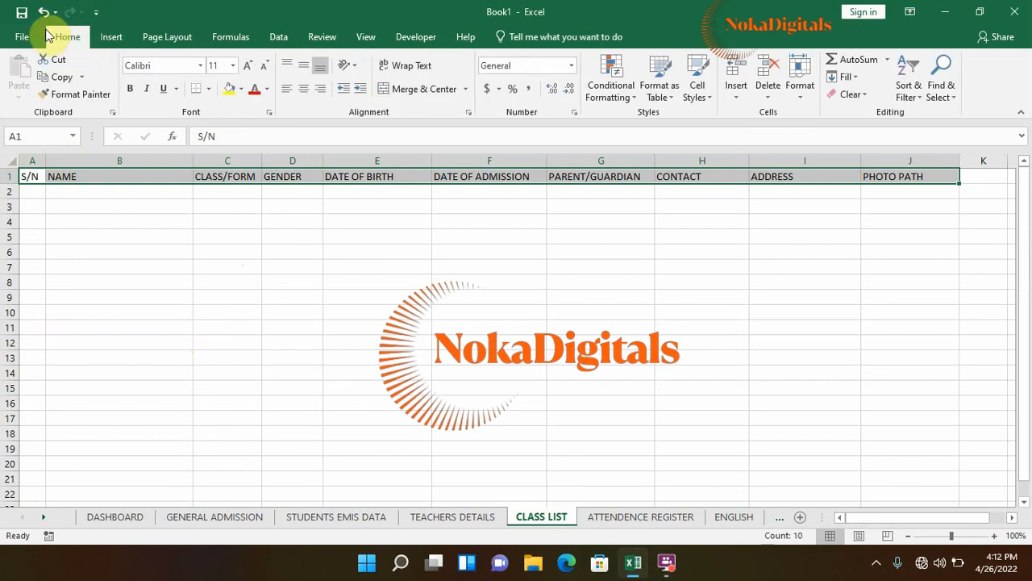
click(242, 90)
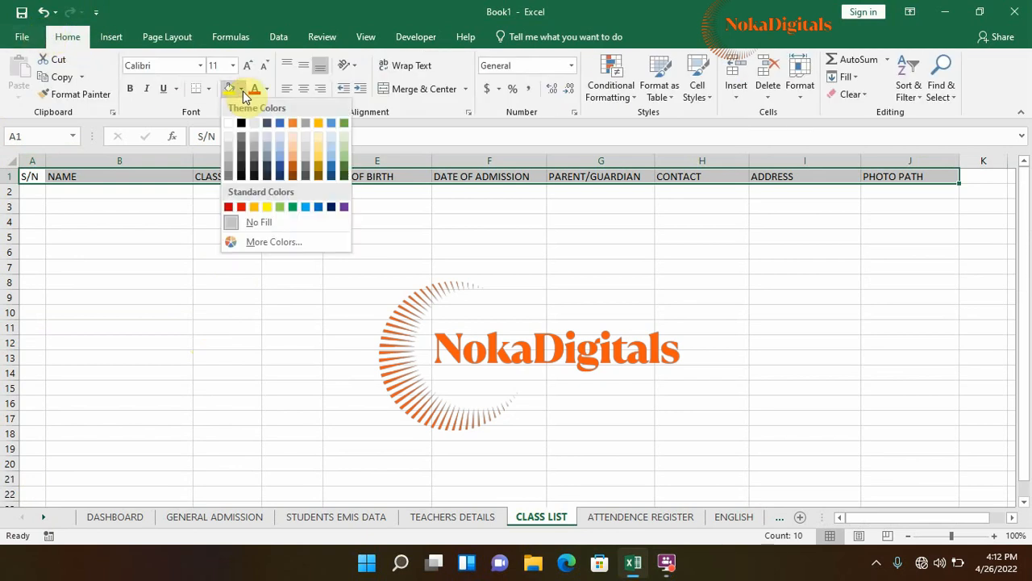
click(278, 123)
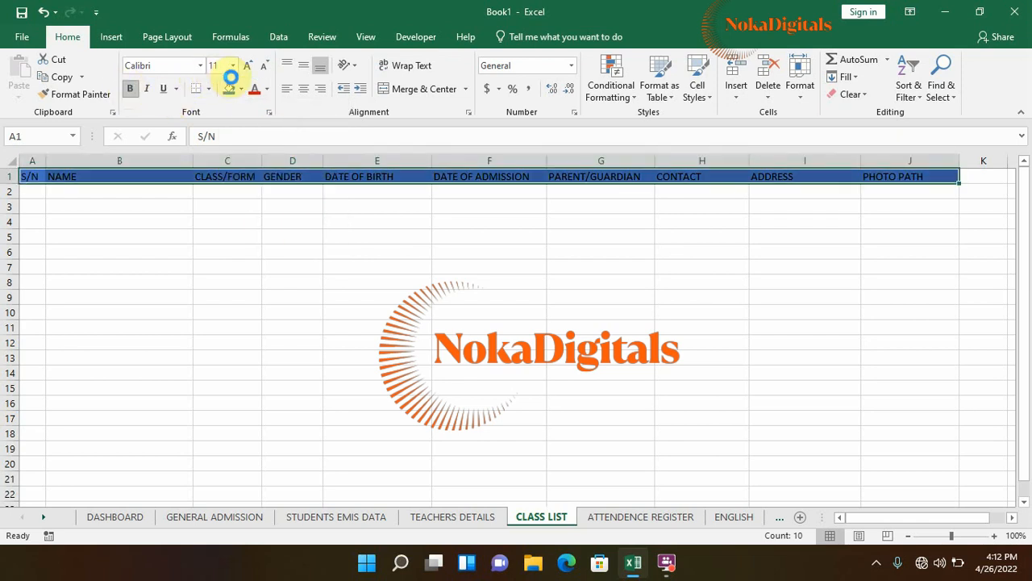
click(248, 72)
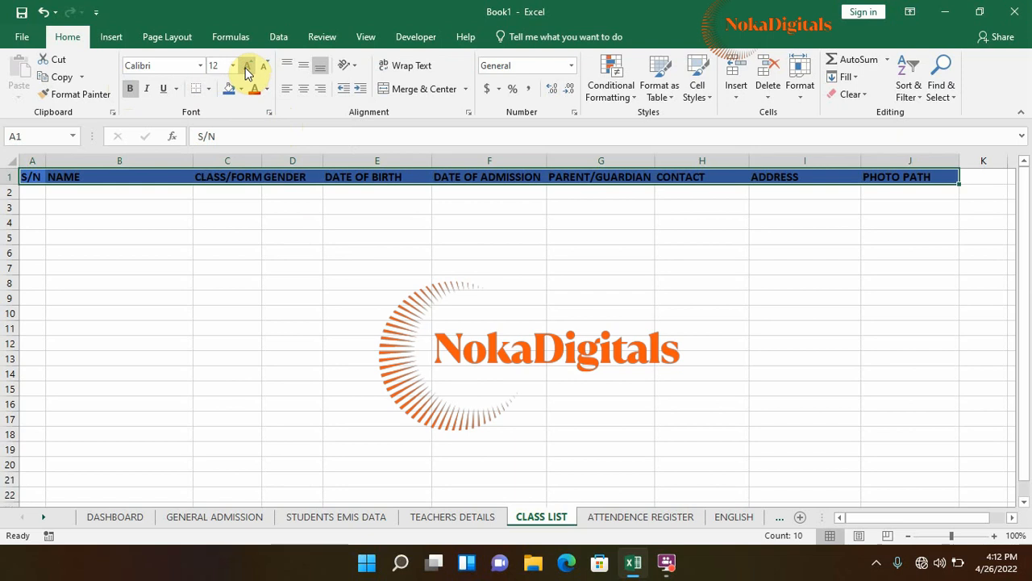
Wrap the CLASS LIST headings, centre them horizontally and vertically, and set their font to Arial
click(401, 66)
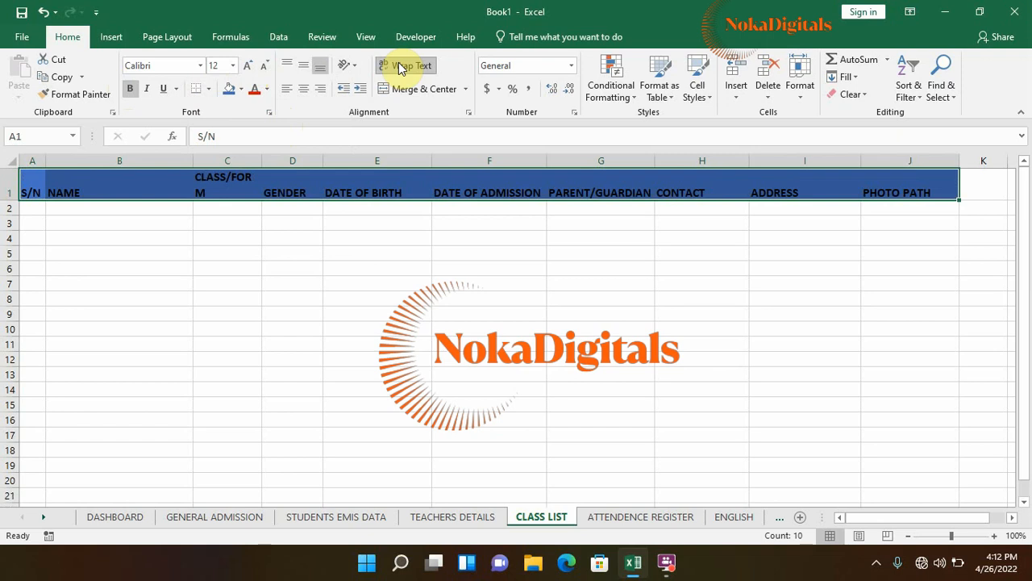
click(303, 93)
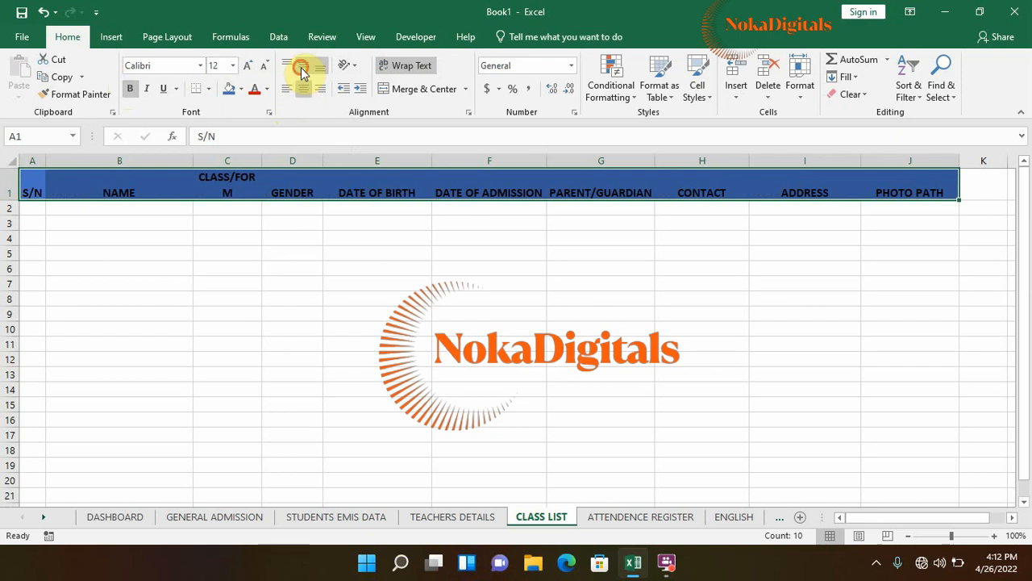
click(304, 68)
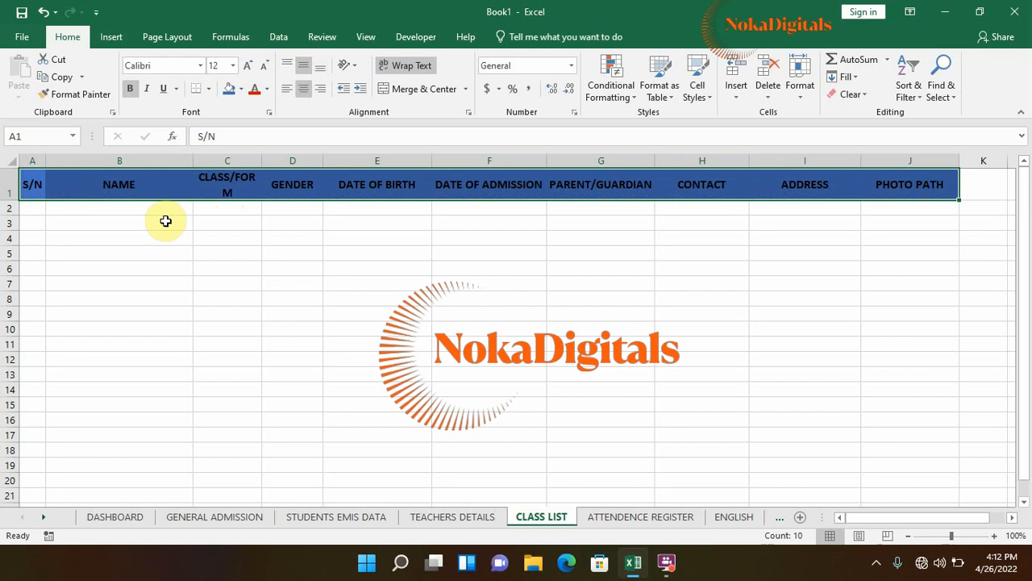
click(201, 68)
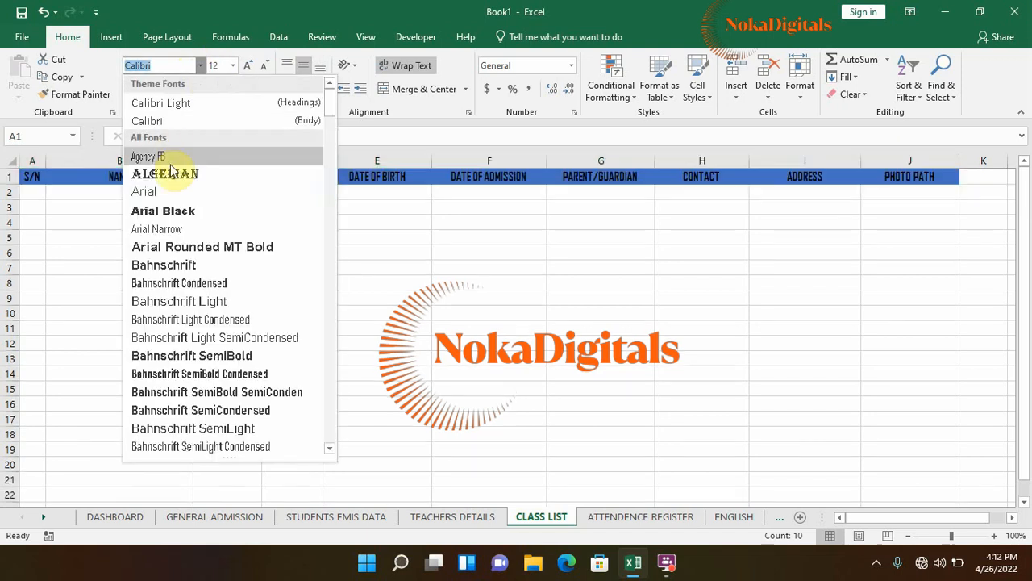
click(144, 192)
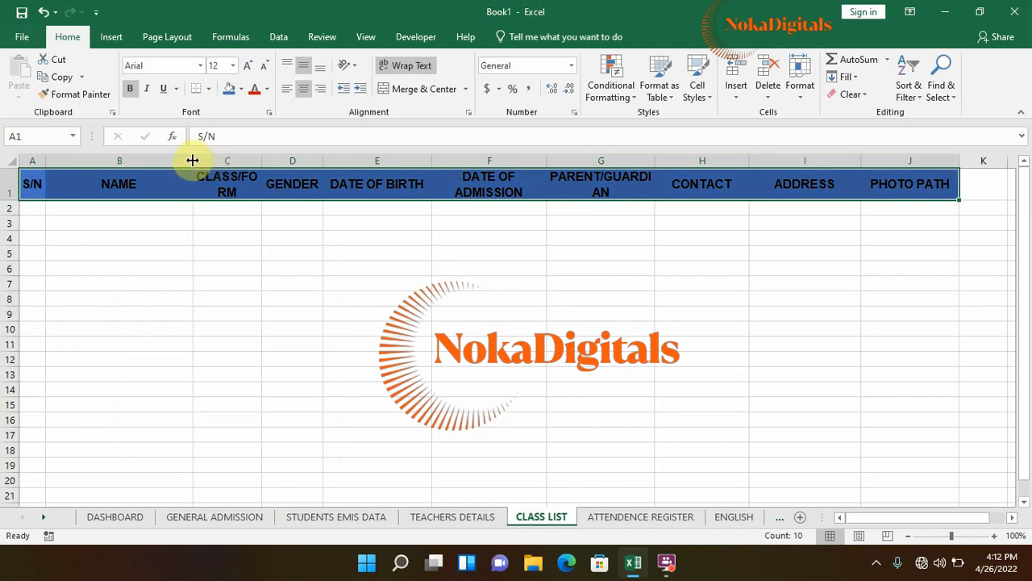
Widen columns B, C, D, E, G and H on CLASS LIST to give the enlarged headings more room
drag(192, 159, 224, 157)
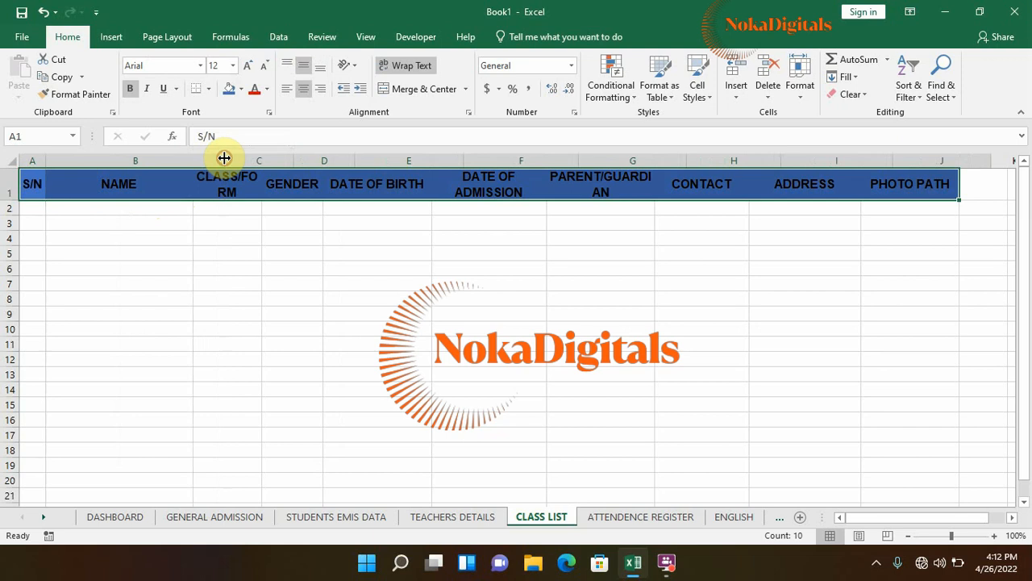
drag(293, 157, 318, 154)
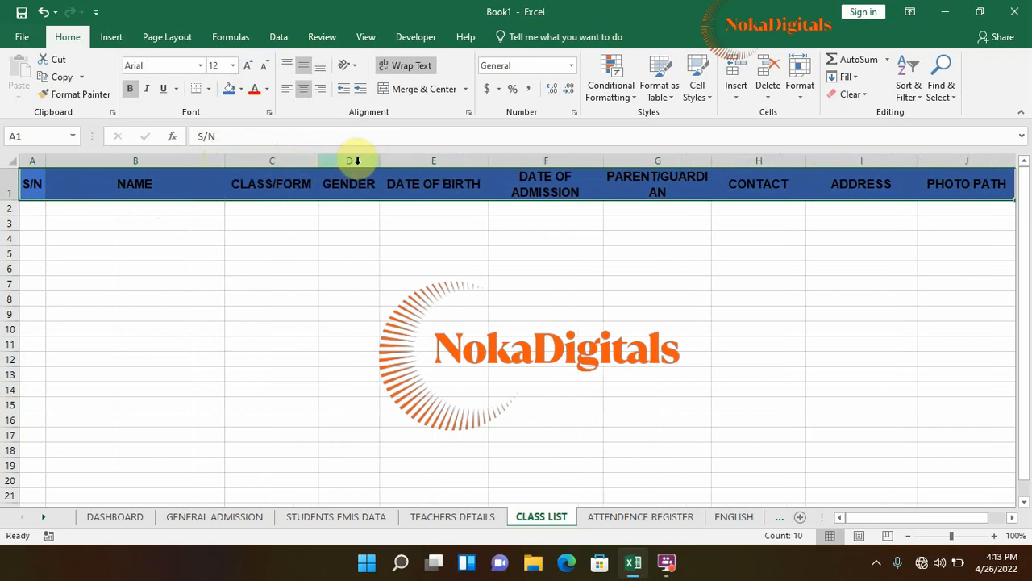
drag(377, 159, 391, 157)
drag(495, 159, 504, 159)
drag(729, 157, 769, 153)
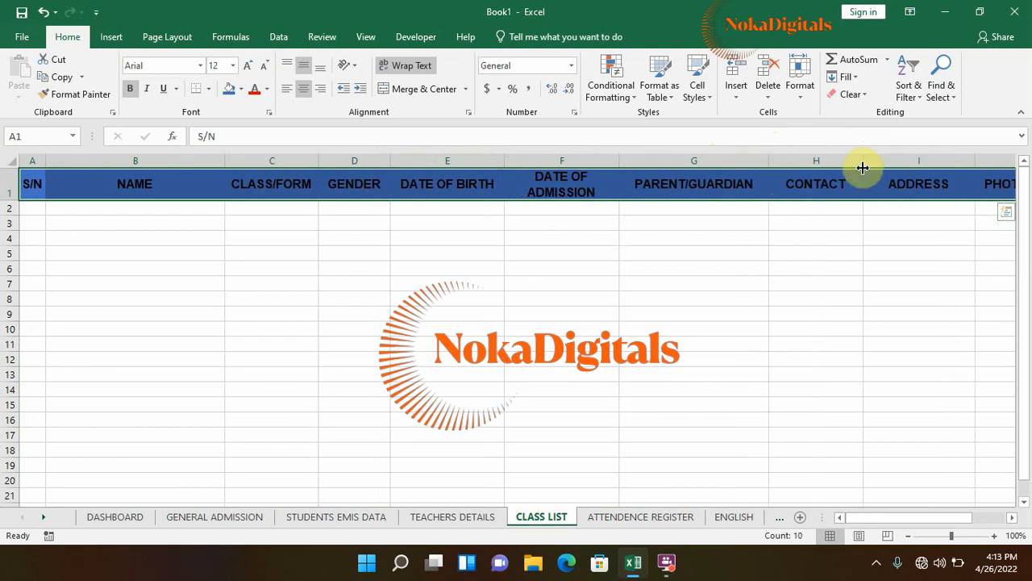
drag(862, 166, 885, 164)
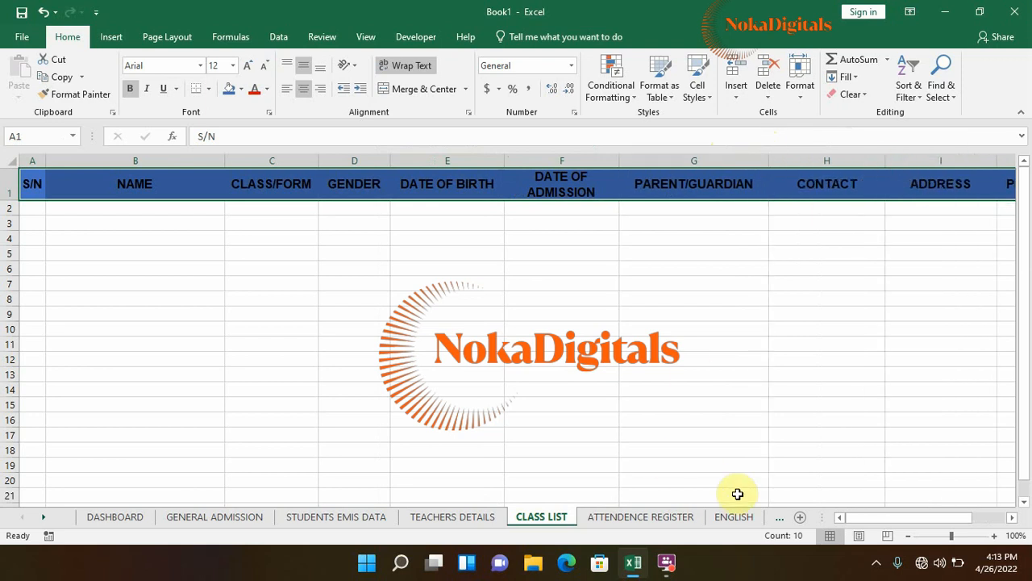
Widen columns H, I and J on CLASS LIST a little further and increase the height of heading row 1
drag(867, 516, 898, 516)
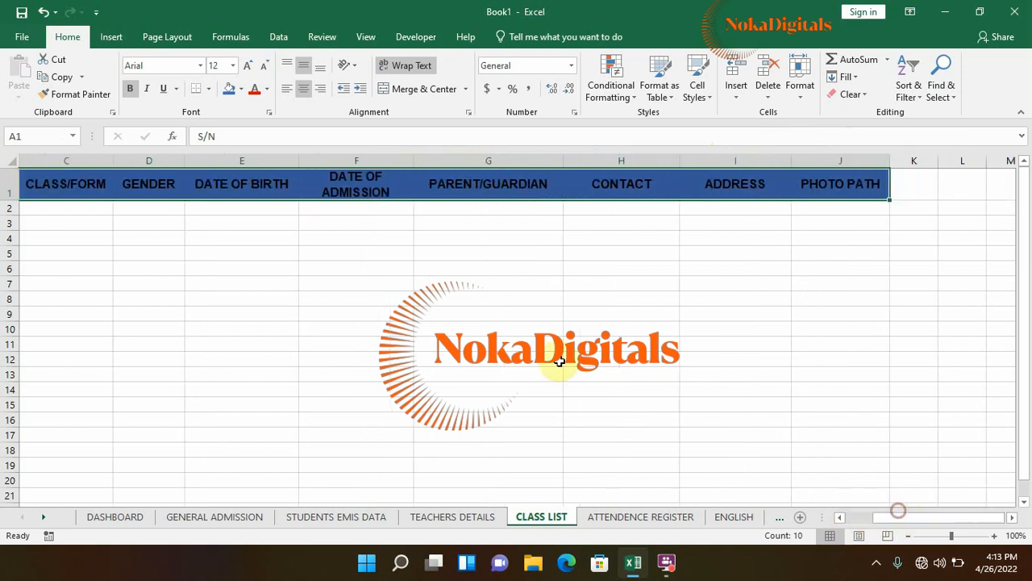
drag(679, 158, 690, 158)
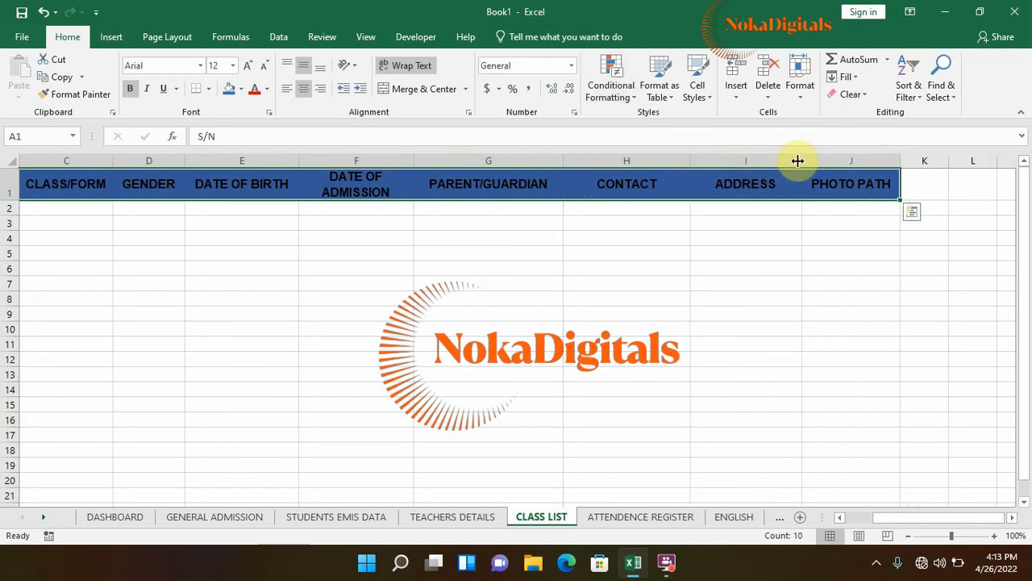
drag(800, 158, 830, 158)
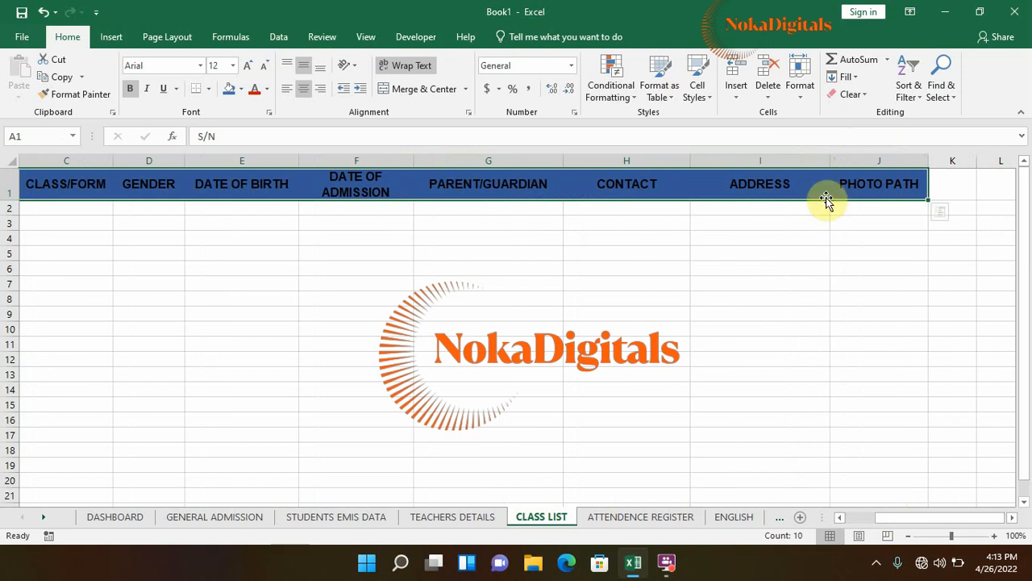
drag(927, 161, 933, 163)
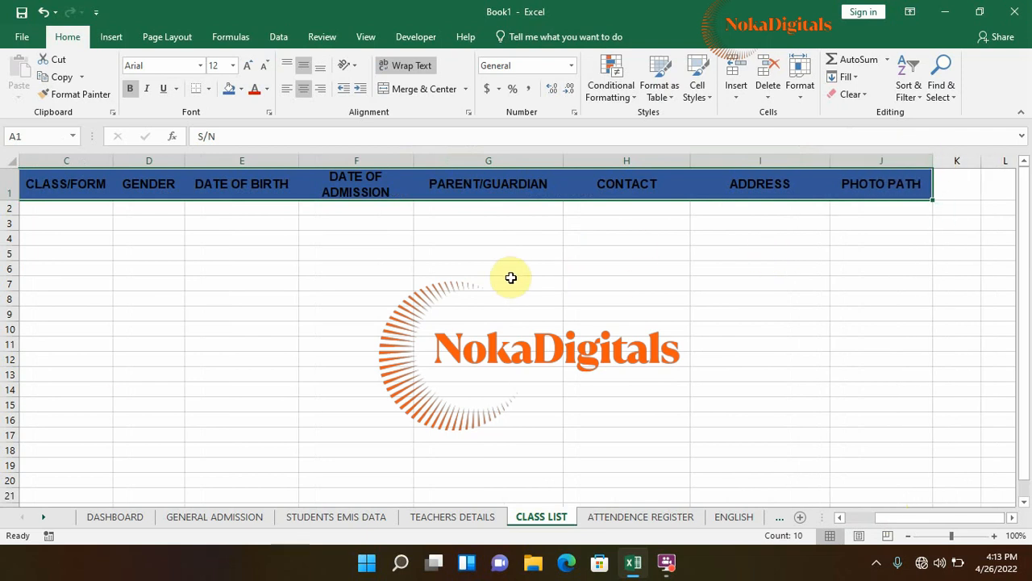
drag(16, 199, 16, 215)
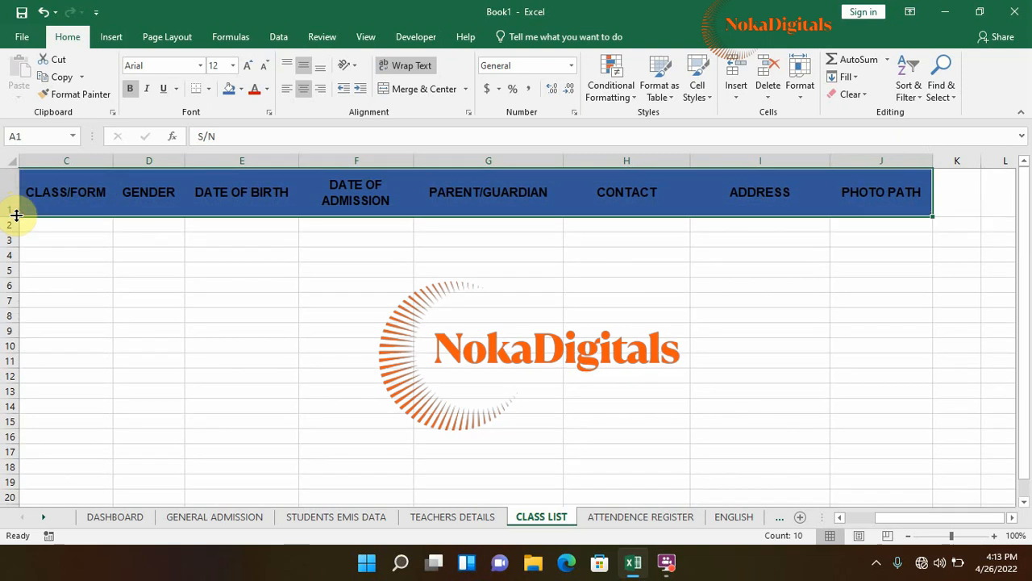
click(100, 297)
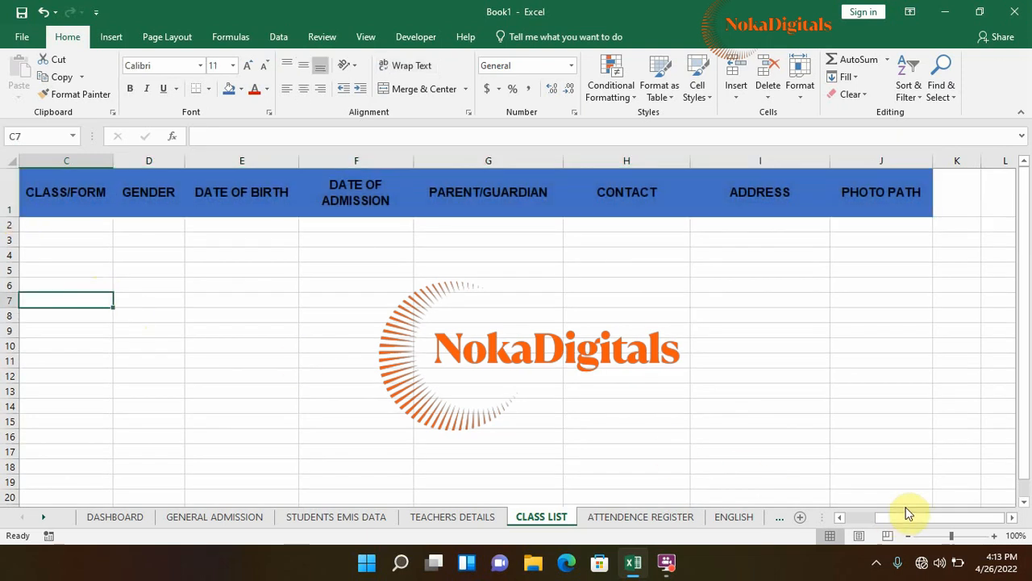
drag(898, 523, 831, 527)
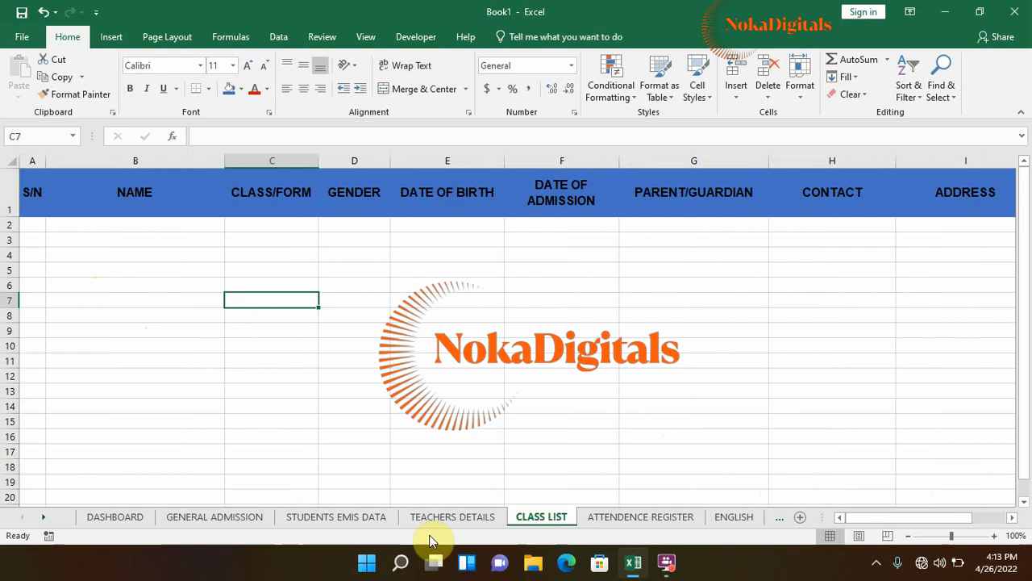
On GENERAL ADMISSION, format the headings in C1 to J1 as bold Arial at size 12
click(224, 520)
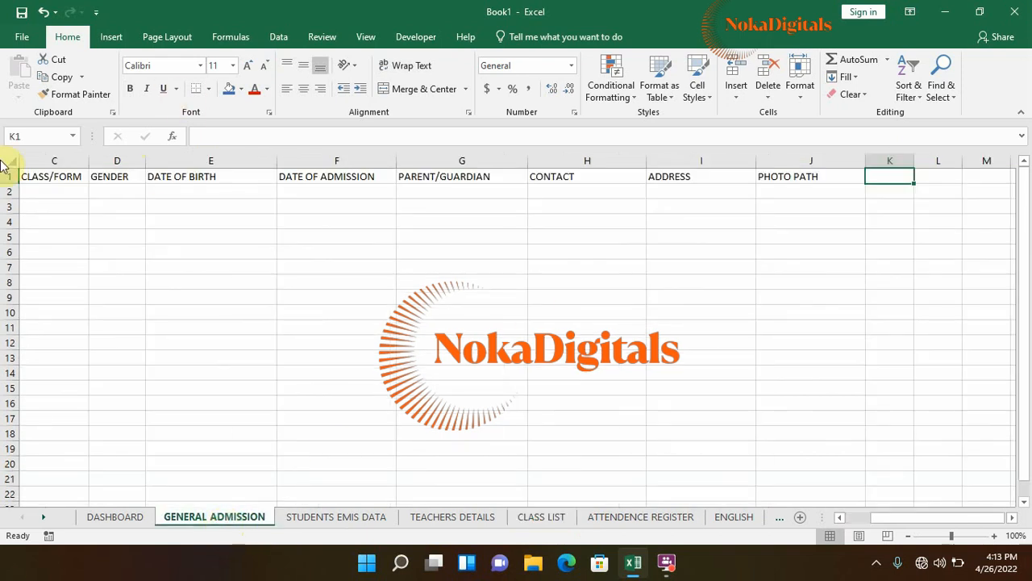
drag(30, 176, 816, 178)
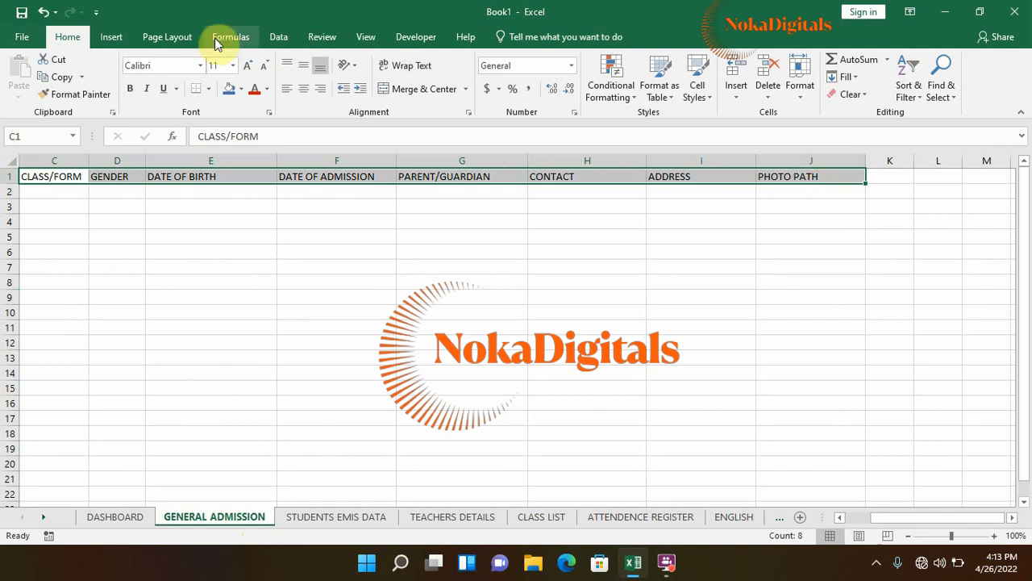
click(246, 70)
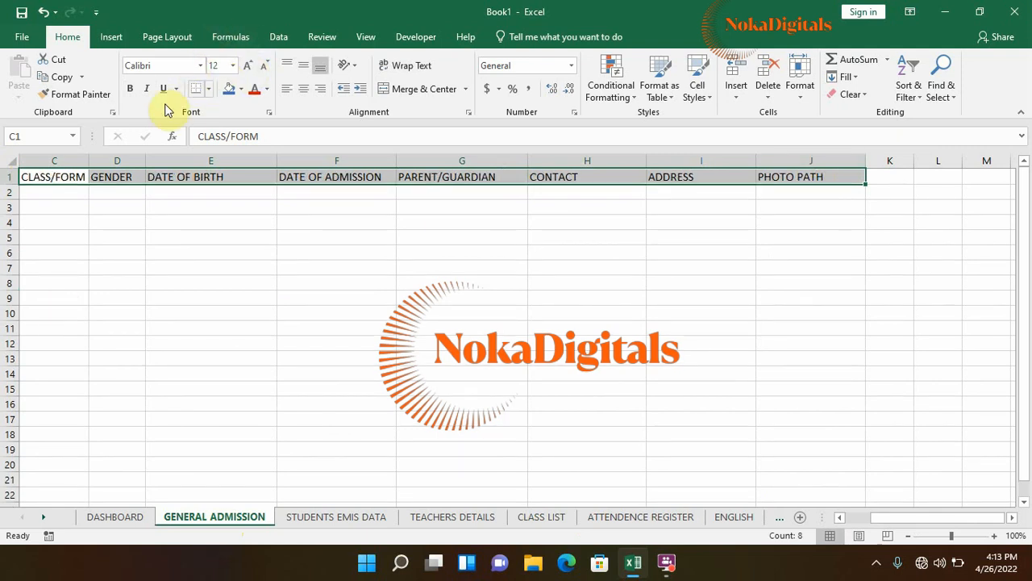
click(128, 92)
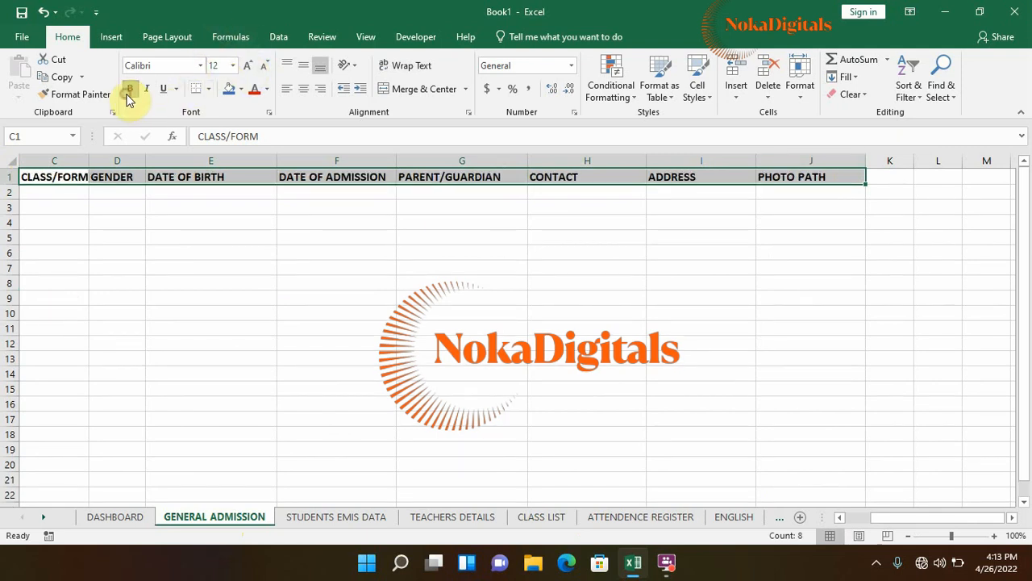
click(201, 71)
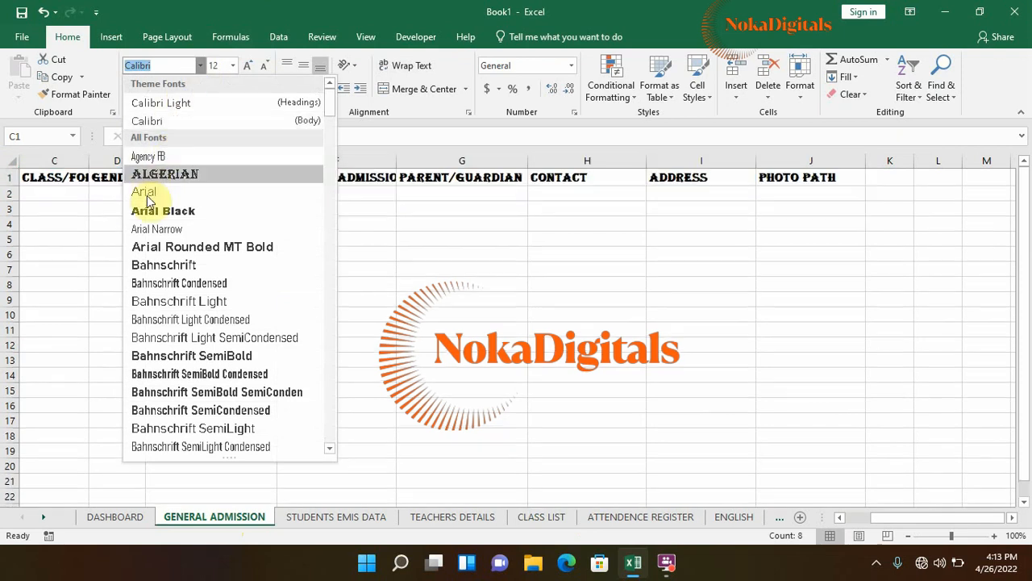
click(146, 192)
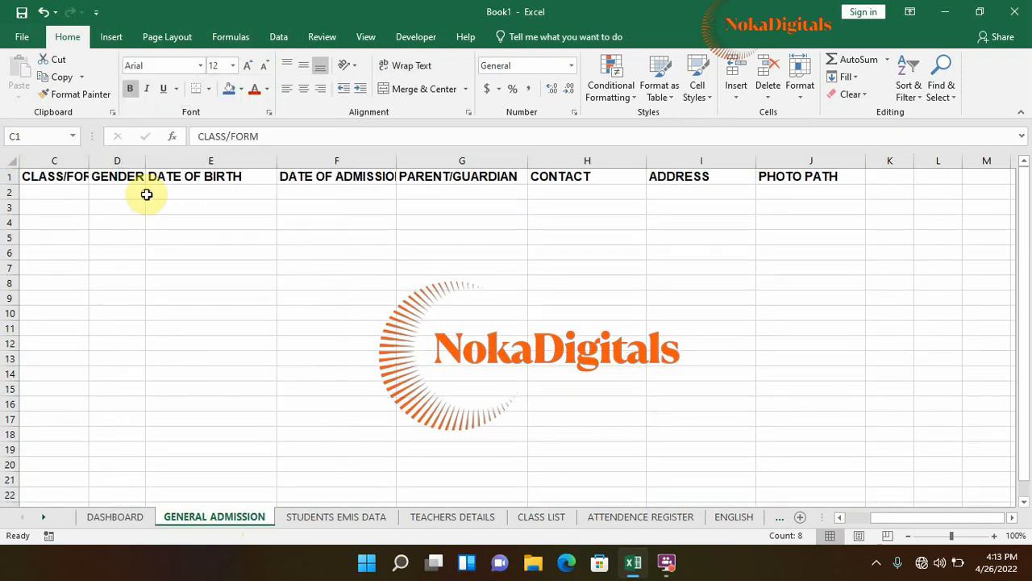
Centre the GENERAL ADMISSION headings C1 to J1 horizontally and vertically, wrap their text and apply a dark green fill
click(304, 73)
click(301, 91)
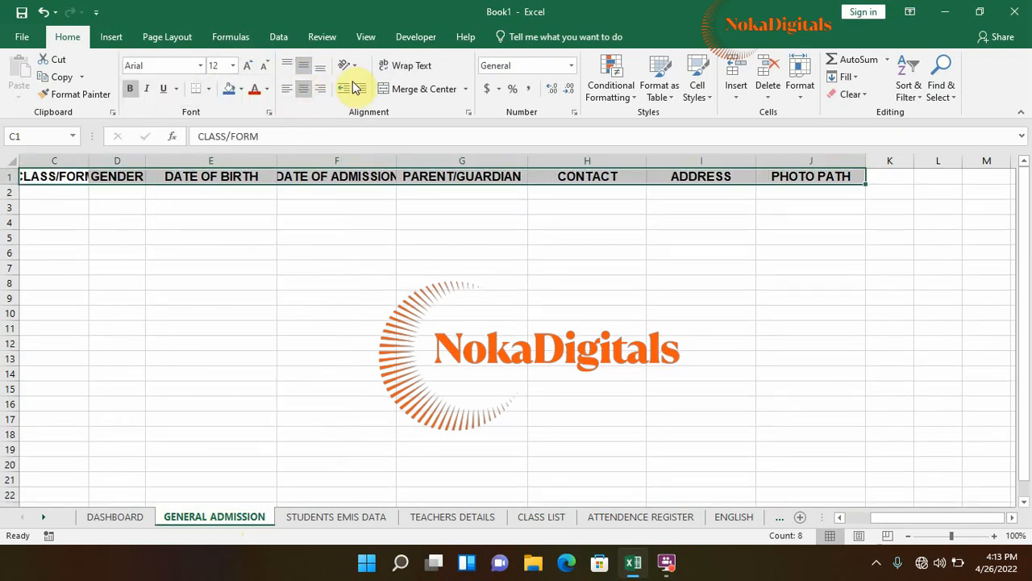
click(413, 69)
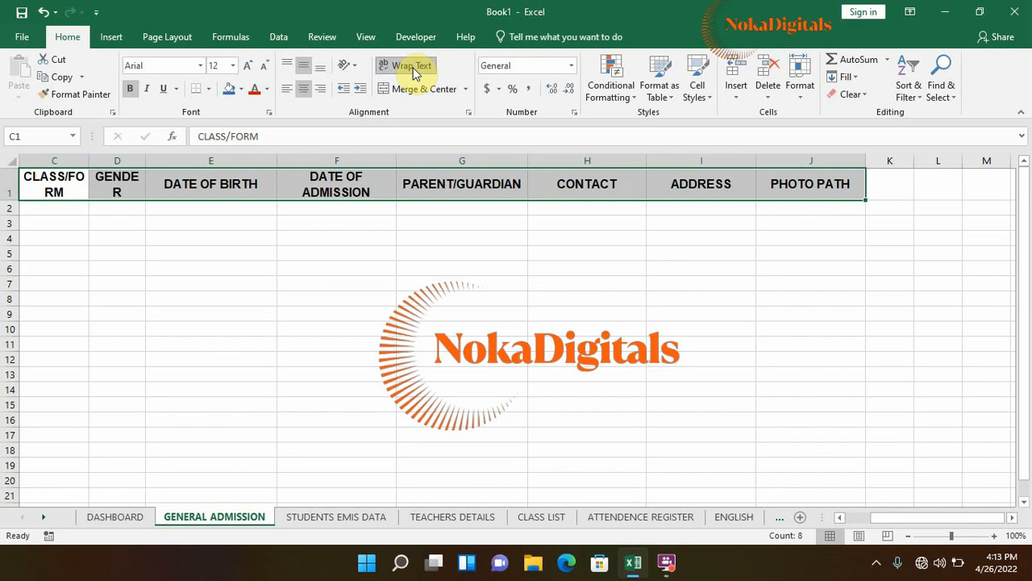
click(241, 89)
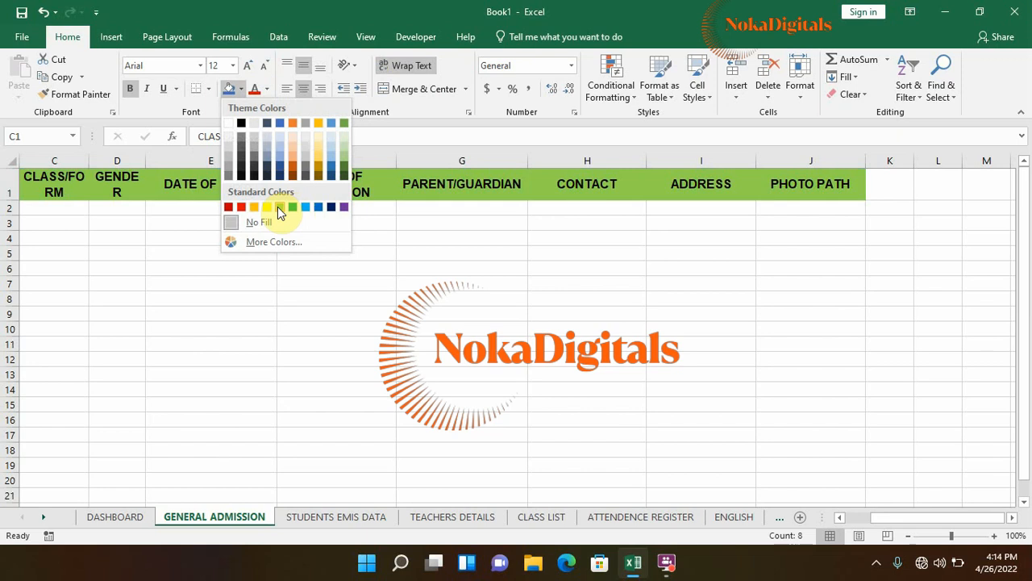
click(342, 171)
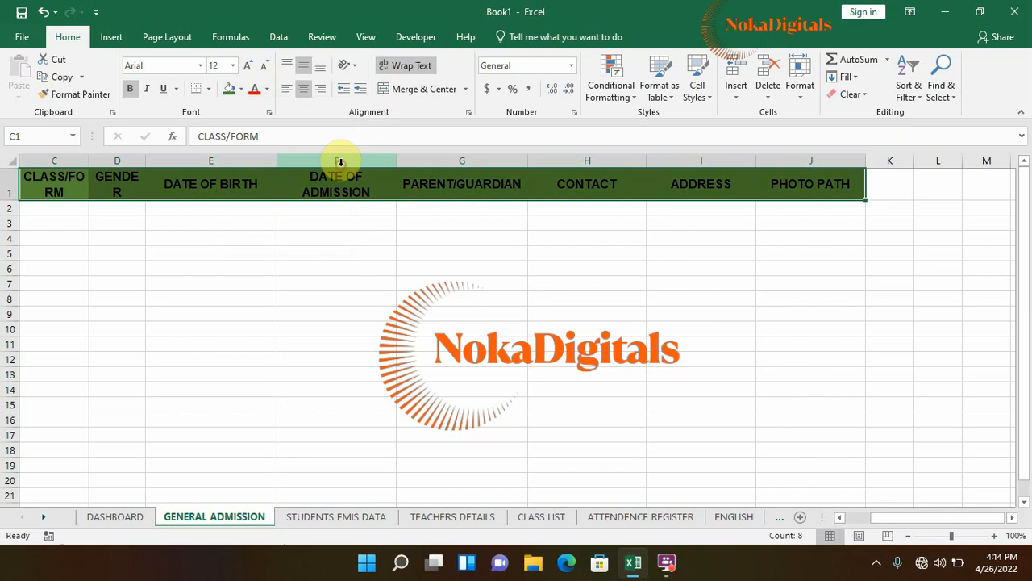